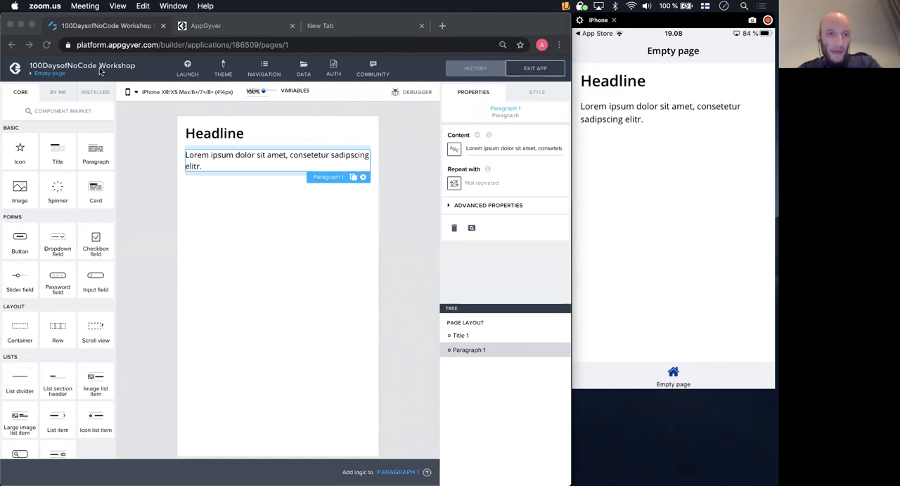
- Look over the app's page overview and browse the core component list of the empty page
left_click(48, 77)
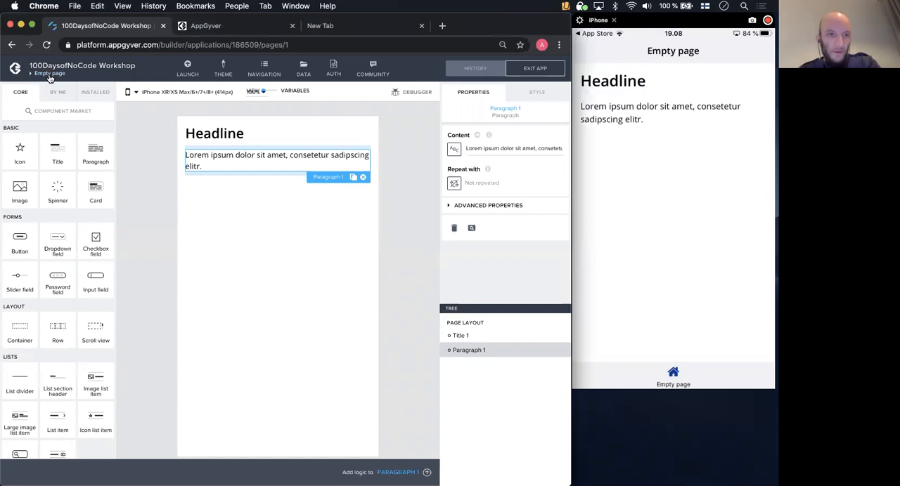
left_click(49, 78)
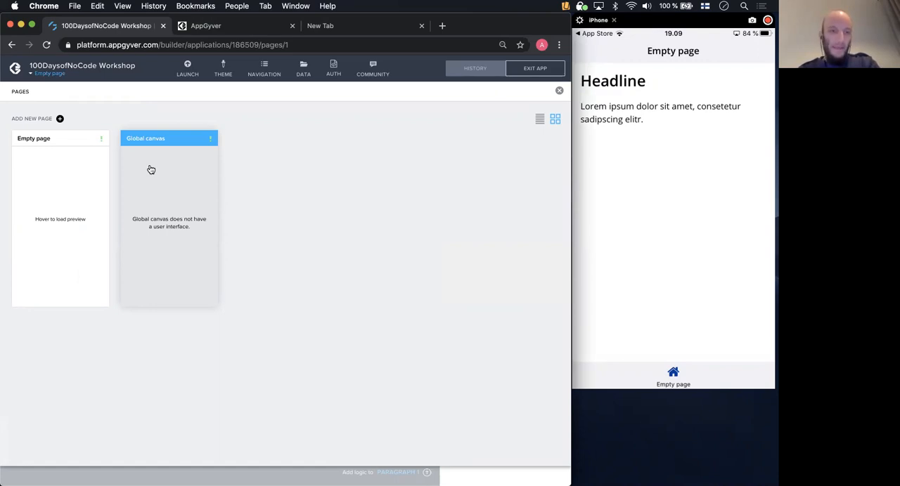
left_click(49, 74)
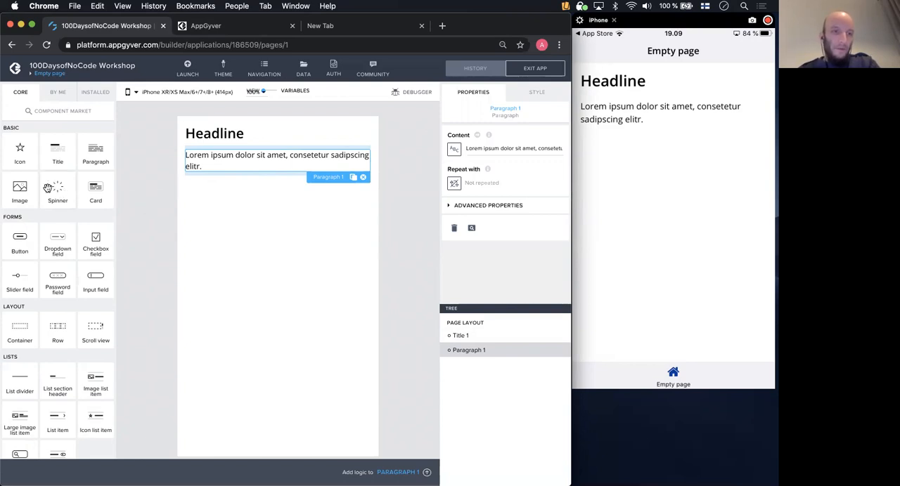
scroll(56, 182, "down", 1)
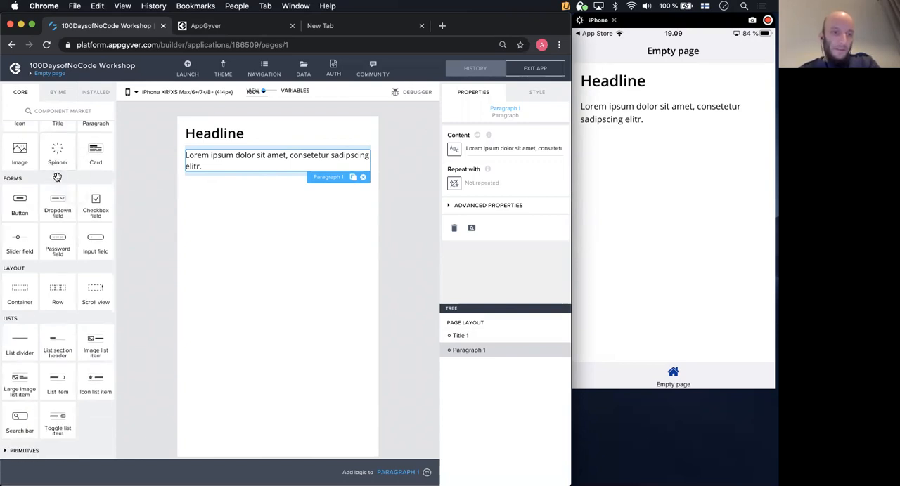
scroll(58, 181, "up", 1)
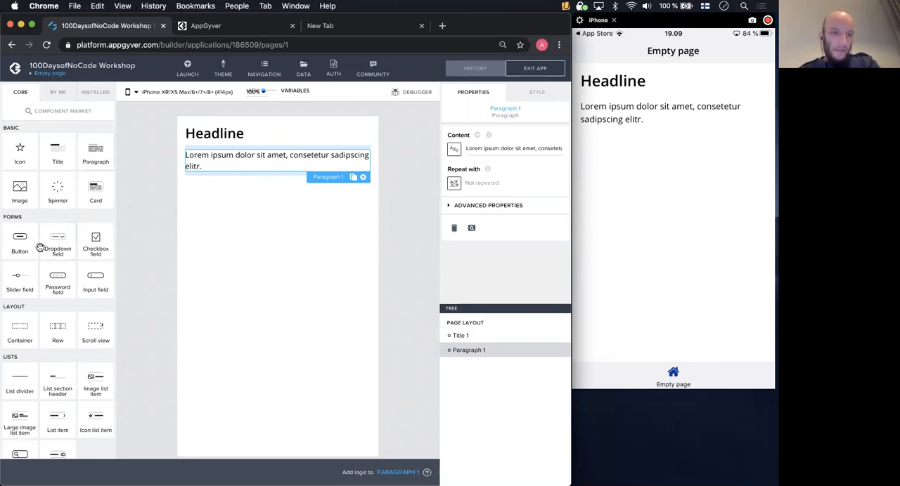
- Try a button below the paragraph in the saved app and remove it from the page again
left_click_drag(21, 245, 276, 235)
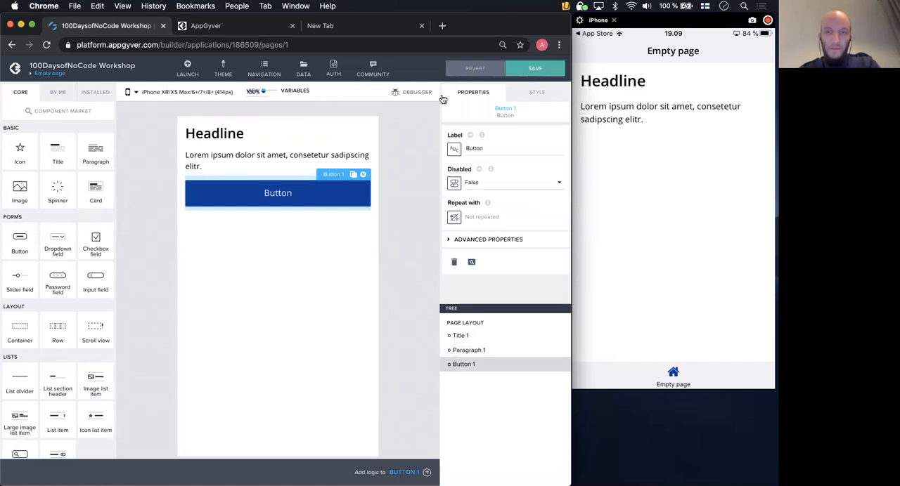
left_click(532, 68)
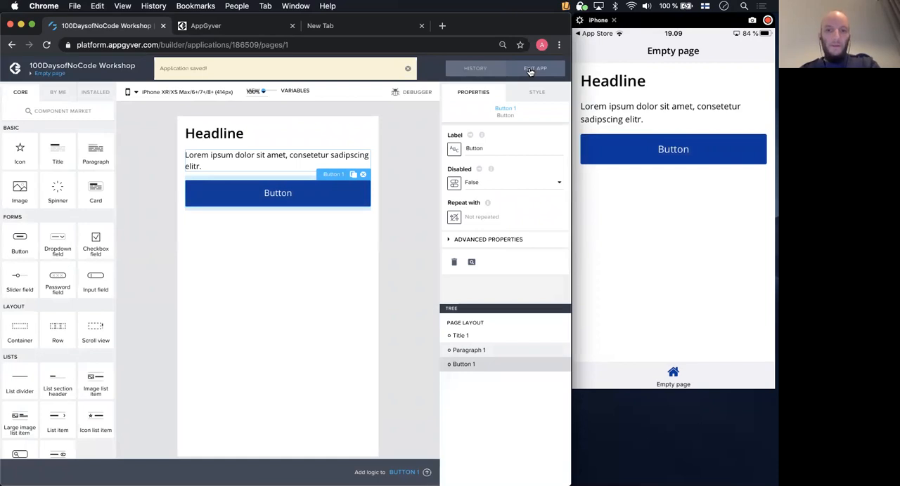
left_click(363, 174)
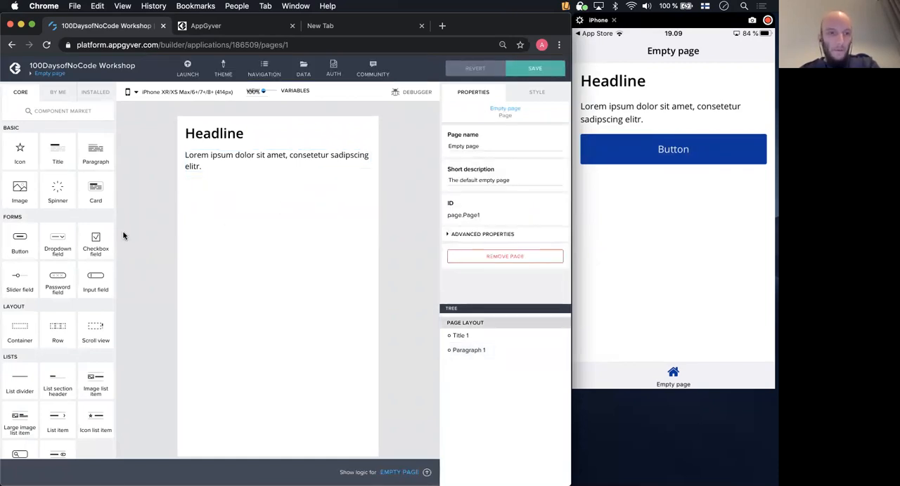
- Try "hello 100days of nocode" as the paragraph's content and clear the text again
left_click(248, 165)
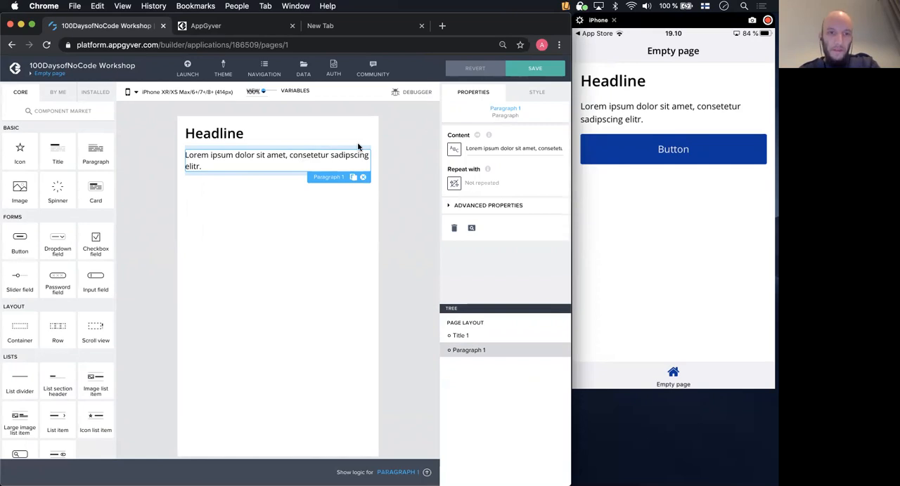
left_click(461, 149)
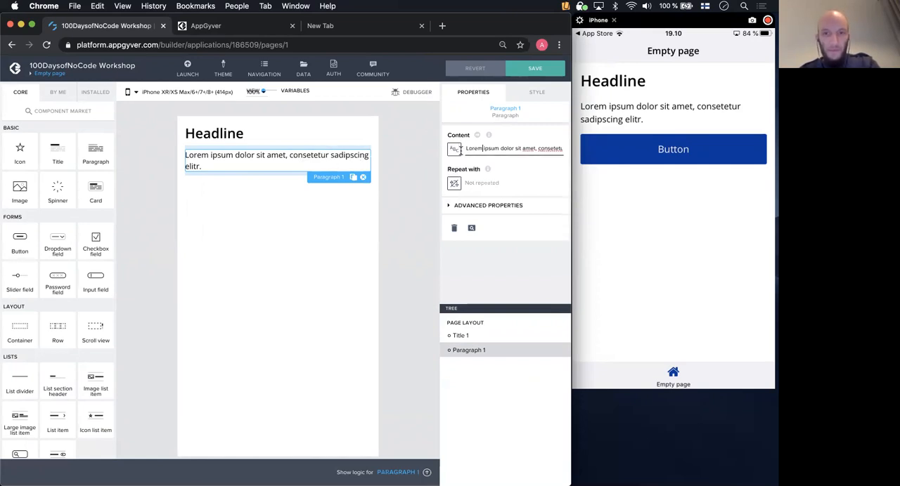
key("super+a")
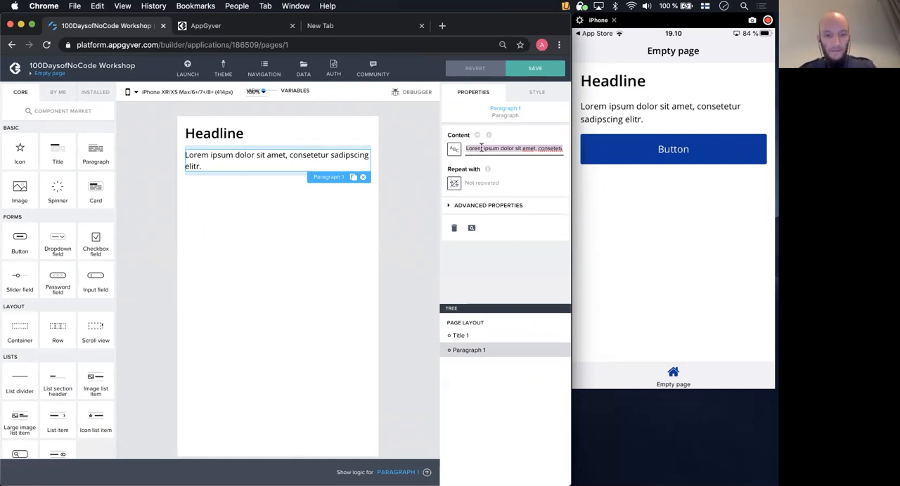
type("hello 10")
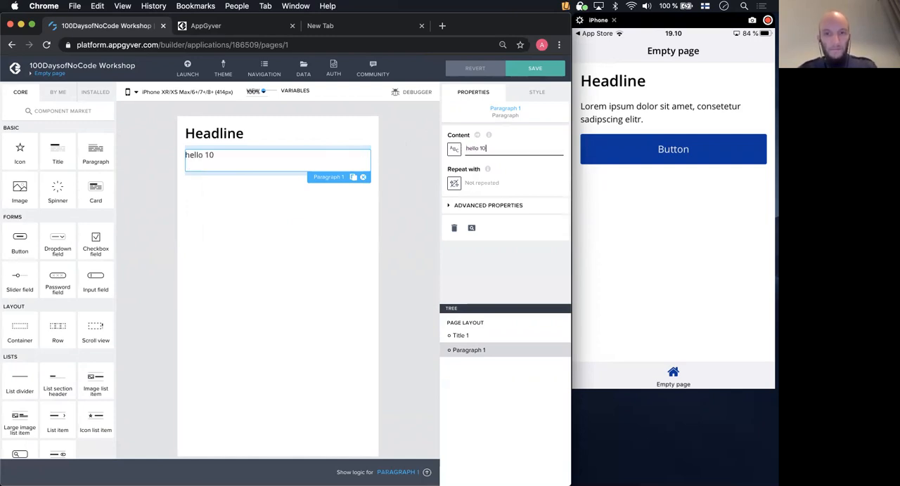
type("0days of nocode")
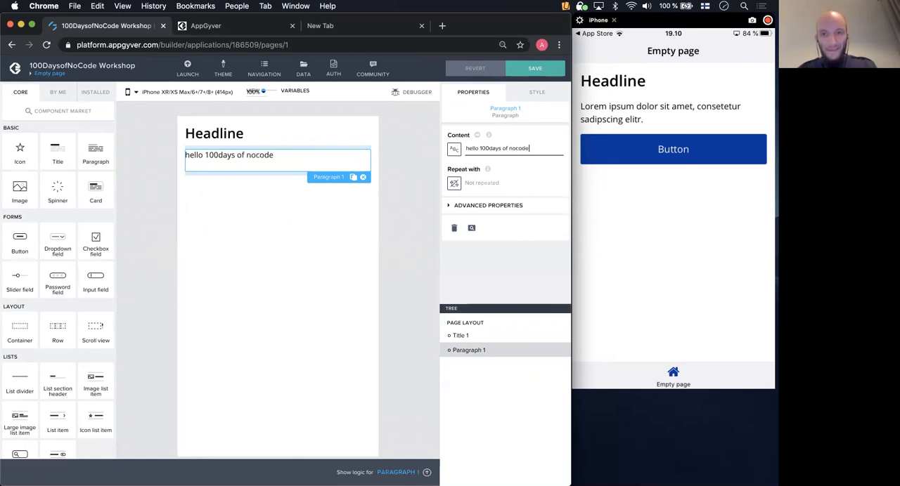
key("BackSpace")
key("BackSpace")
key("BackSpace")
key("BackSpace")
key("BackSpace")
key("BackSpace")
key("BackSpace")
key("BackSpace")
key("BackSpace")
key("BackSpace")
key("BackSpace")
key("BackSpace")
key("BackSpace")
key("BackSpace")
key("BackSpace")
key("BackSpace")
key("BackSpace")
key("BackSpace")
key("BackSpace")
key("BackSpace")
key("BackSpace")
key("BackSpace")
key("BackSpace")
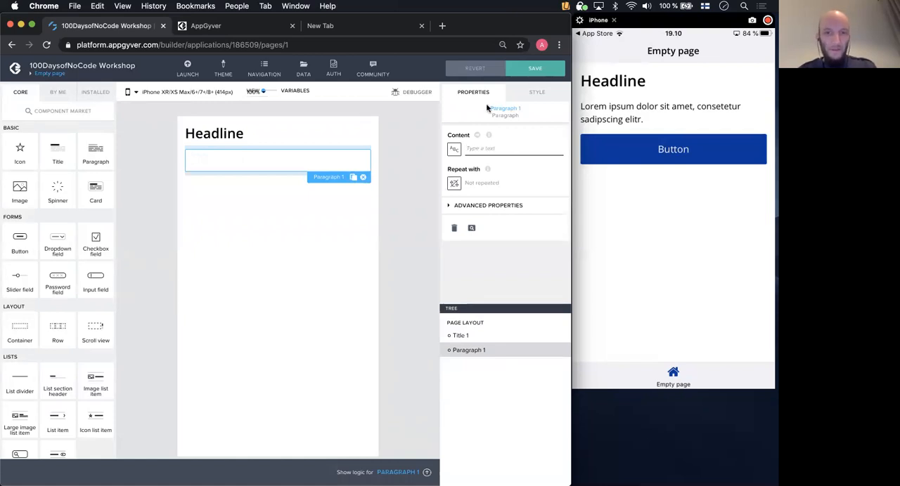
- Replace the emptied paragraph with a new paragraph component below the headline and save the app
left_click(363, 176)
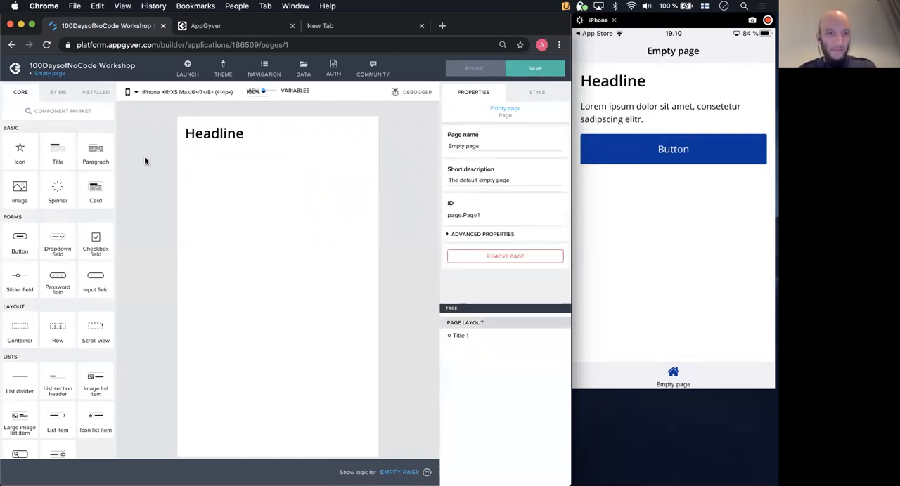
left_click_drag(95, 151, 265, 165)
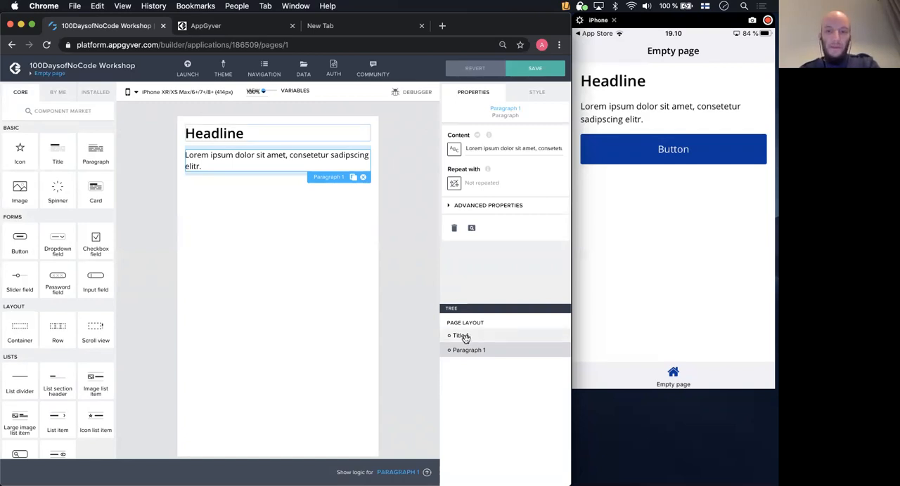
left_click_drag(232, 166, 209, 133)
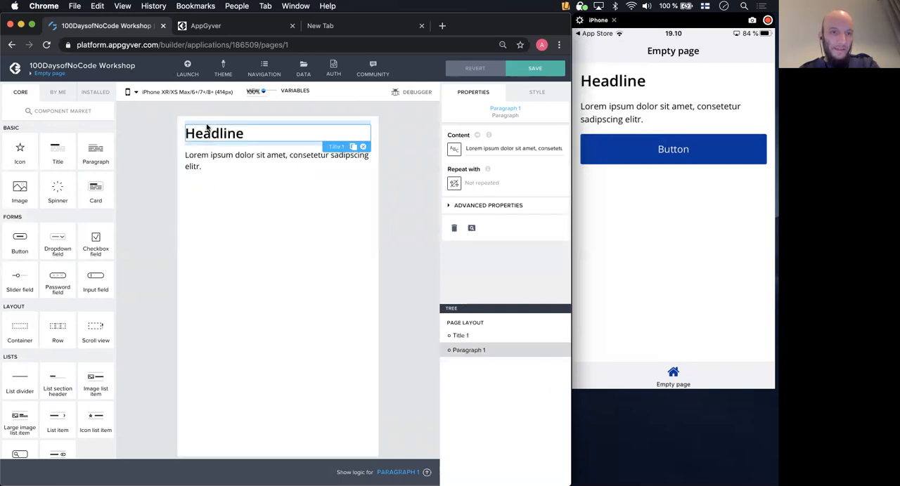
left_click(284, 212)
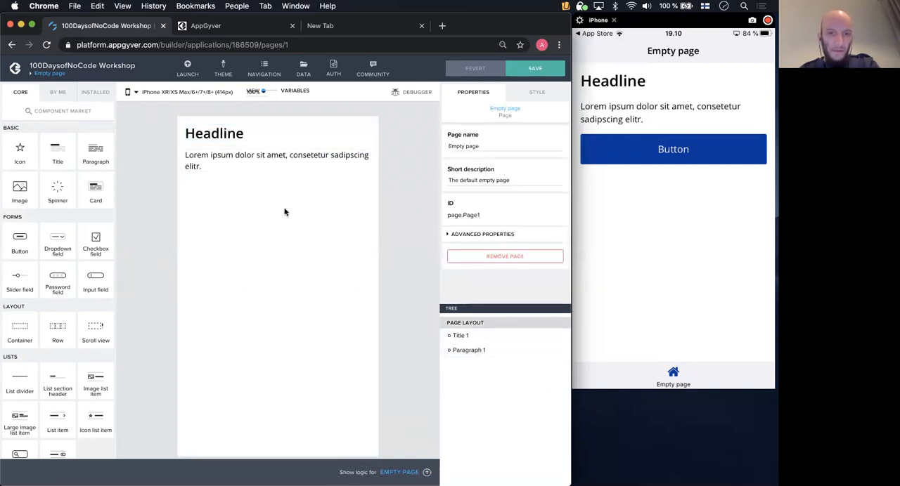
left_click(528, 70)
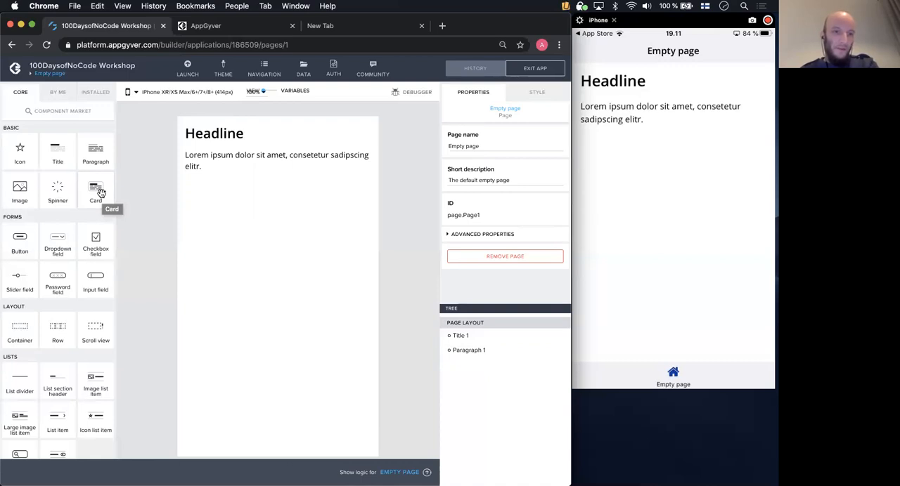
- Try a card component below the paragraph and remove it from the page
left_click_drag(101, 192, 255, 223)
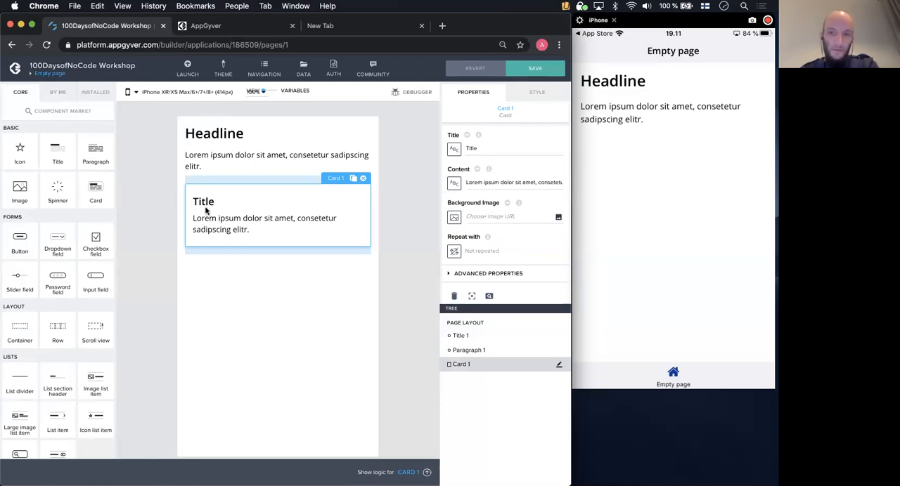
left_click(363, 177)
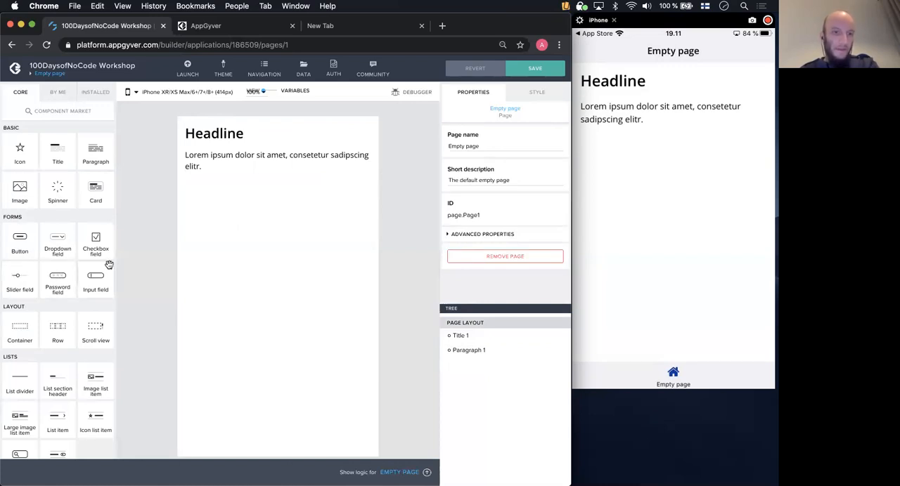
- Look through the core component list and the view components offered in the component market
scroll(94, 245, "down", 1)
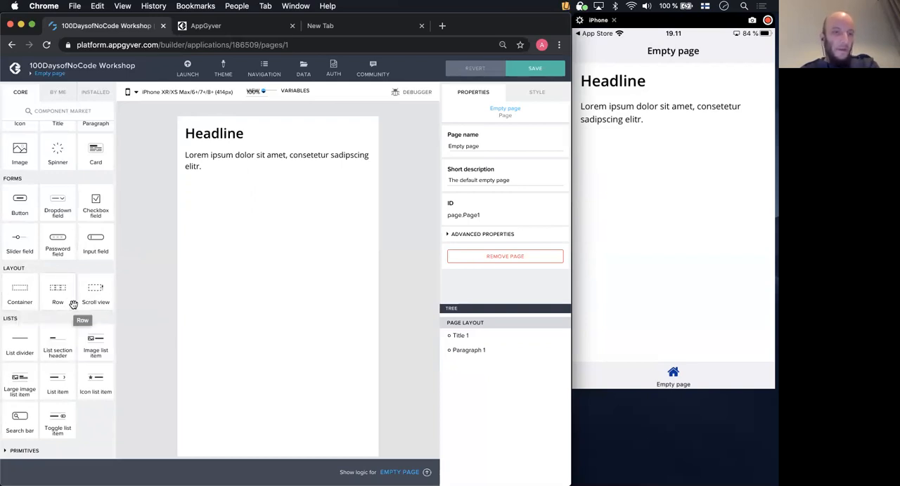
scroll(74, 317, "up", 2)
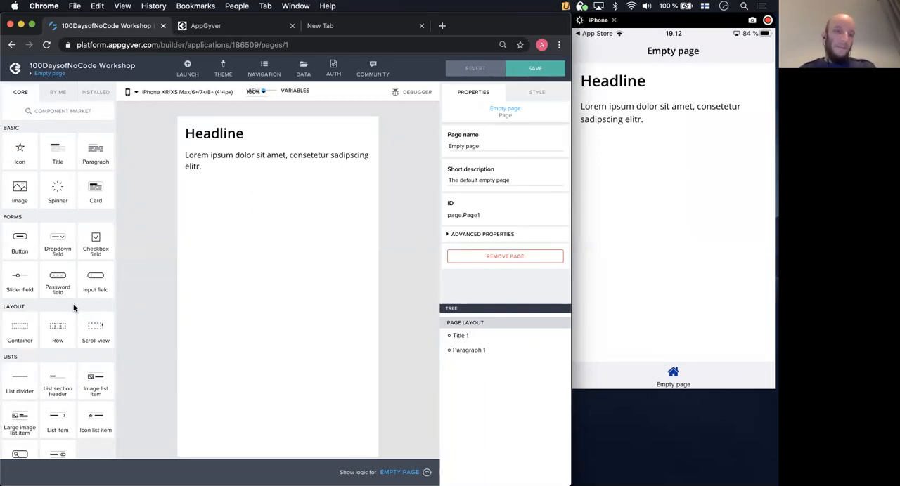
left_click(71, 118)
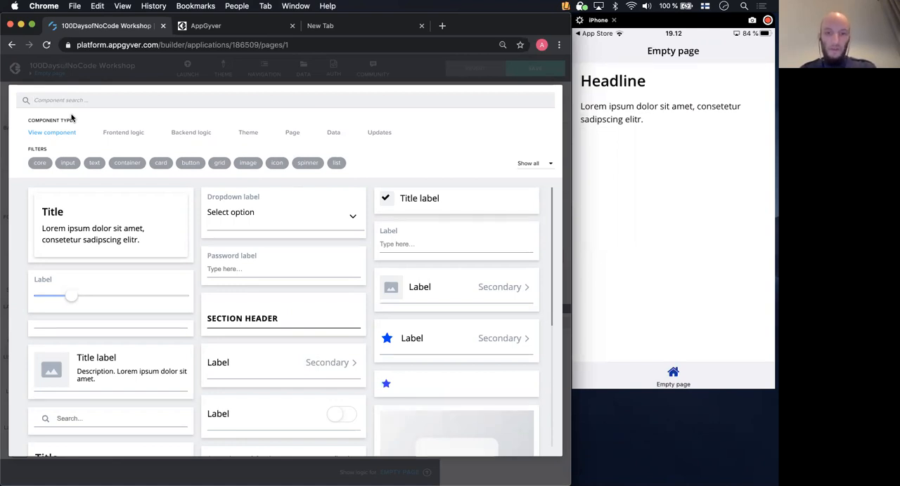
left_click(84, 78)
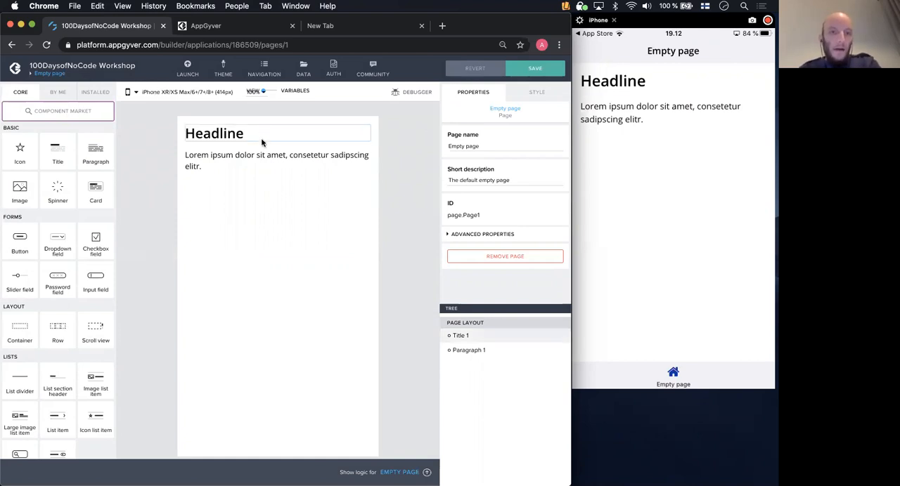
- Add a page variable to the empty page and set its initial value to "hello there"
left_click(266, 91)
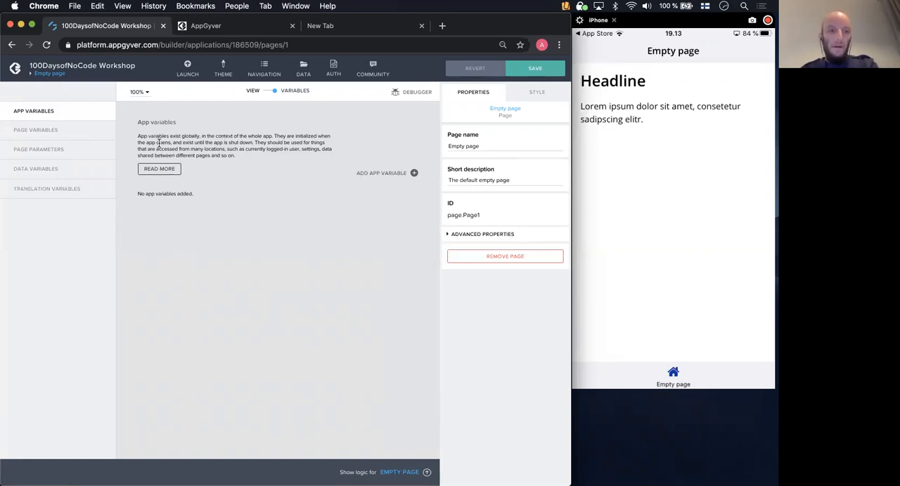
left_click(78, 135)
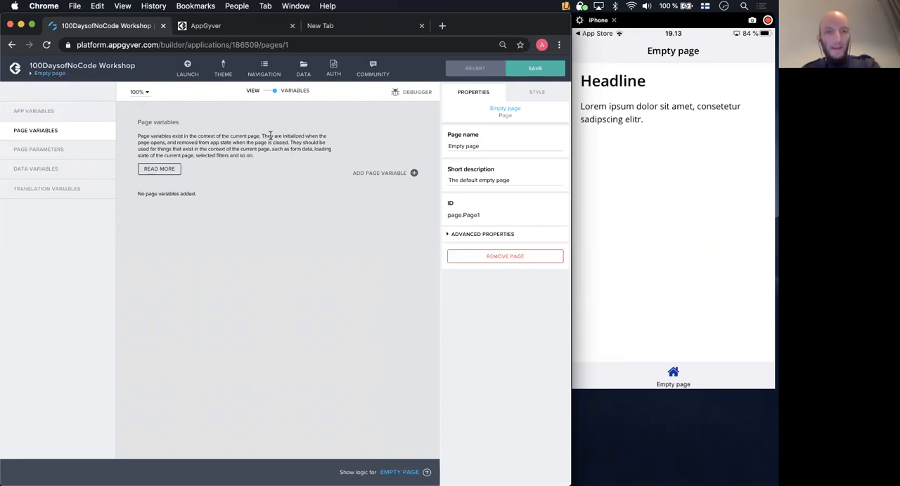
left_click(414, 174)
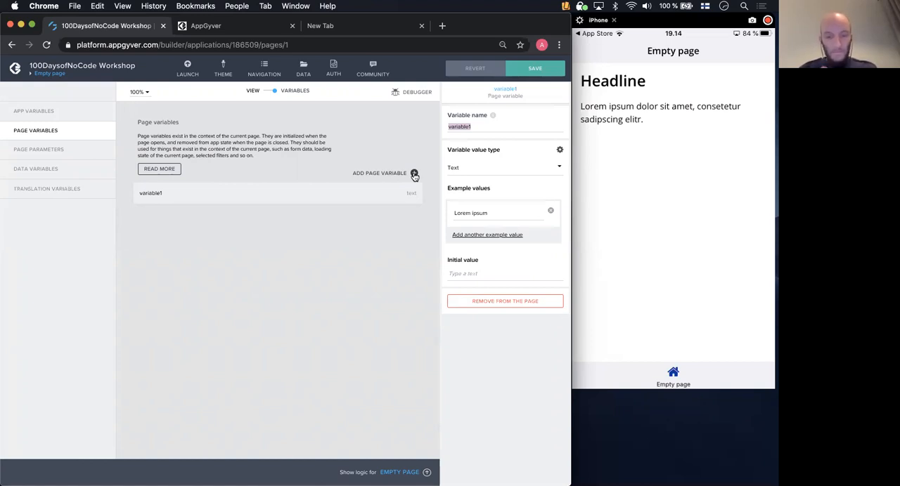
left_click(479, 126)
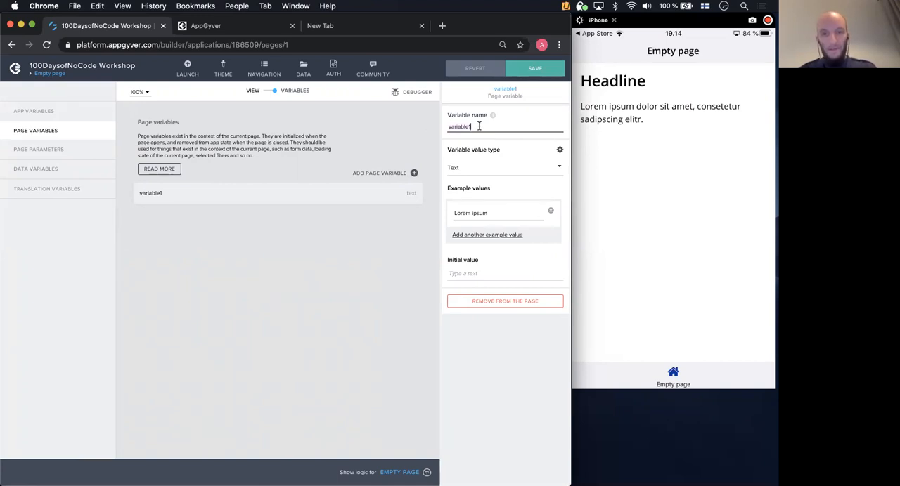
left_click(470, 273)
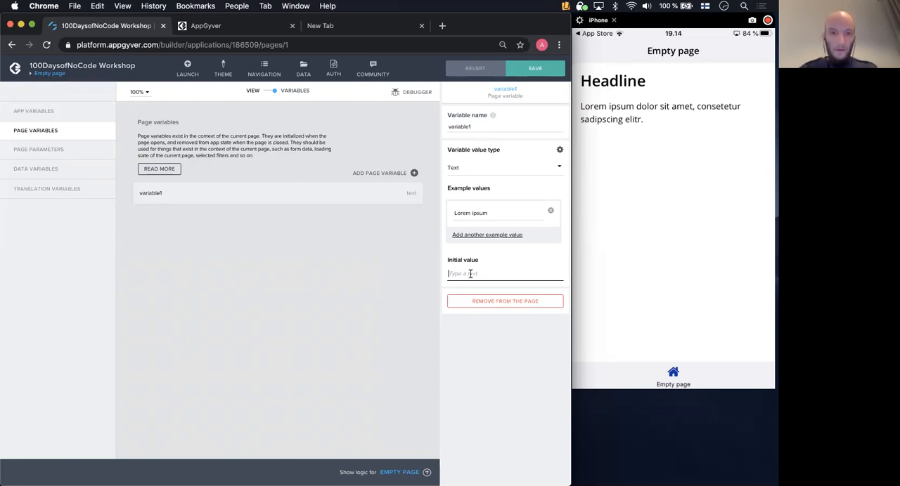
type("hello there")
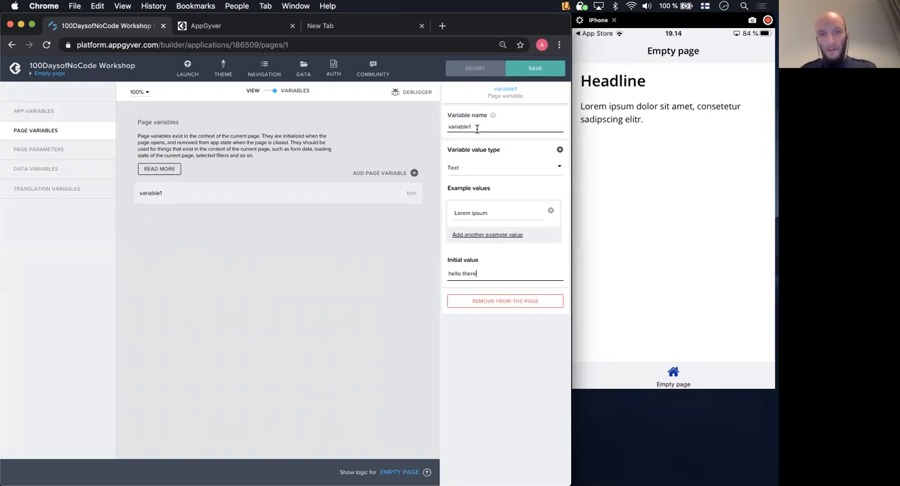
- Keep Text as the page variable's value type and save the app, returning to the page's visual layout
left_click(494, 170)
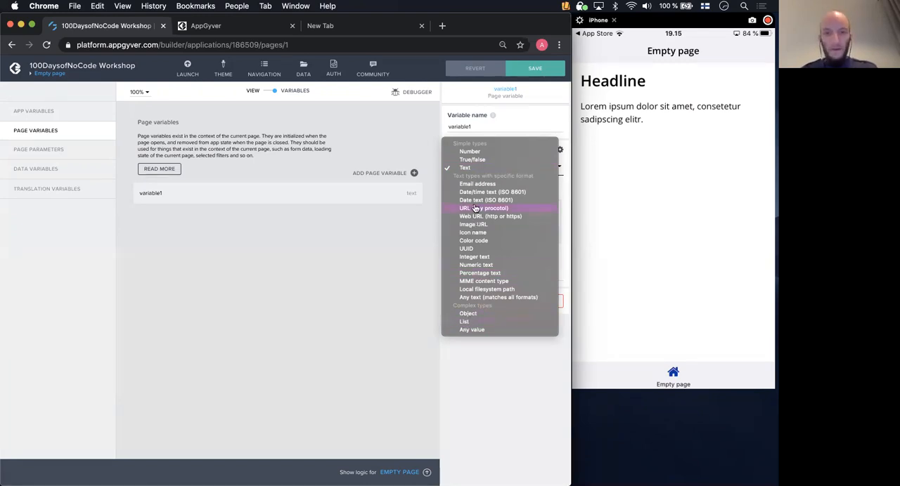
left_click(465, 169)
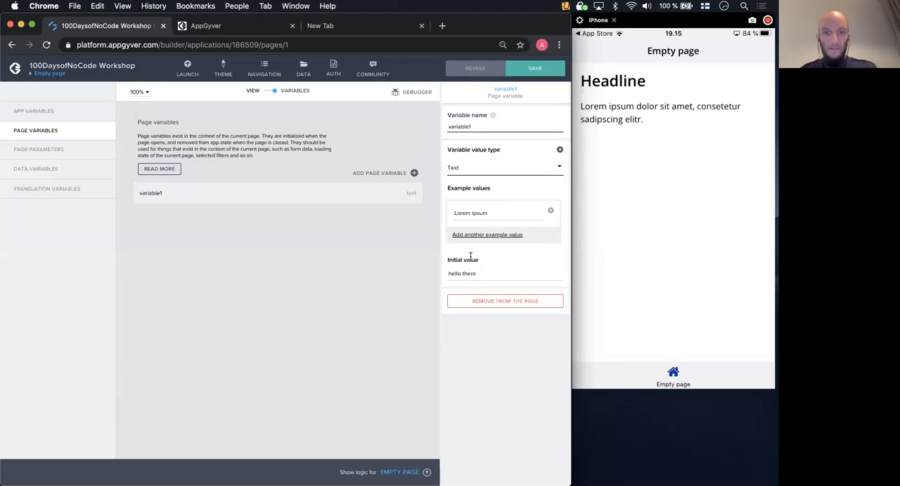
left_click(524, 73)
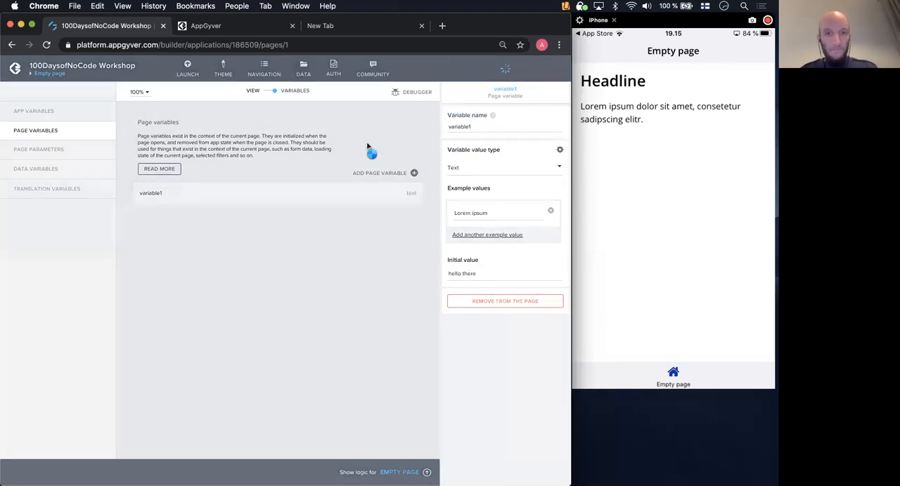
left_click(268, 93)
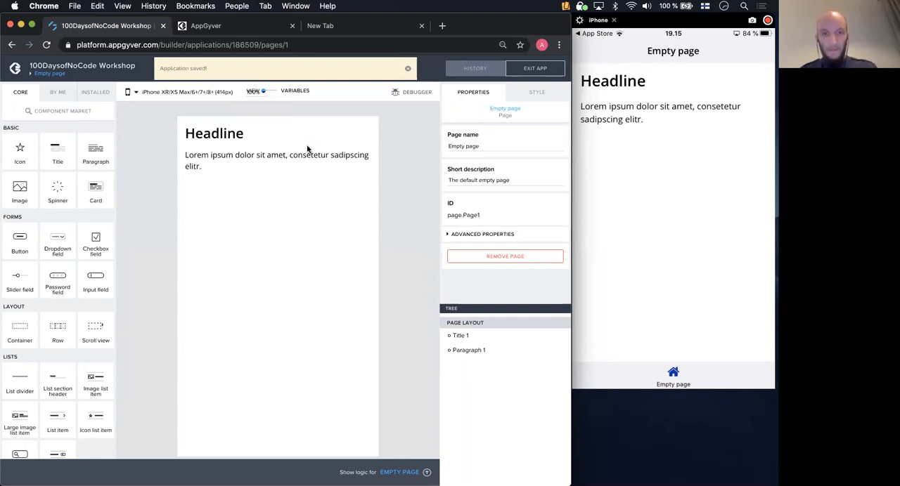
- Bind the paragraph's content to the page variable variable1 and save the app
left_click(251, 155)
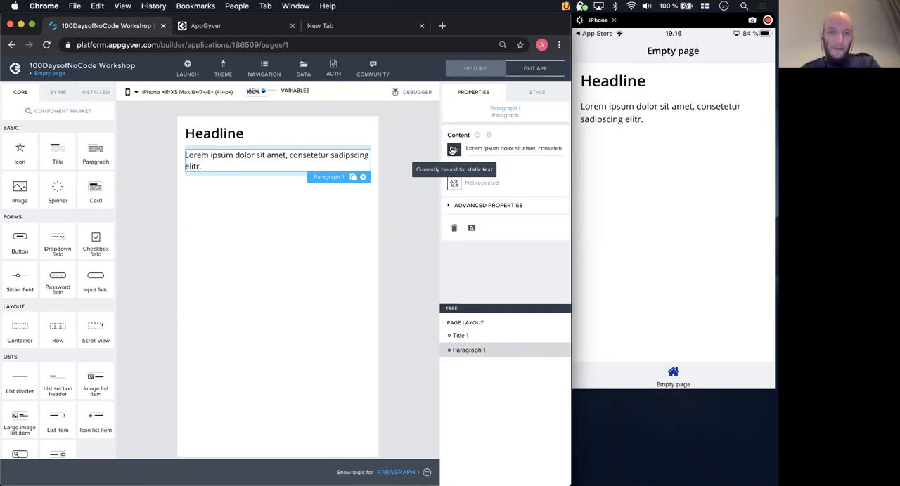
left_click(453, 150)
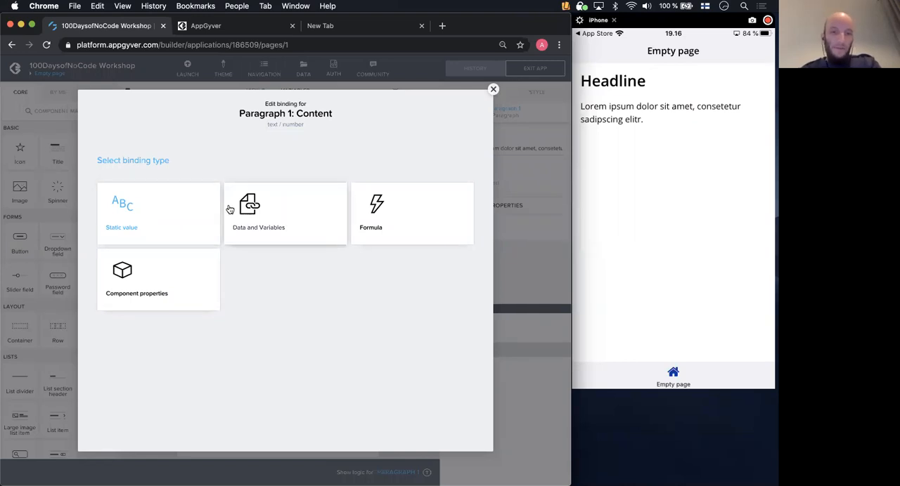
left_click(298, 204)
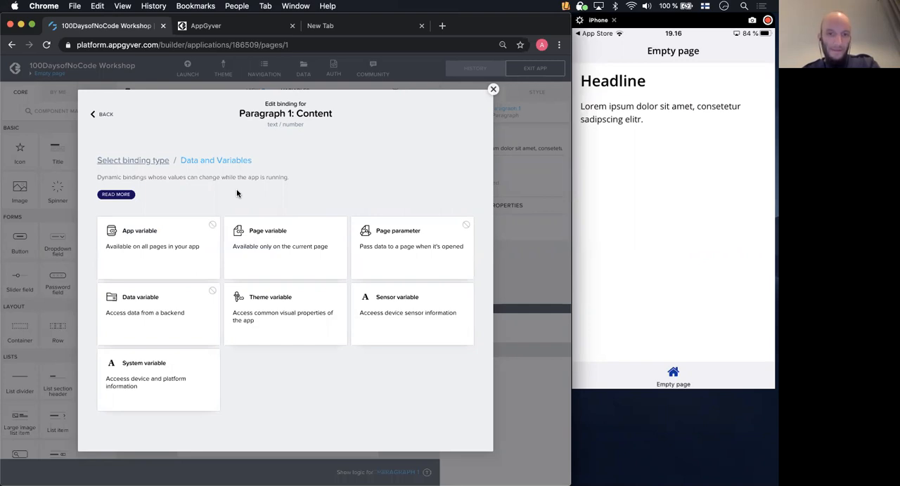
left_click(277, 234)
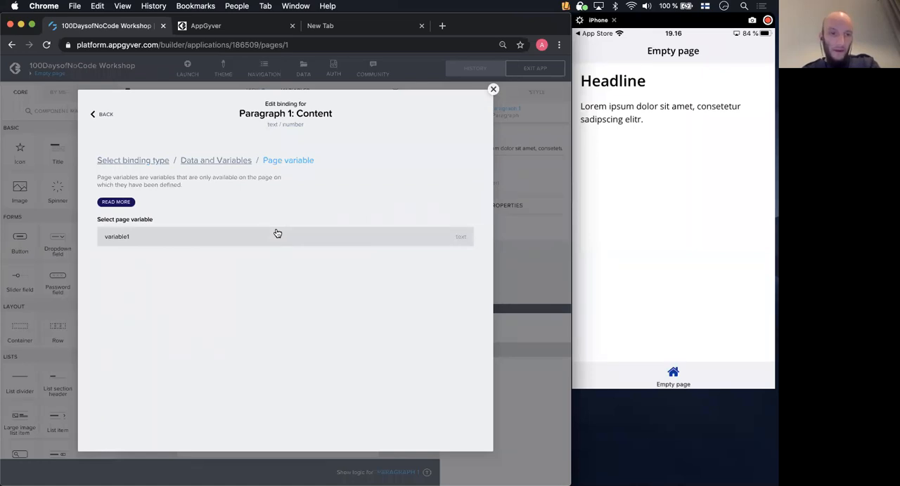
left_click(278, 233)
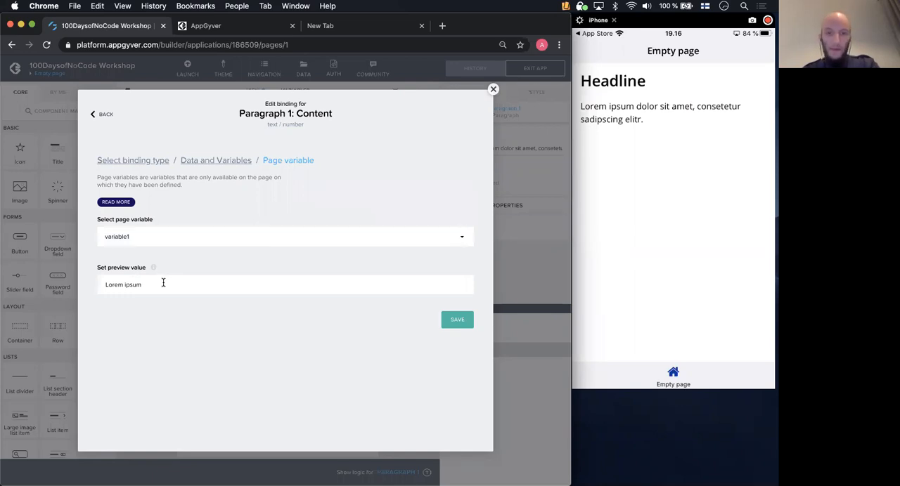
left_click(457, 319)
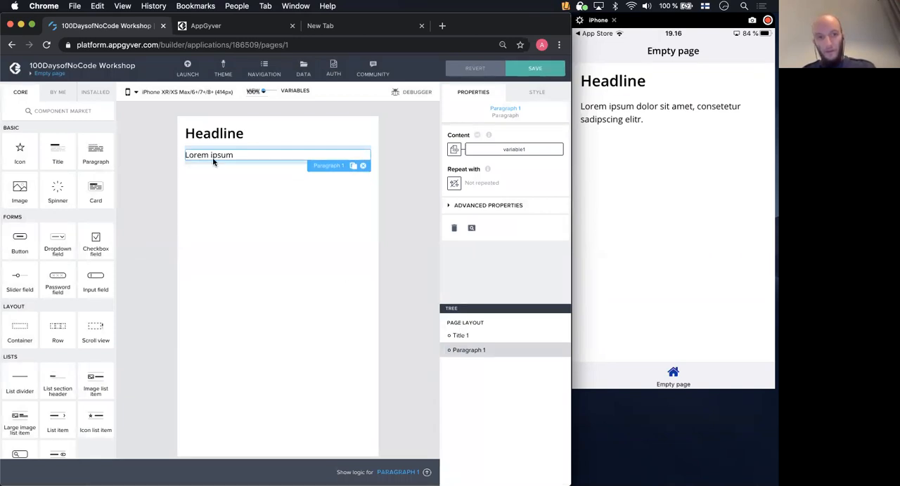
left_click(534, 68)
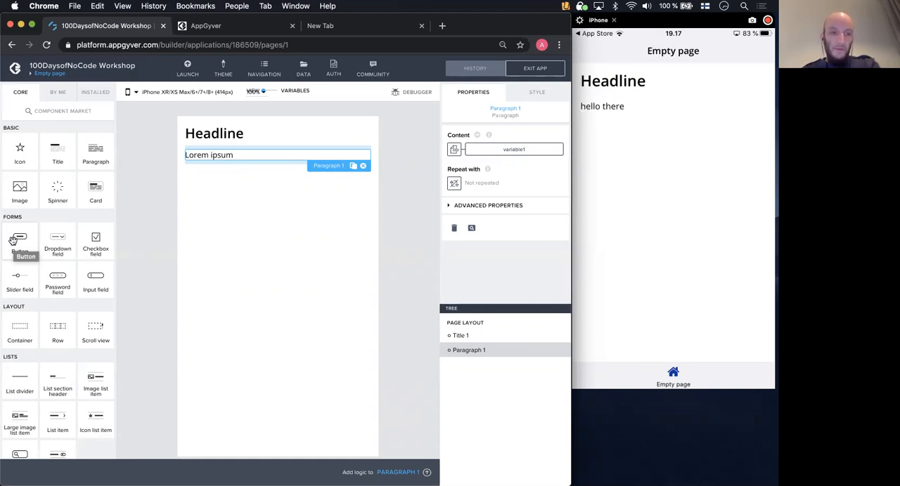
- Add a button component below the paragraph and compare its properties with the paragraph's
left_click_drag(13, 241, 247, 205)
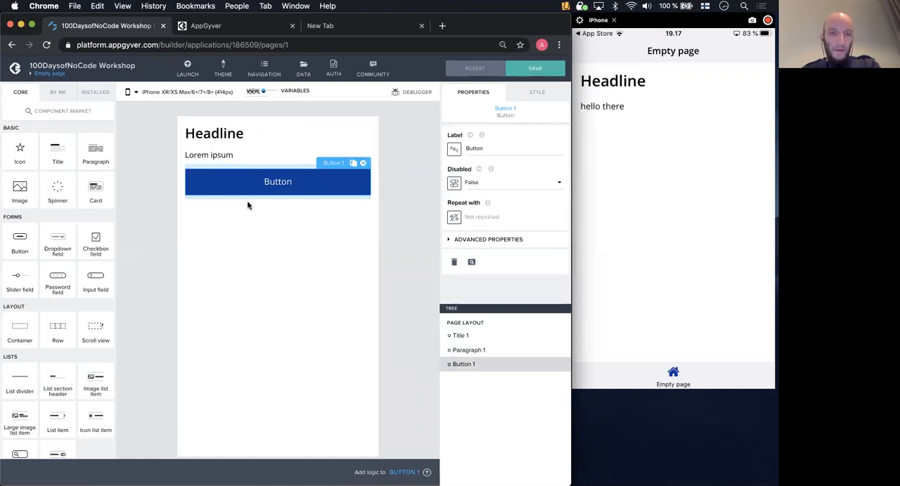
left_click(466, 152)
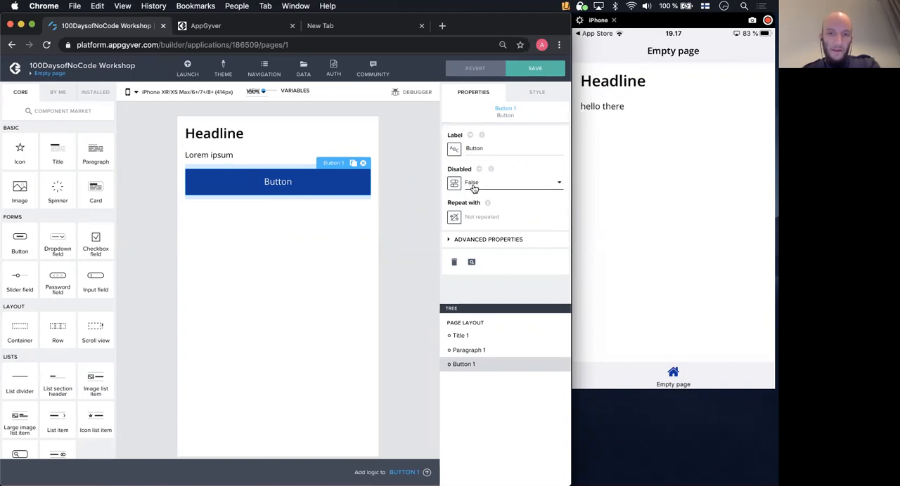
left_click(243, 155)
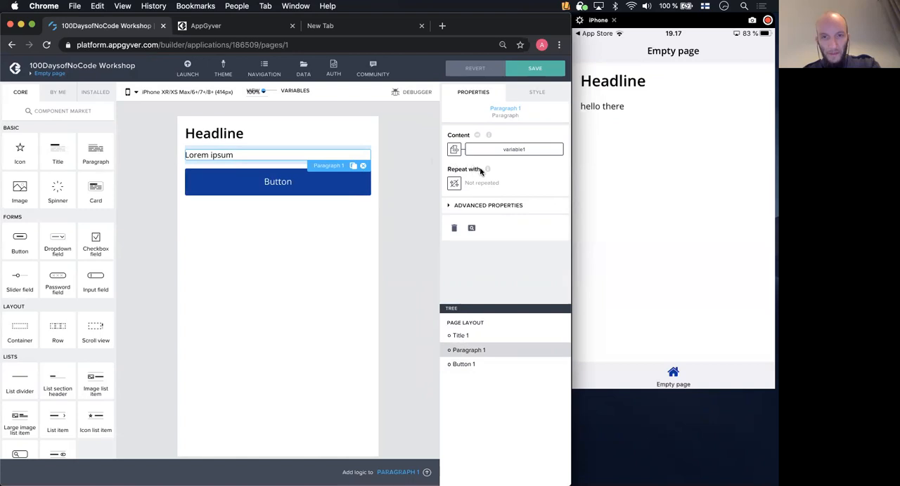
left_click(272, 184)
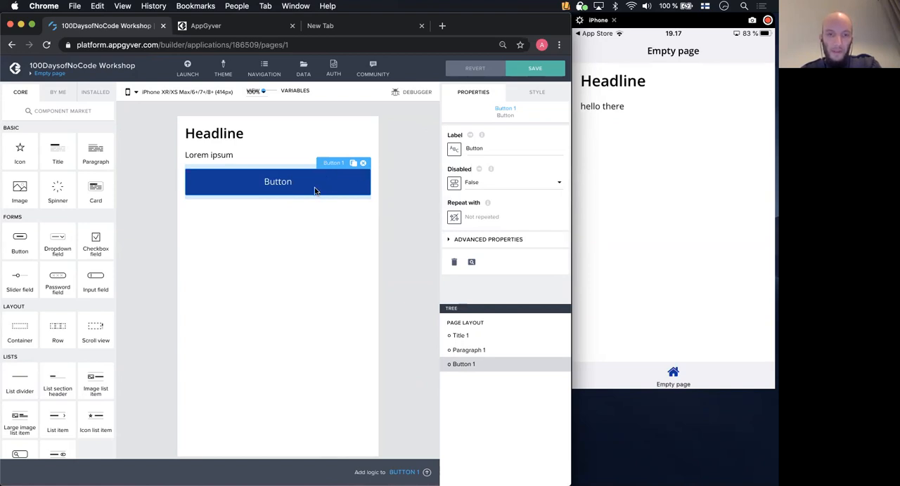
- Open the logic editor for the button and enlarge the logic area
left_click(427, 473)
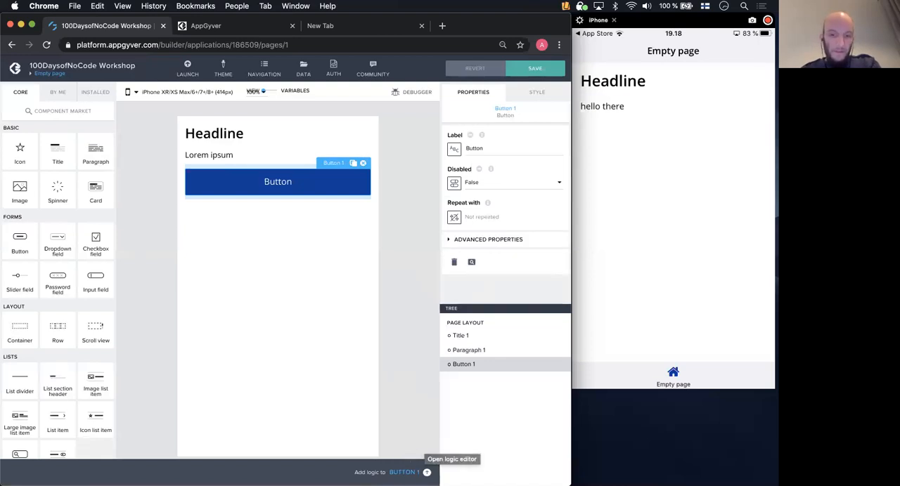
left_click(427, 472)
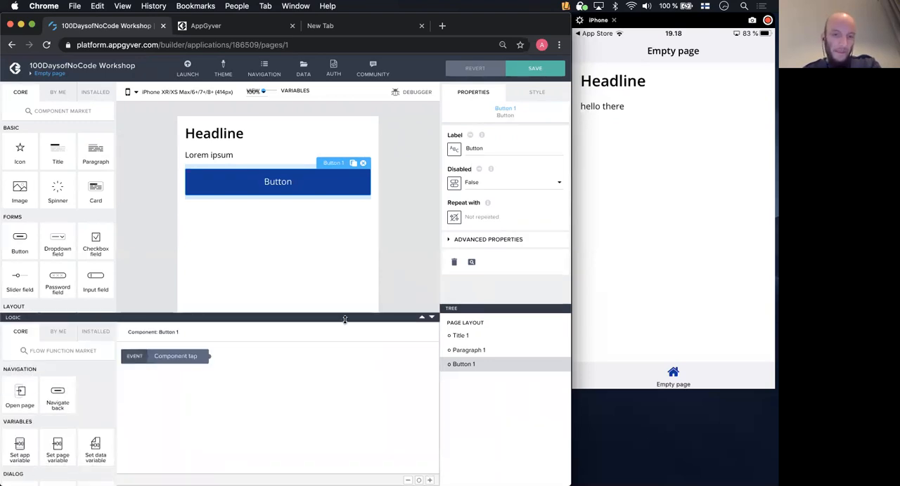
left_click_drag(345, 319, 345, 234)
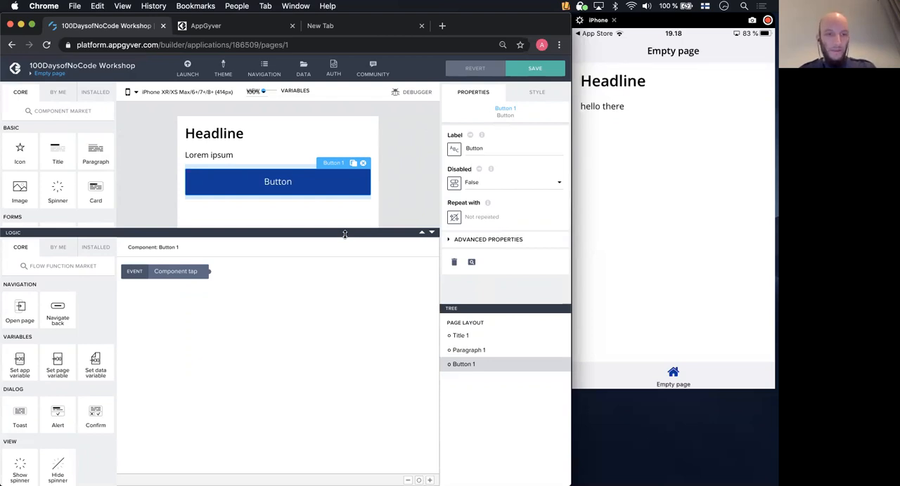
- Examine the logic canvases of the paragraph, title, button and page to compare their events
left_click(225, 153)
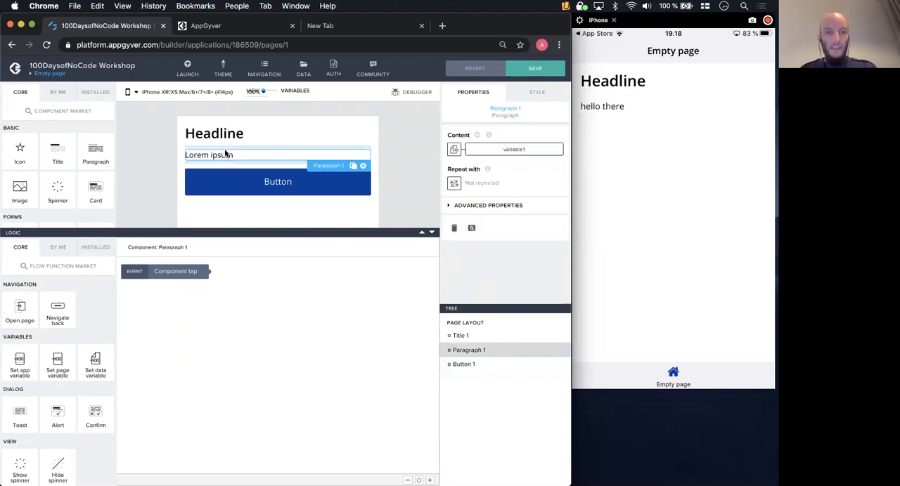
left_click(225, 135)
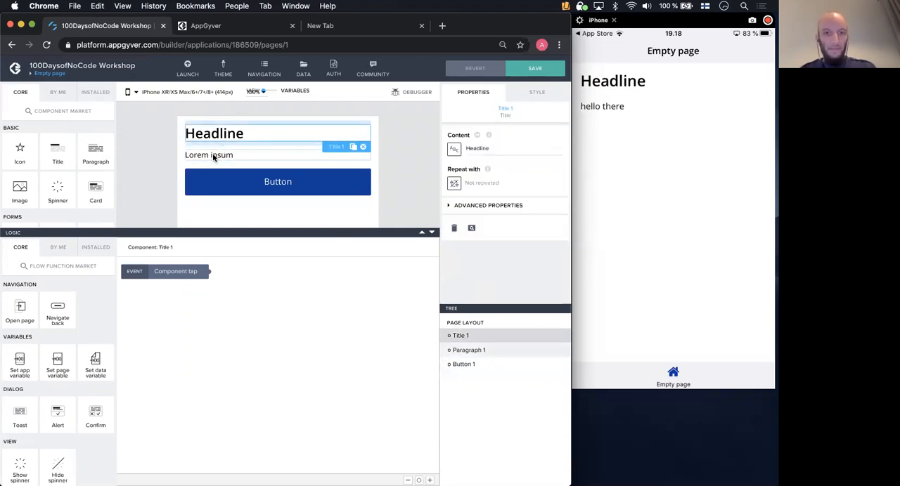
left_click(214, 155)
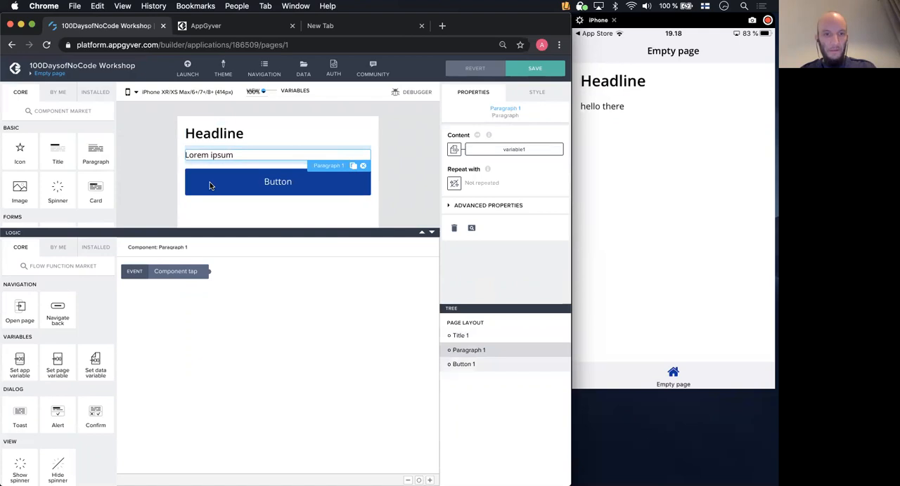
left_click(210, 182)
left_click(209, 155)
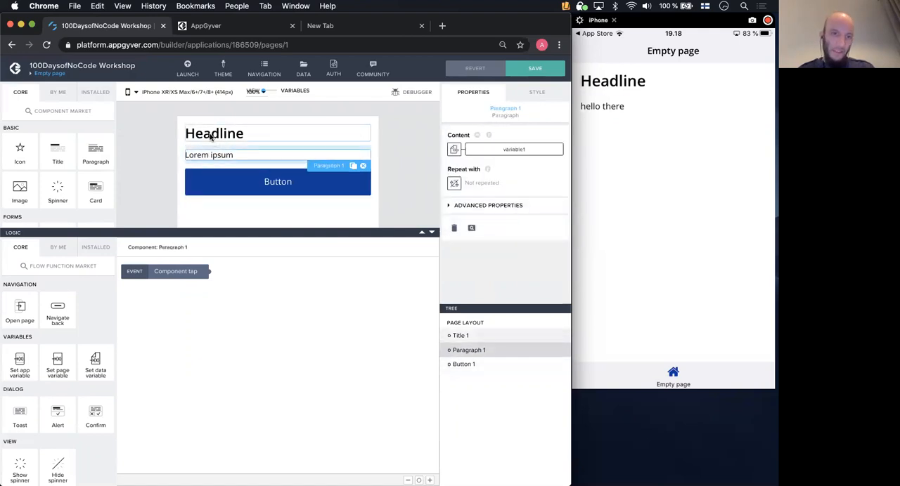
left_click(213, 138)
left_click(205, 155)
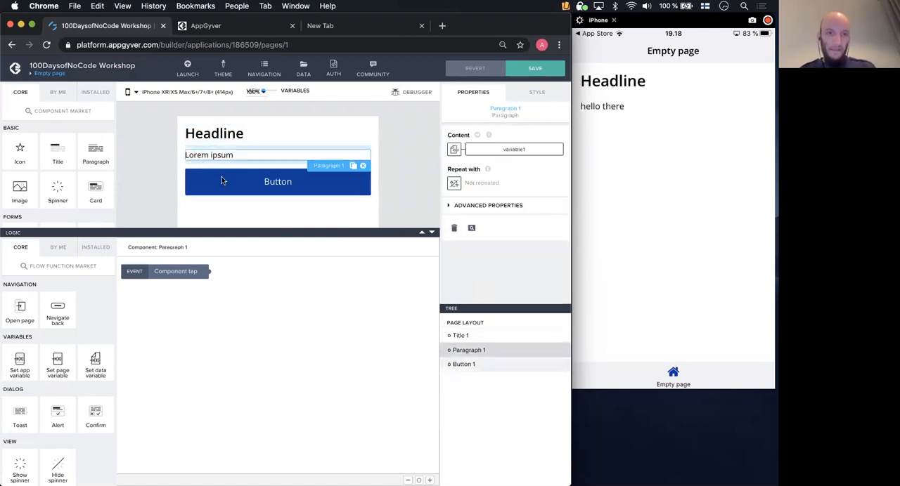
left_click(221, 180)
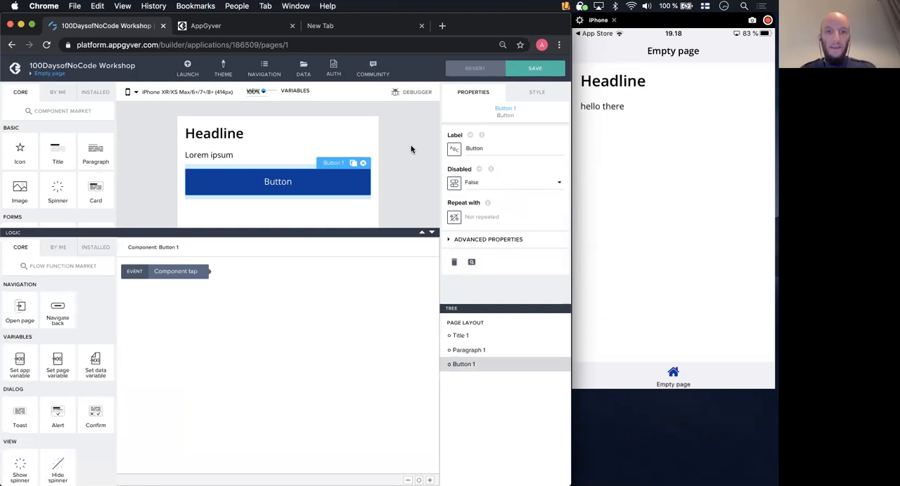
left_click(411, 149)
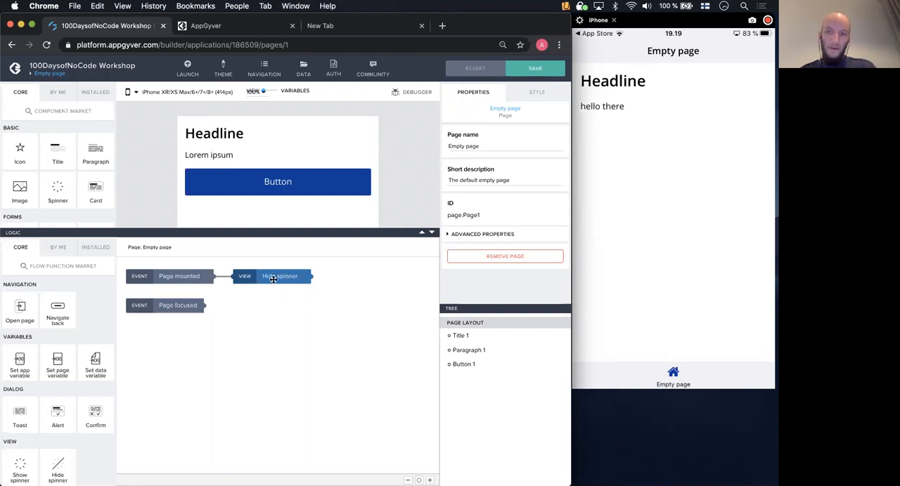
- Add an Alert dialog to the button's logic and connect it to the Component tap event
left_click(281, 184)
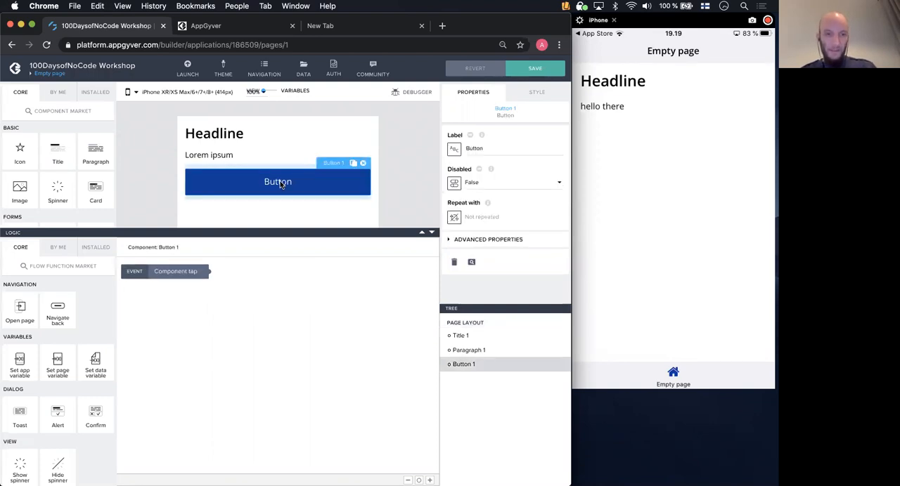
left_click(183, 277)
left_click_drag(182, 277, 193, 307)
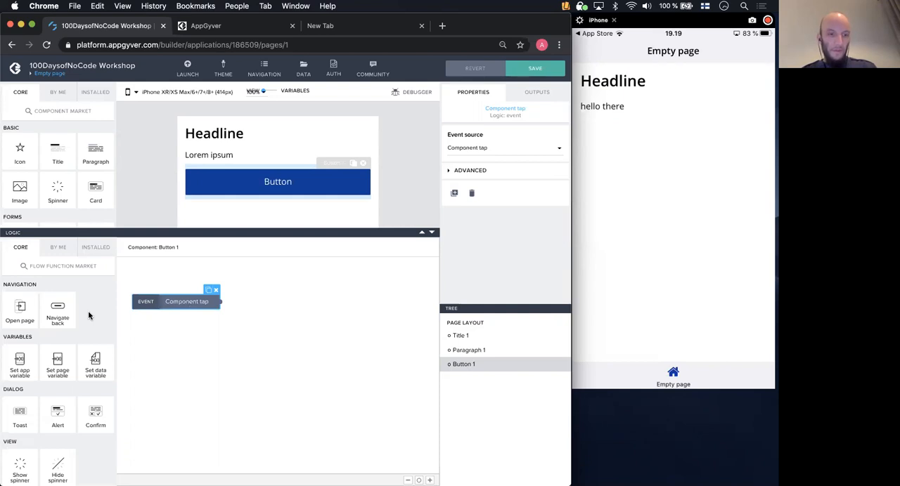
left_click_drag(56, 417, 303, 294)
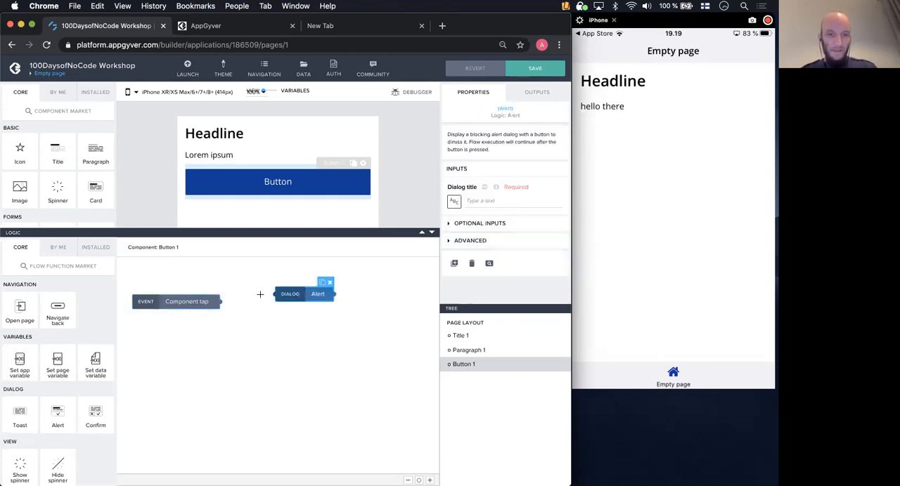
left_click_drag(250, 298, 274, 295)
left_click(296, 294)
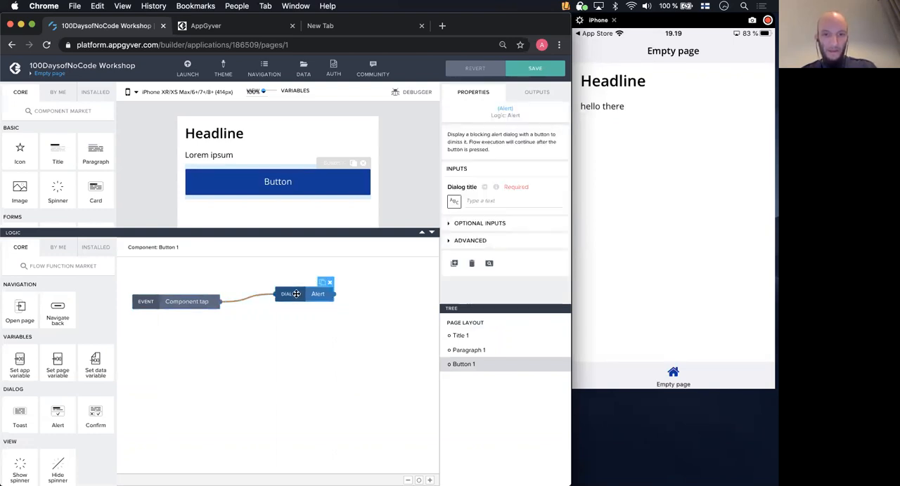
- Set the alert's dialog title to "hello there" and save the app
left_click(485, 202)
type("hekl")
type("llo there")
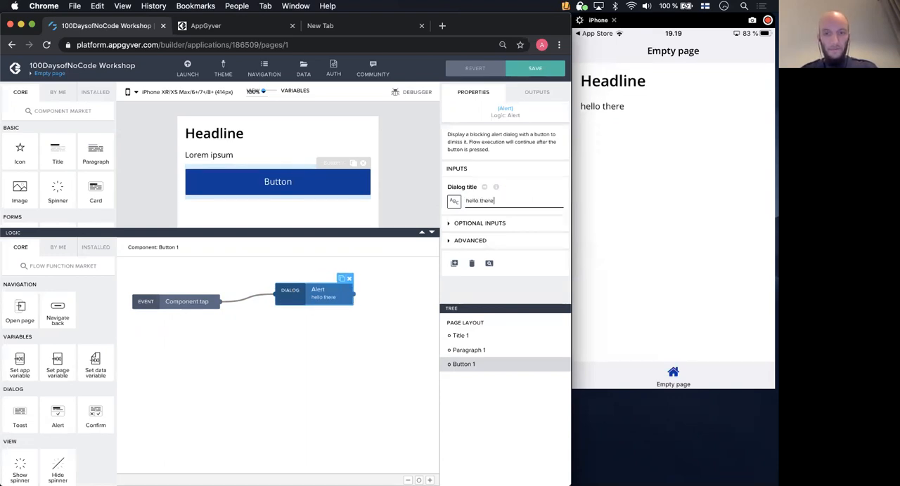
left_click(533, 69)
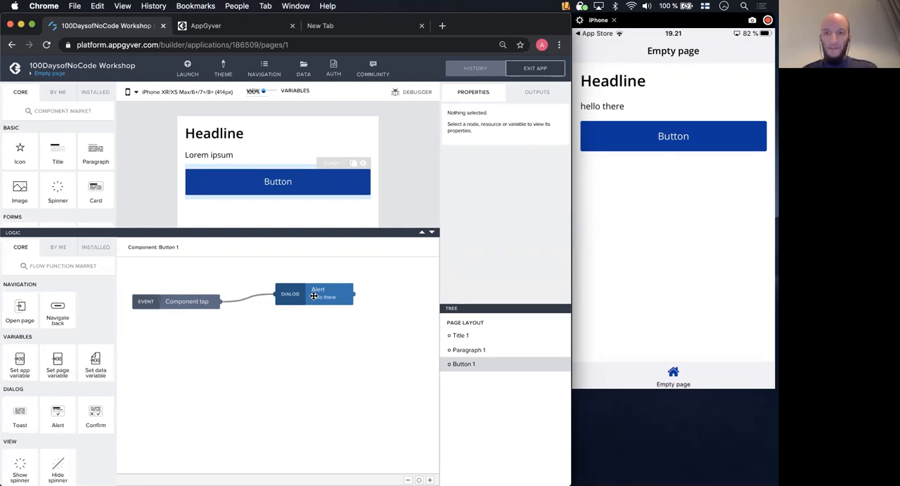
- Remove the Alert from the button's logic, reduce the logic area's height and save the app
left_click(314, 296)
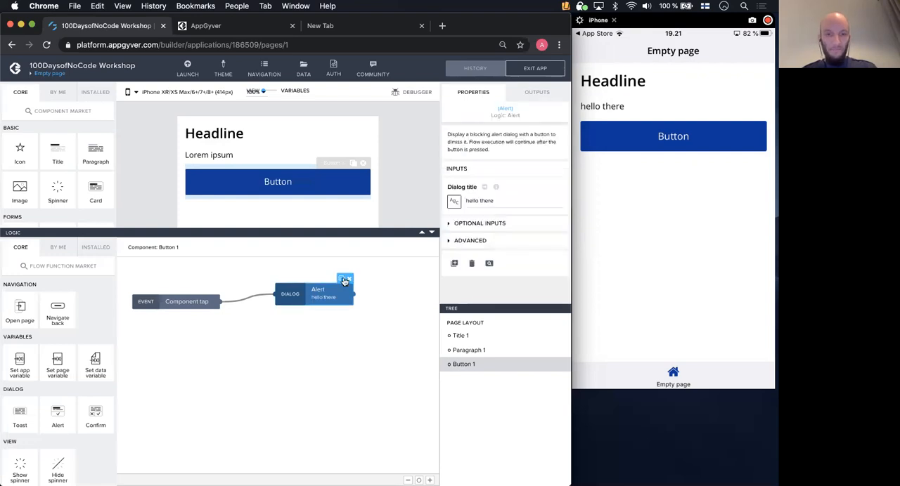
left_click(347, 277)
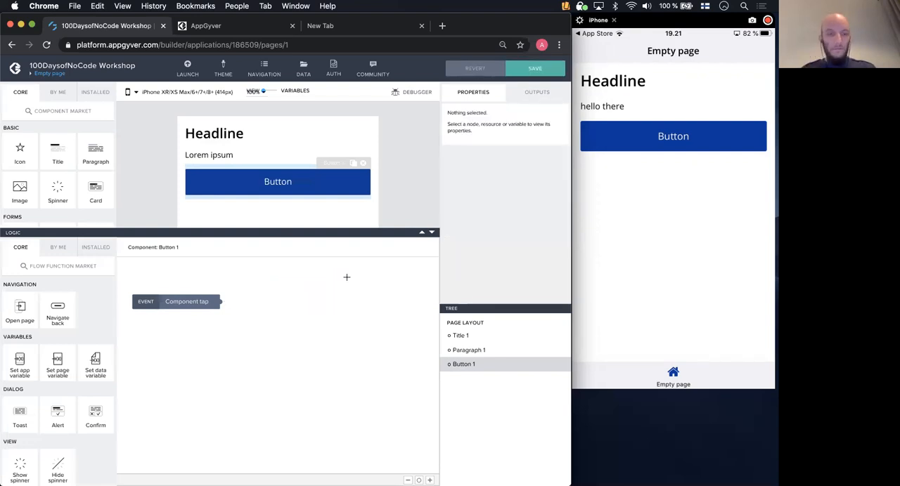
left_click(431, 233)
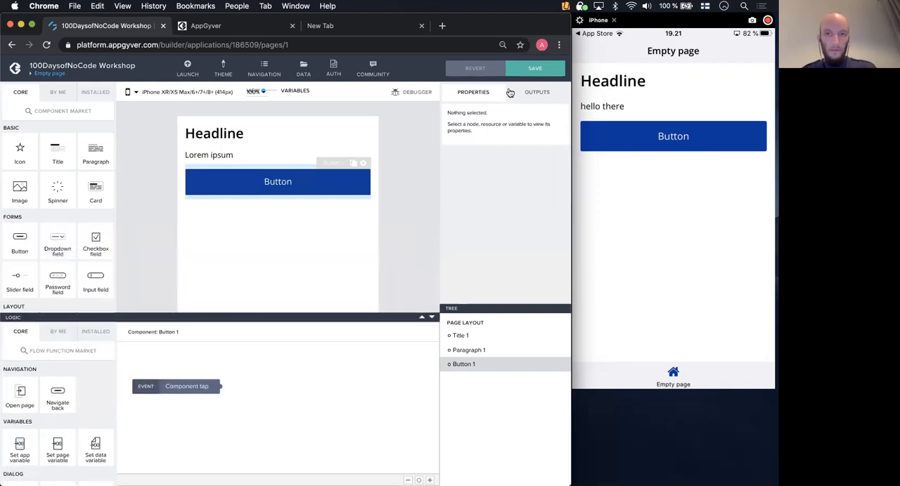
left_click(535, 68)
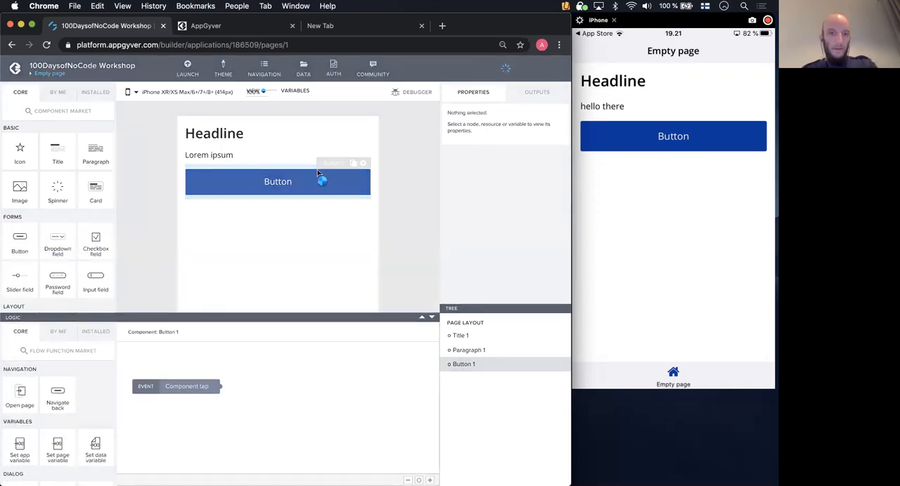
- Remove the button and the paragraph from the page, keeping the headline, and save the app
left_click(363, 164)
left_click(254, 155)
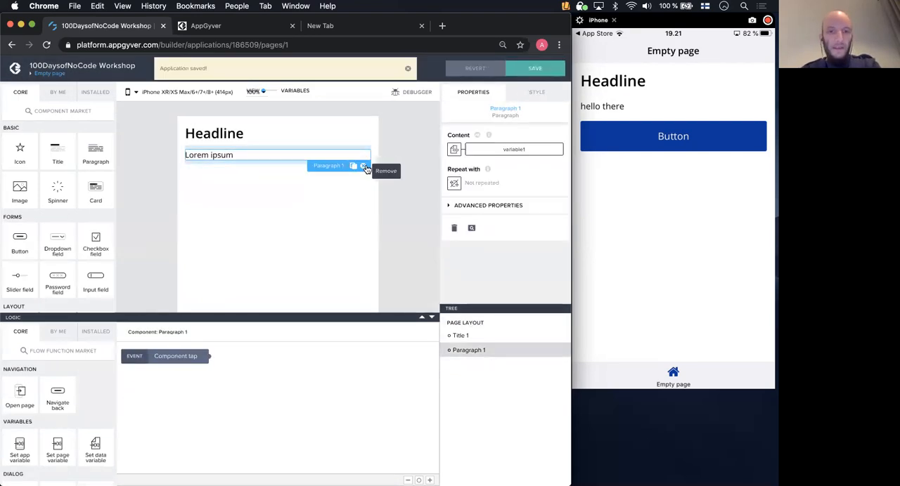
left_click(362, 165)
left_click(241, 134)
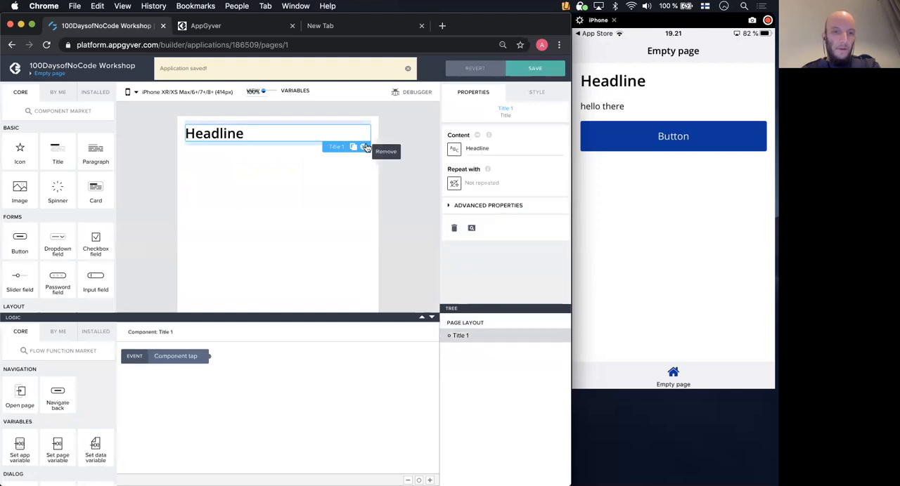
left_click(288, 185)
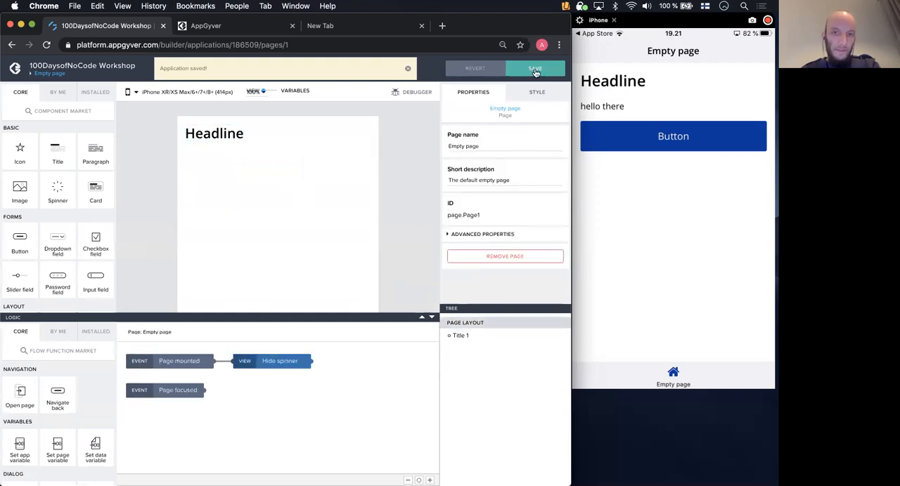
left_click(535, 68)
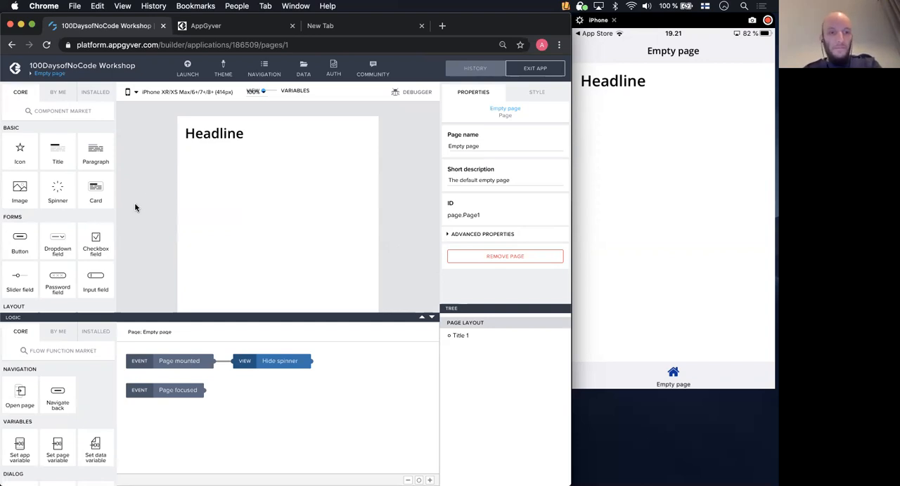
- Add an input field, a button and a paragraph in that order below the headline, and save the app
left_click_drag(96, 277, 290, 178)
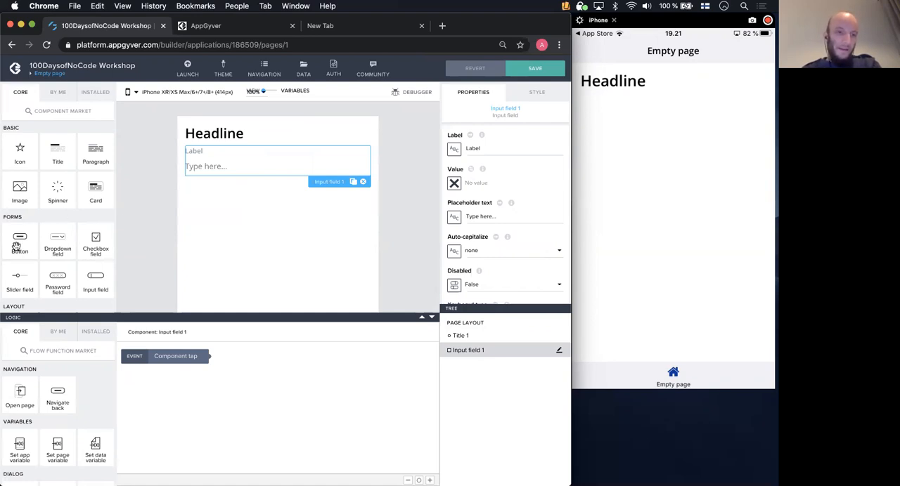
left_click_drag(20, 241, 271, 217)
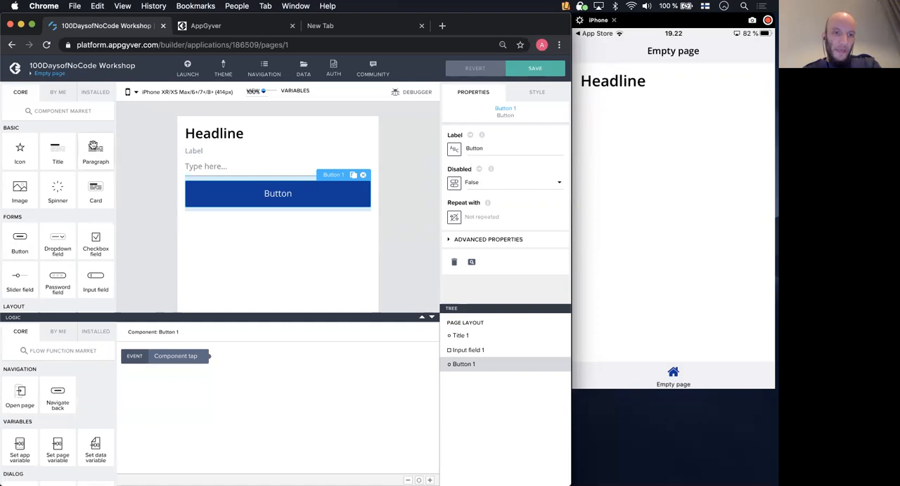
left_click_drag(93, 146, 271, 240)
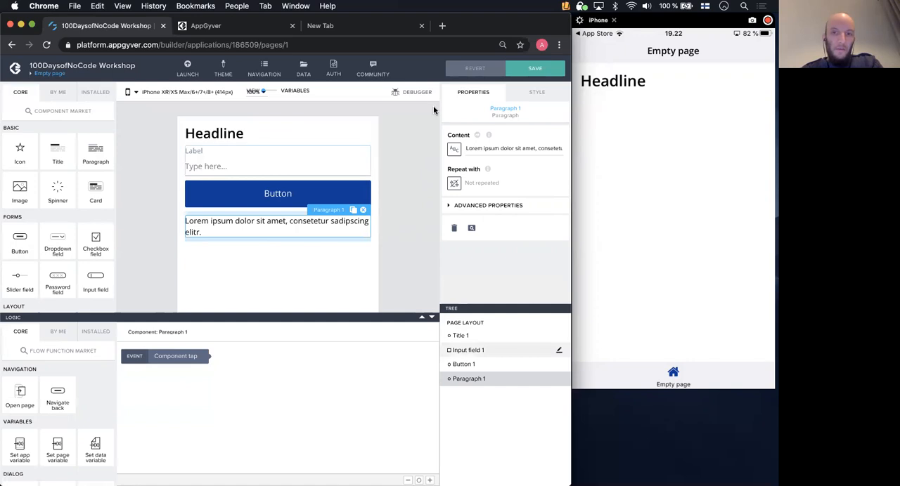
left_click(527, 68)
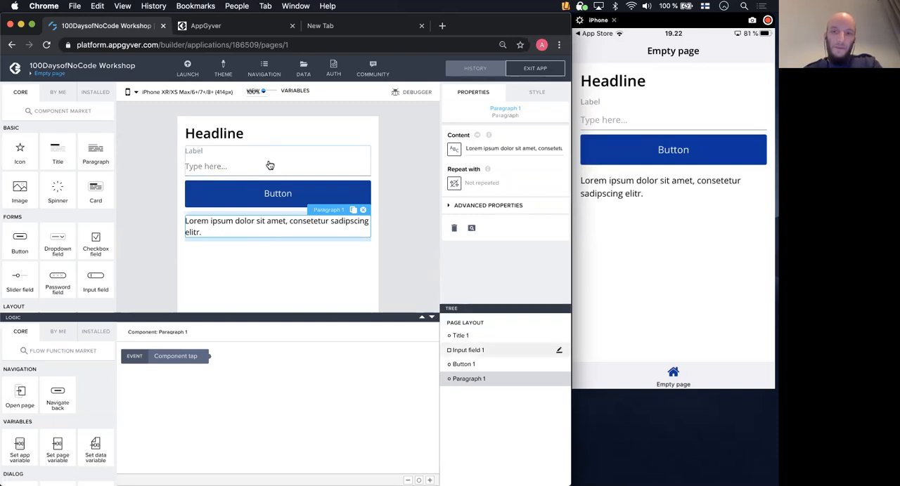
- Create an AppGyver Cloud Storage data resource with the ID "Notes" and the short description "stores notes"
left_click(304, 71)
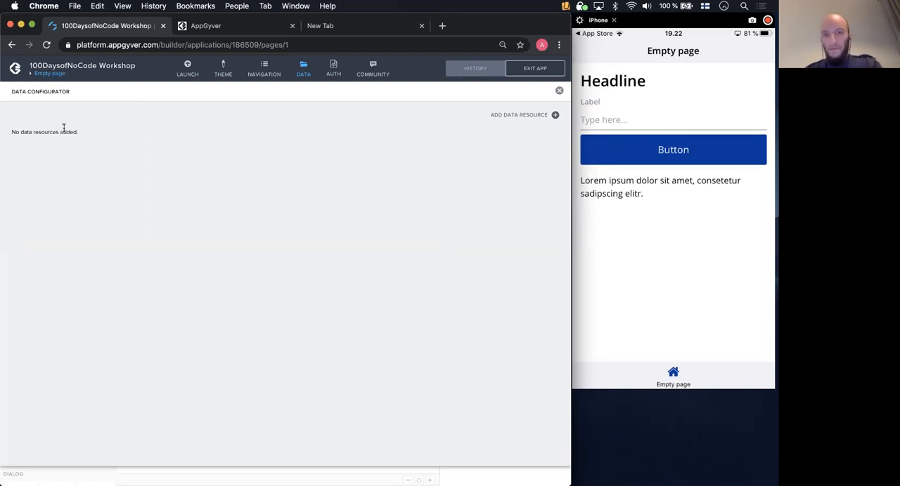
left_click(554, 115)
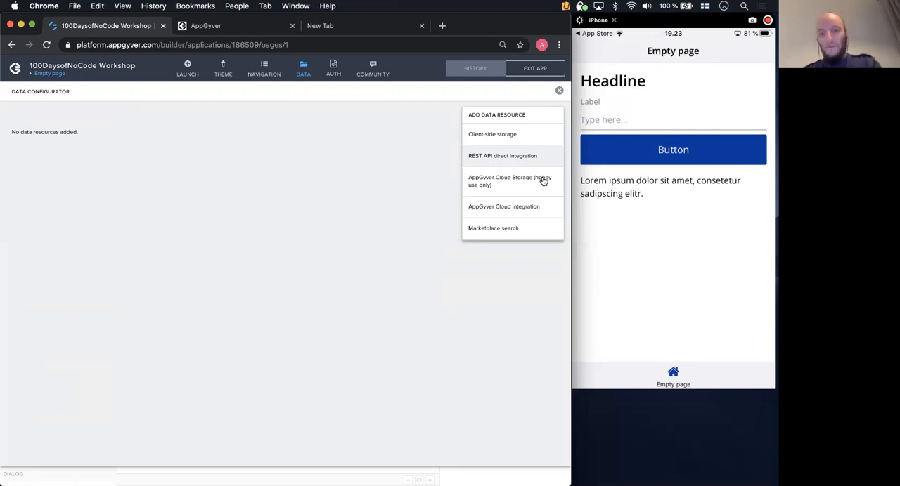
left_click(516, 183)
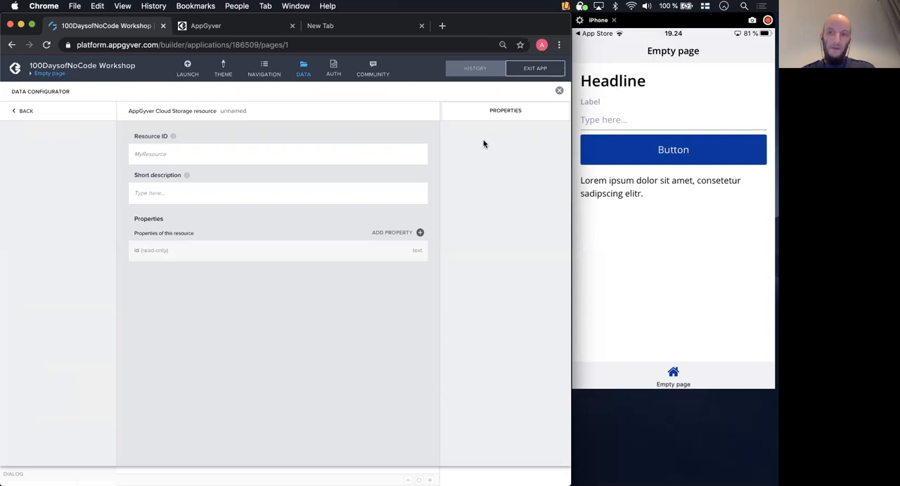
left_click(239, 148)
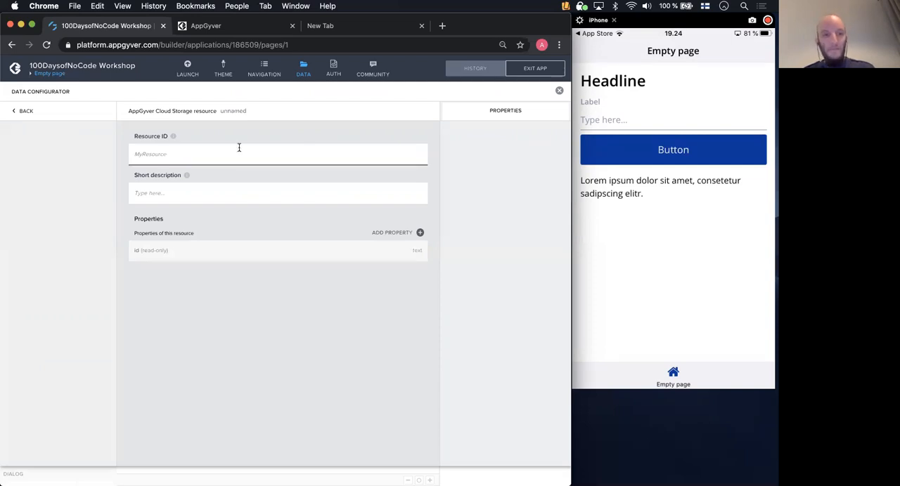
type("Notes")
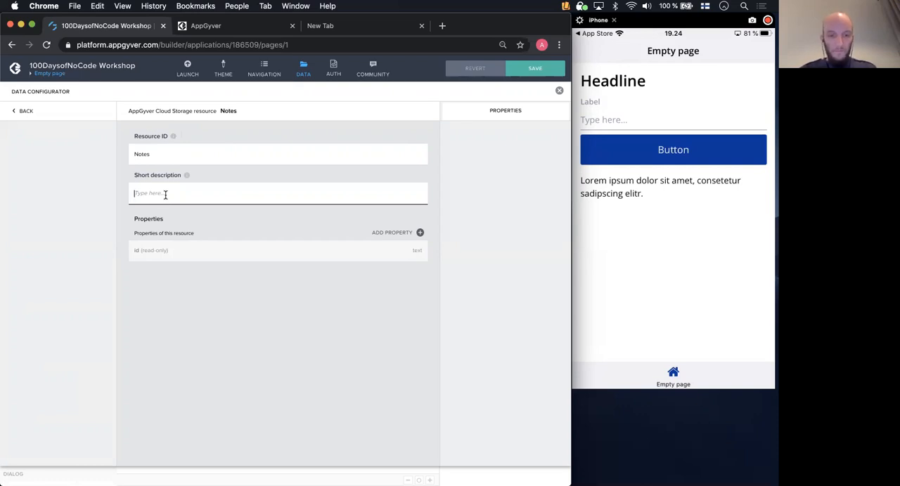
type("stores notes")
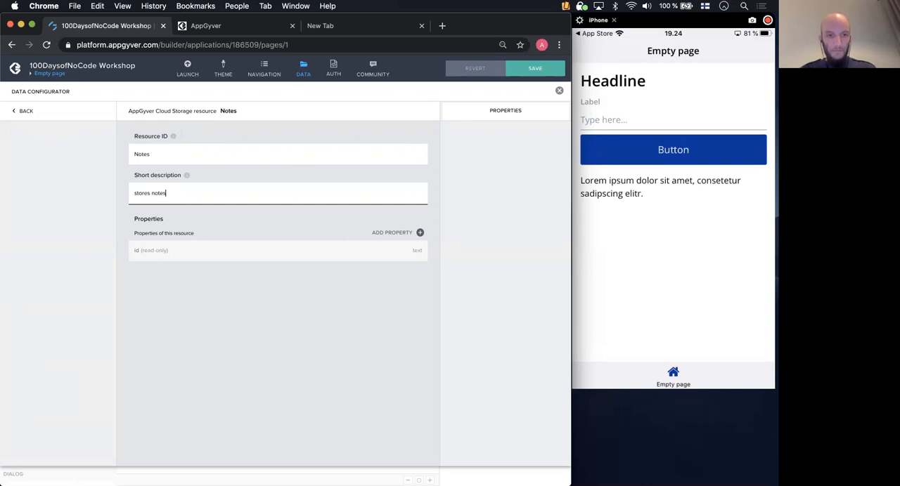
- Add a text property with the key "name" to the Notes resource and save the app
left_click(241, 211)
left_click(420, 233)
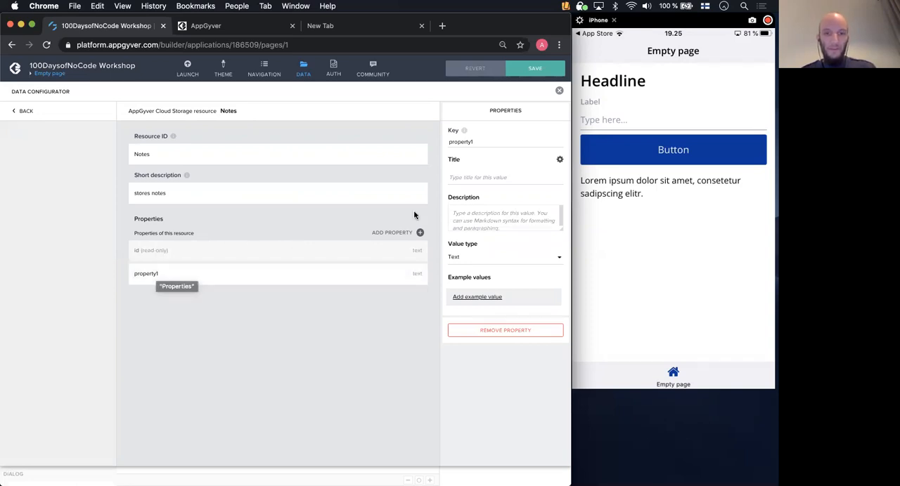
double_click(478, 139)
type("name")
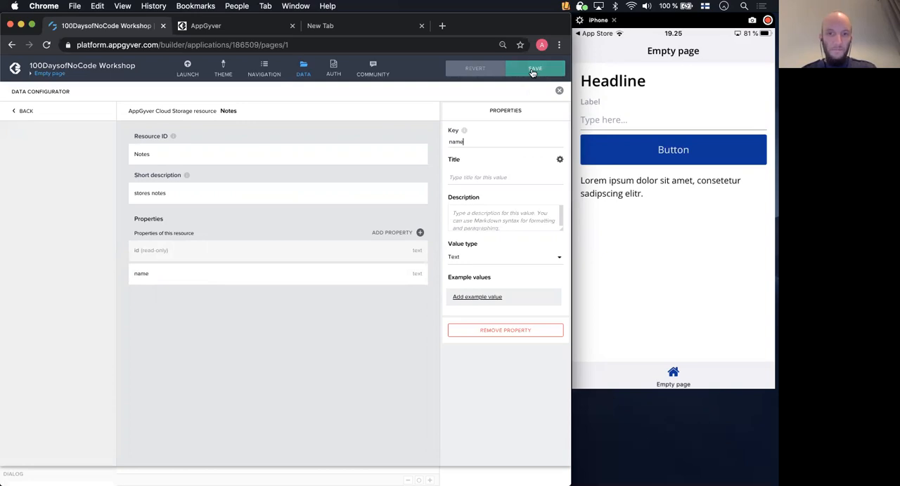
left_click(533, 70)
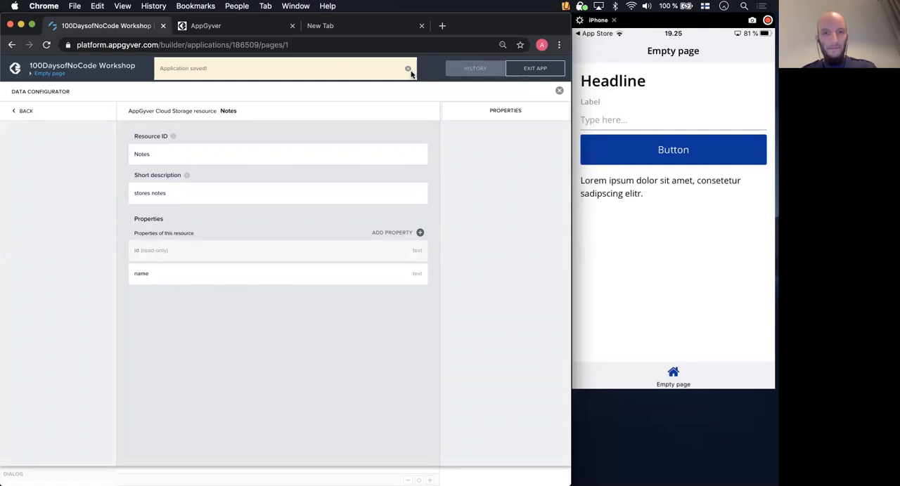
left_click(408, 70)
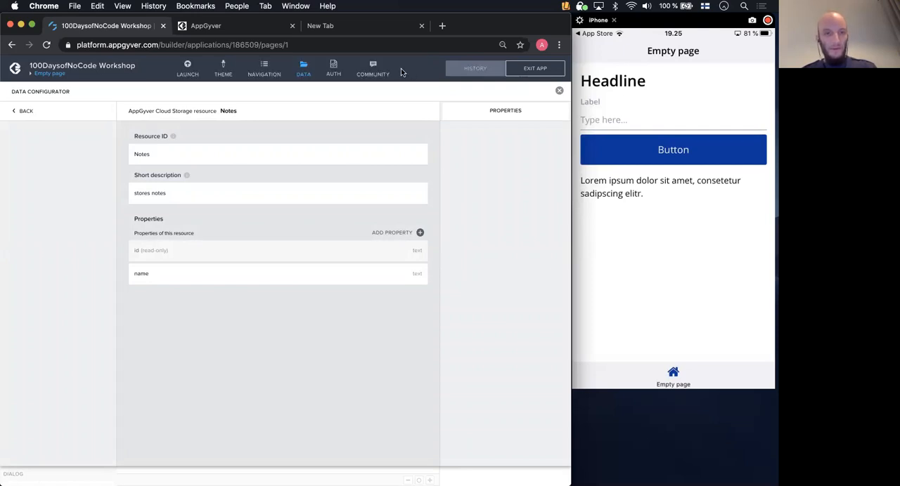
- Review the list of data resources in the data configurator and return to the page
left_click(306, 74)
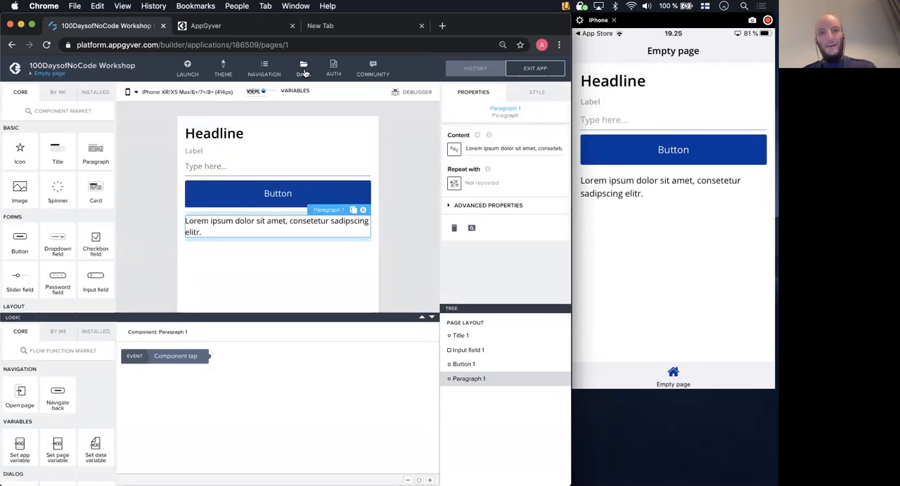
left_click(305, 73)
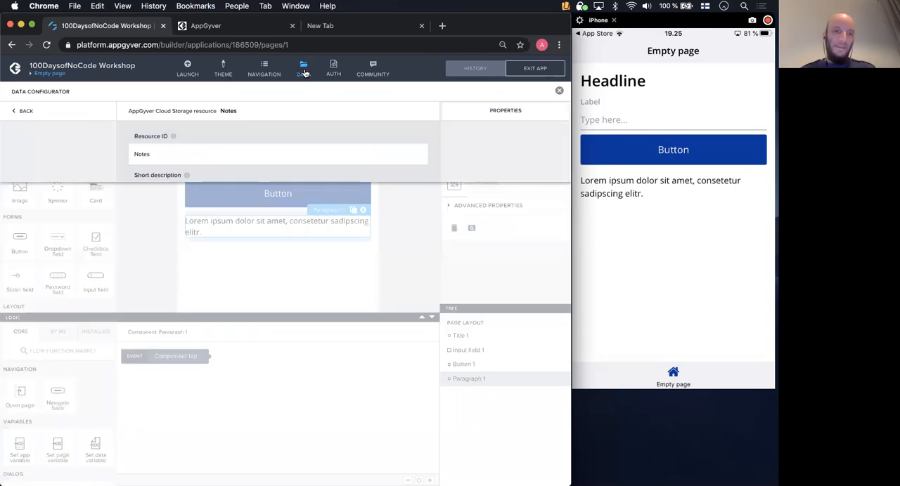
left_click(27, 111)
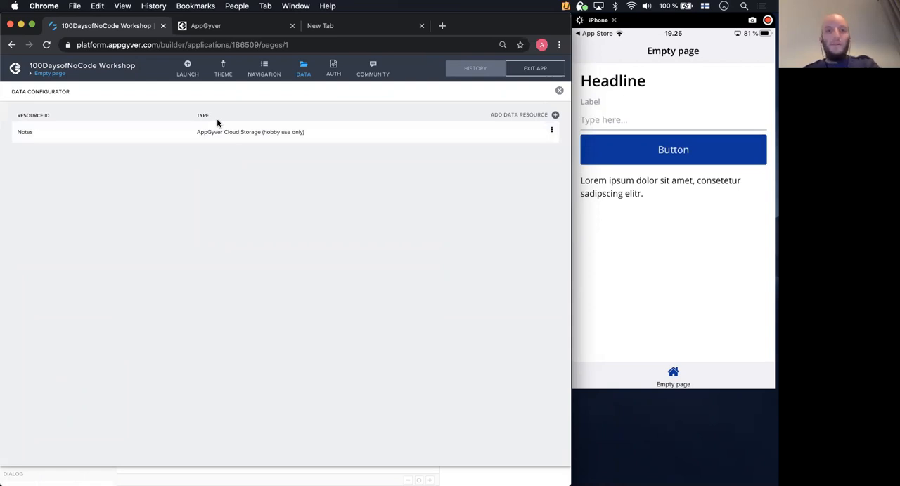
left_click(307, 68)
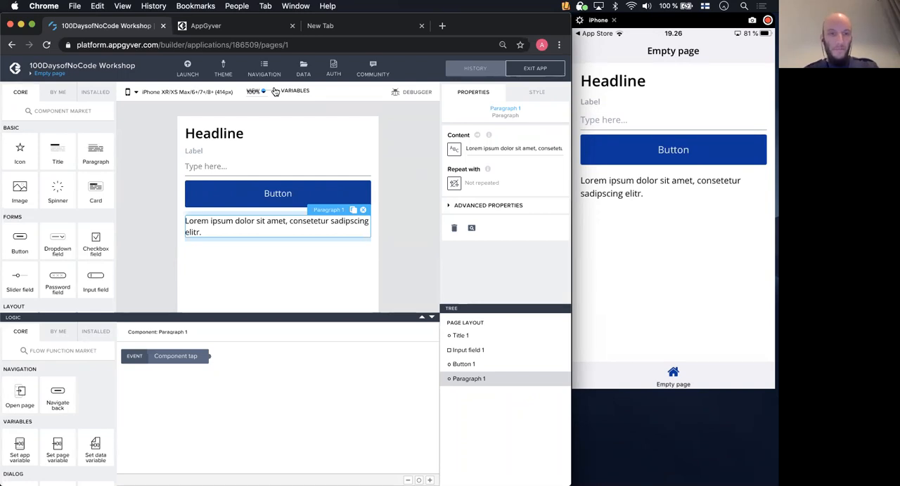
- View the description of the page's data variables and return to the page layout
left_click(275, 92)
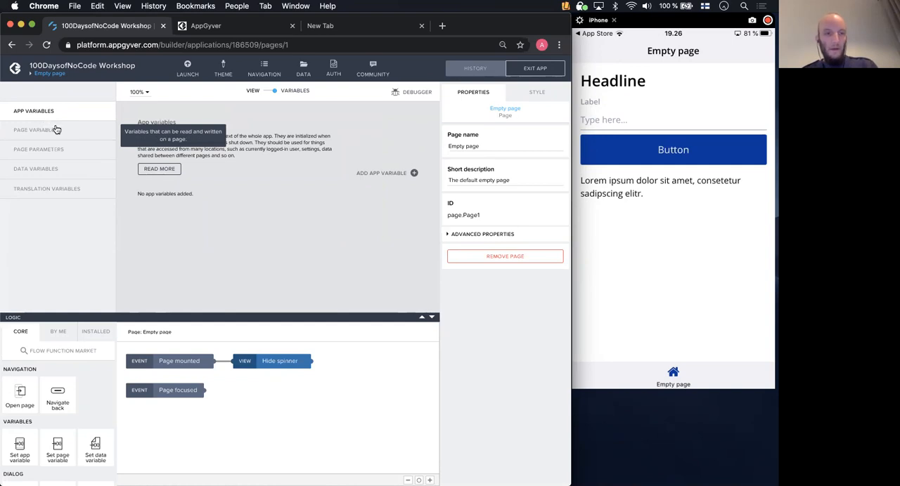
left_click(52, 174)
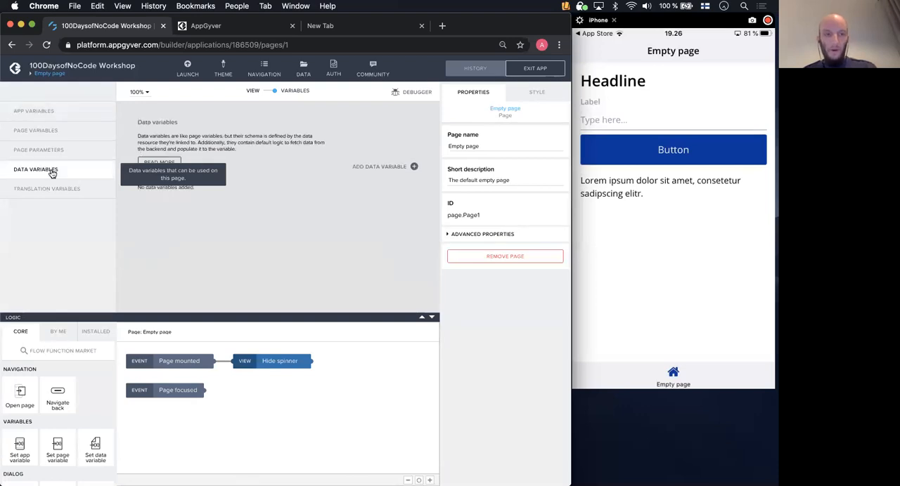
left_click(272, 93)
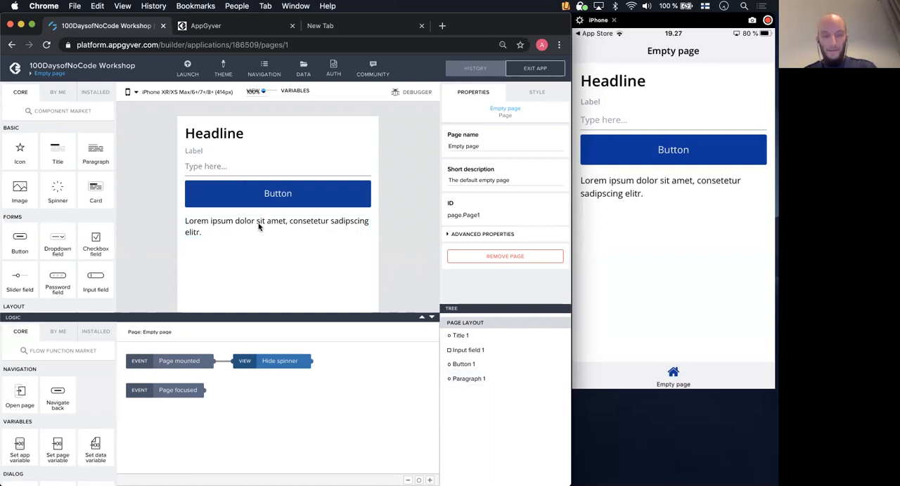
- Add a data variable from the Notes resource to the page as a collection of data records and name it "Notes"
left_click(268, 94)
left_click(38, 171)
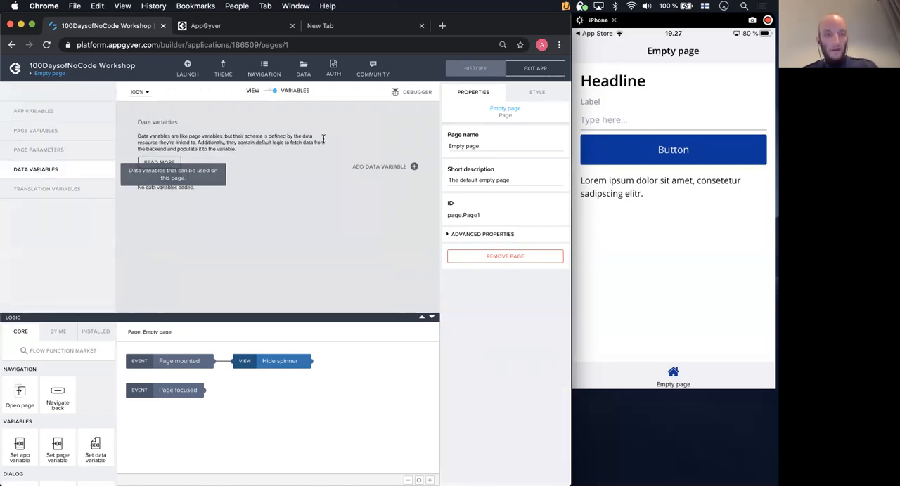
left_click(413, 168)
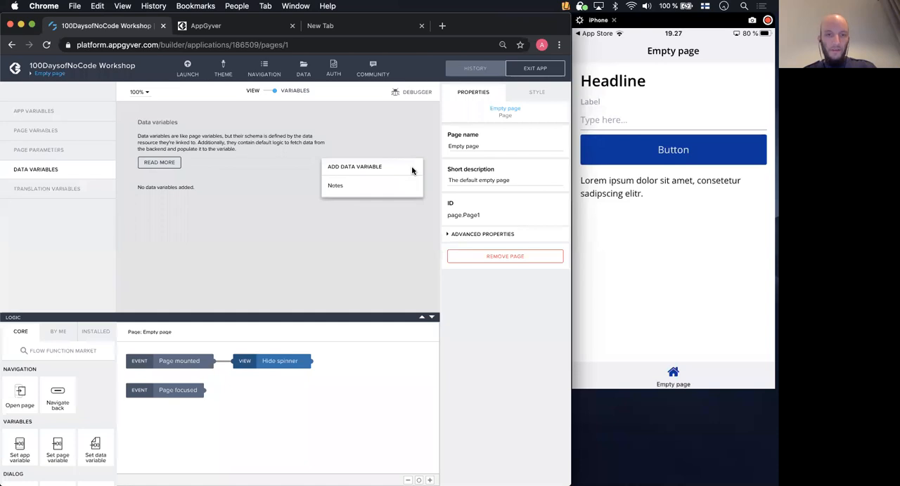
left_click(336, 186)
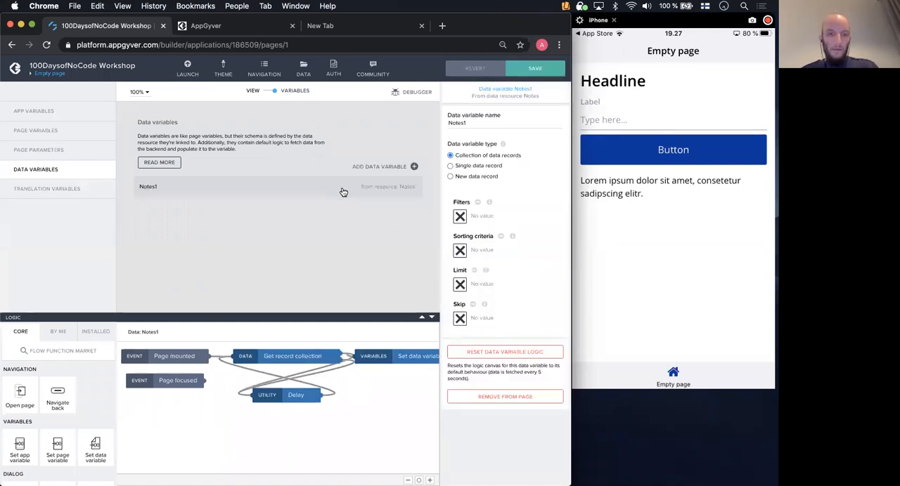
left_click(470, 123)
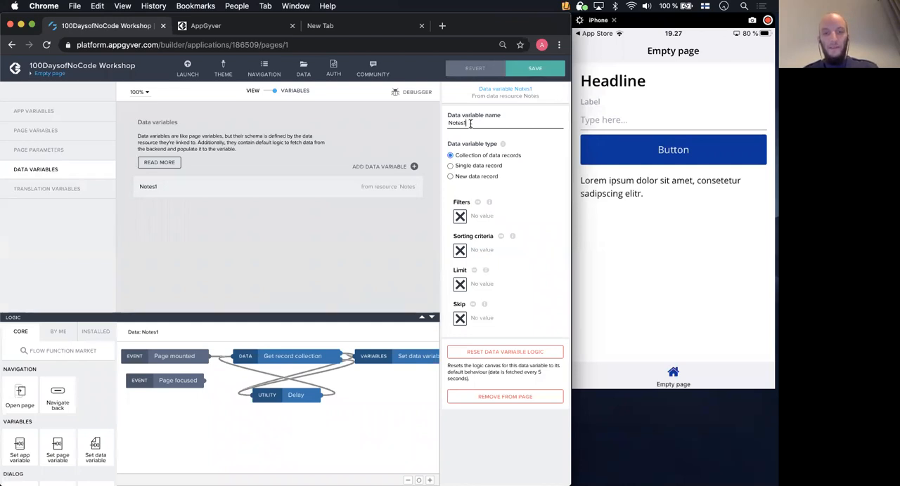
key("BackSpace")
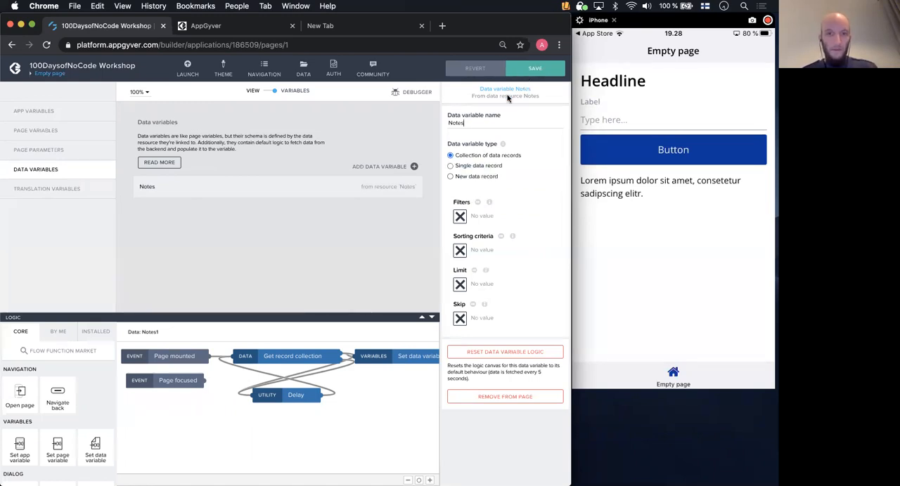
- Add a second data variable from the Notes resource, set its type to New data record, name it "newNotes" and save the app
left_click(414, 167)
left_click(378, 188)
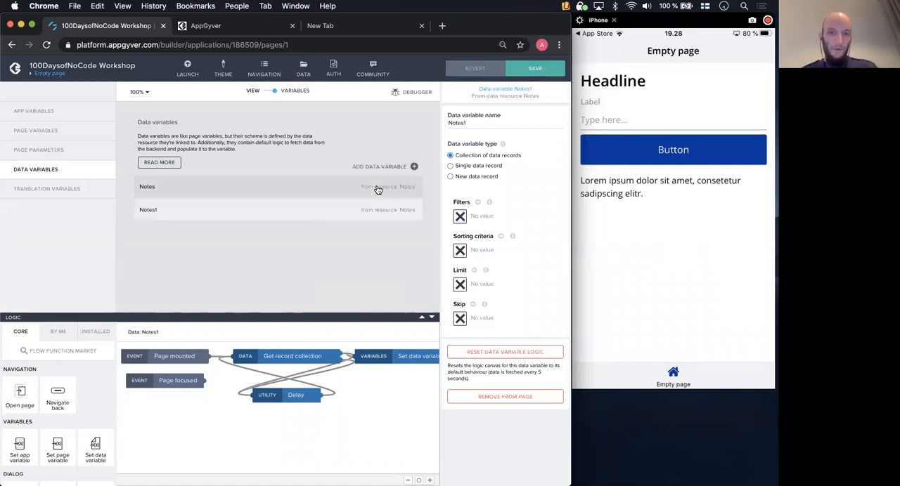
left_click(451, 177)
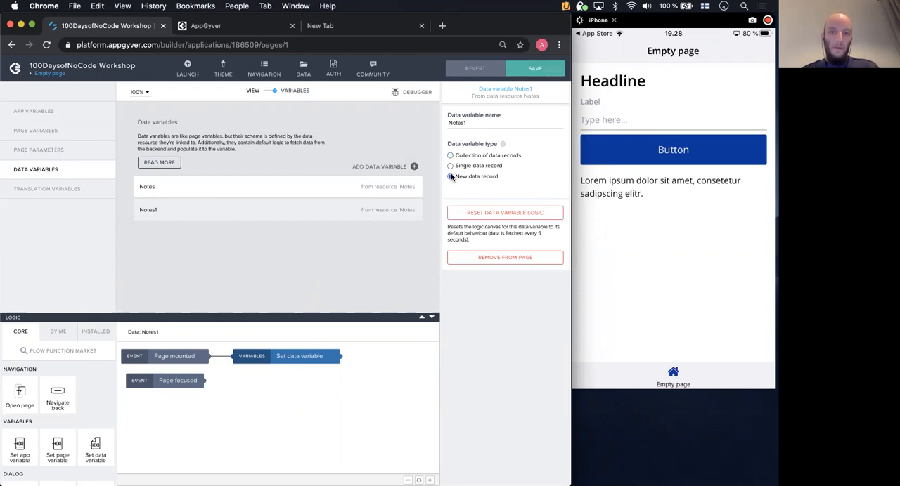
double_click(474, 121)
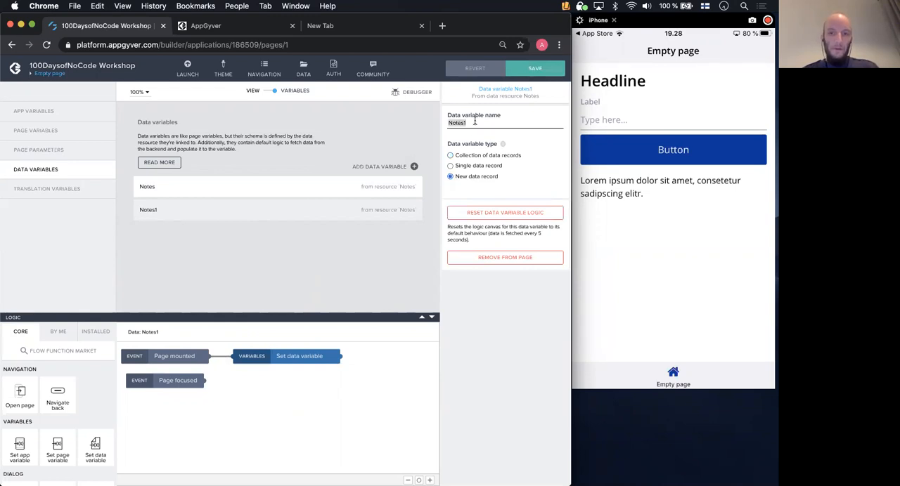
type("new")
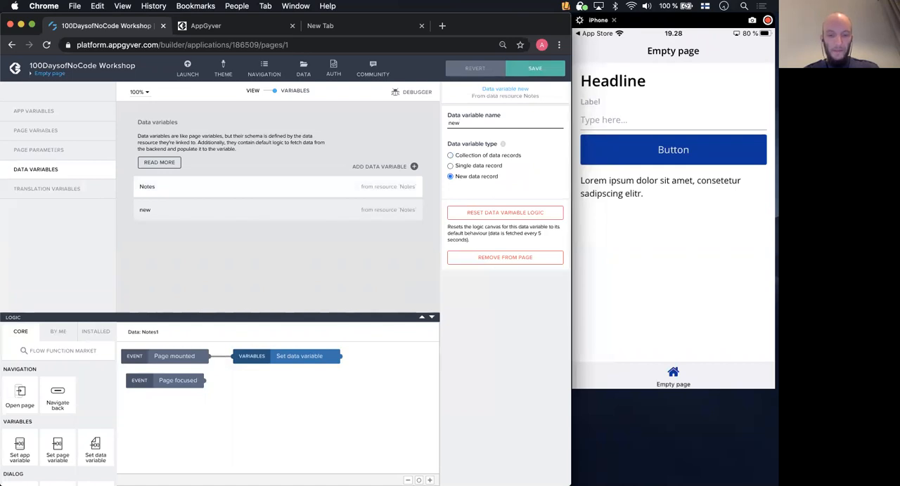
type("Notes")
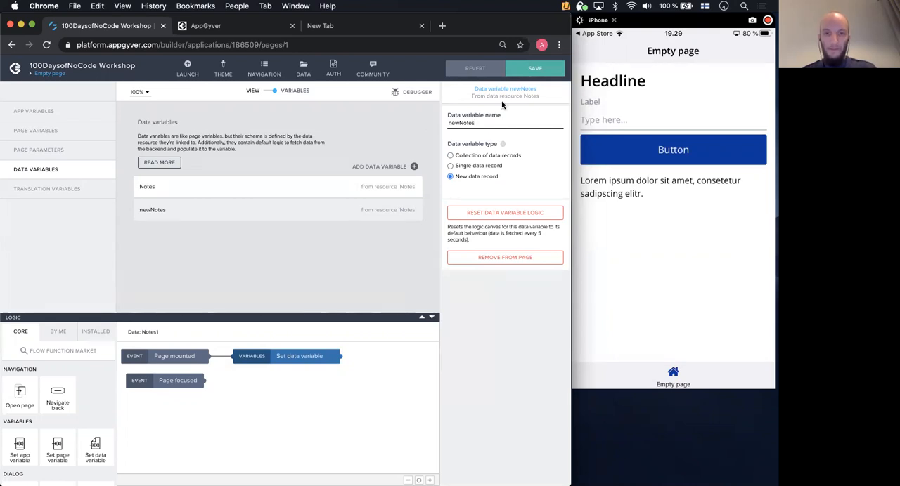
left_click(525, 77)
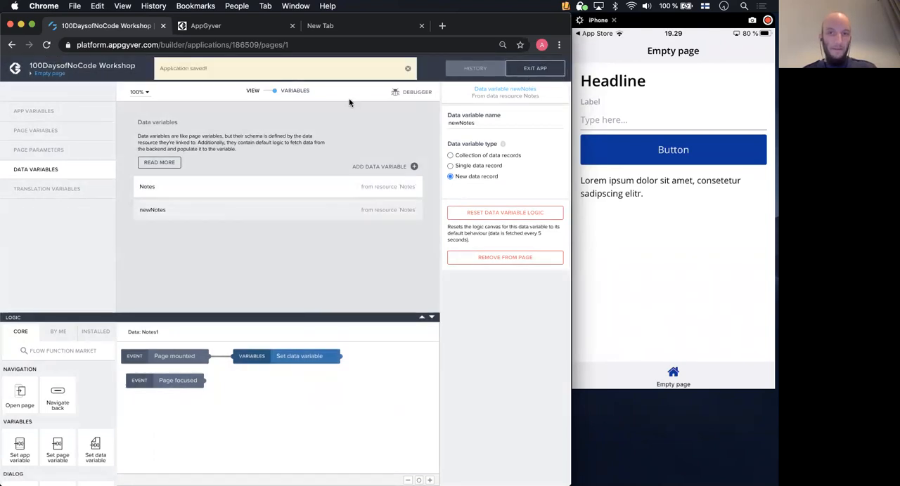
- Bind the value of the page's input field to the name field of the newNotes data variable, with an empty preview value
left_click(269, 93)
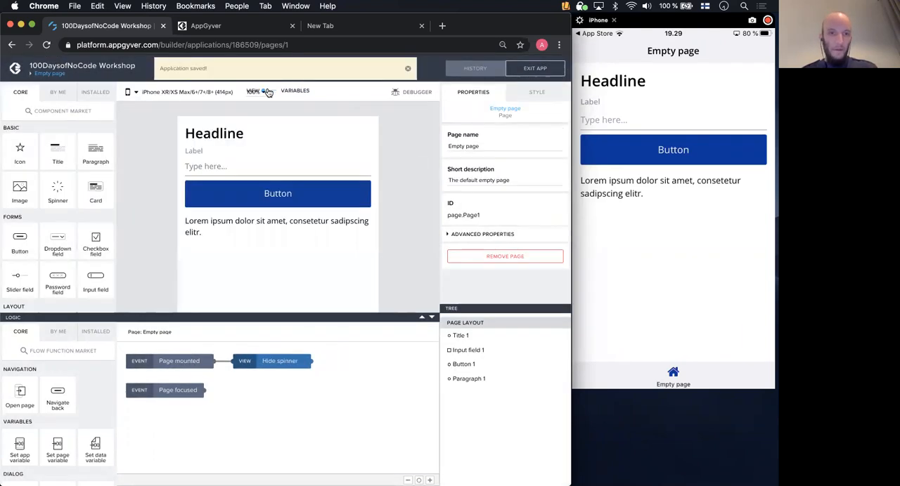
left_click(220, 163)
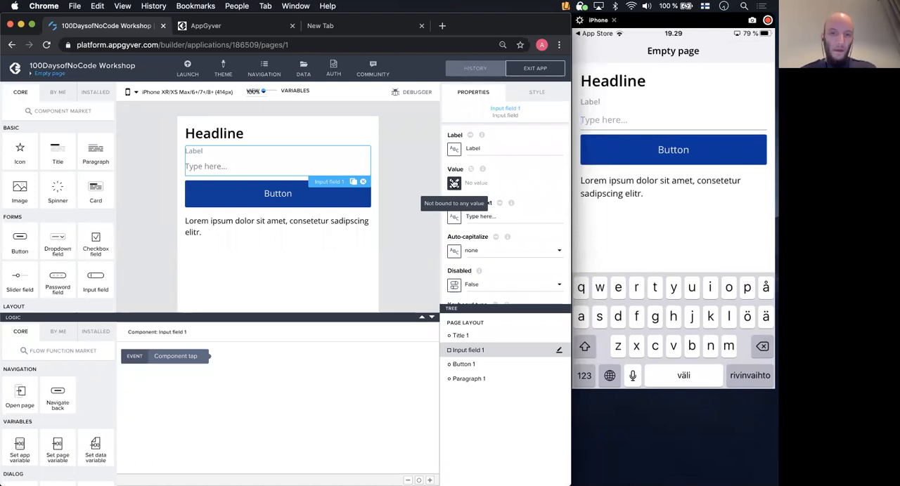
left_click(454, 183)
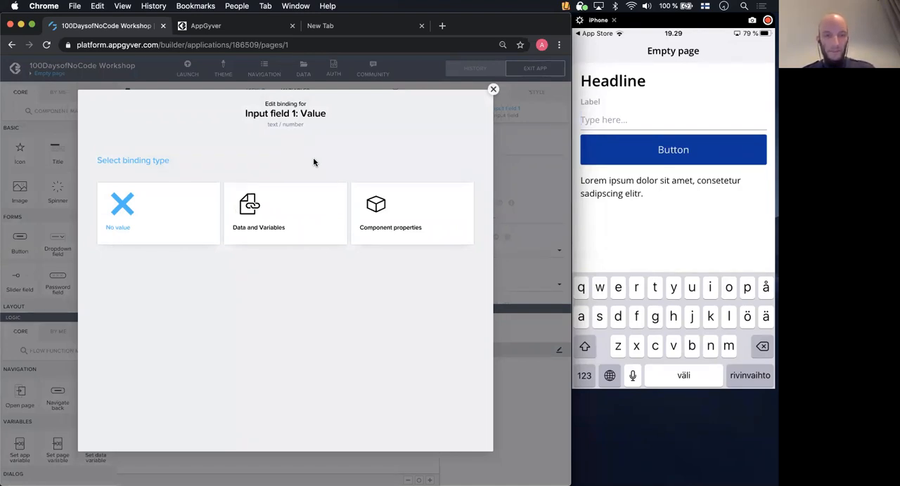
left_click(264, 218)
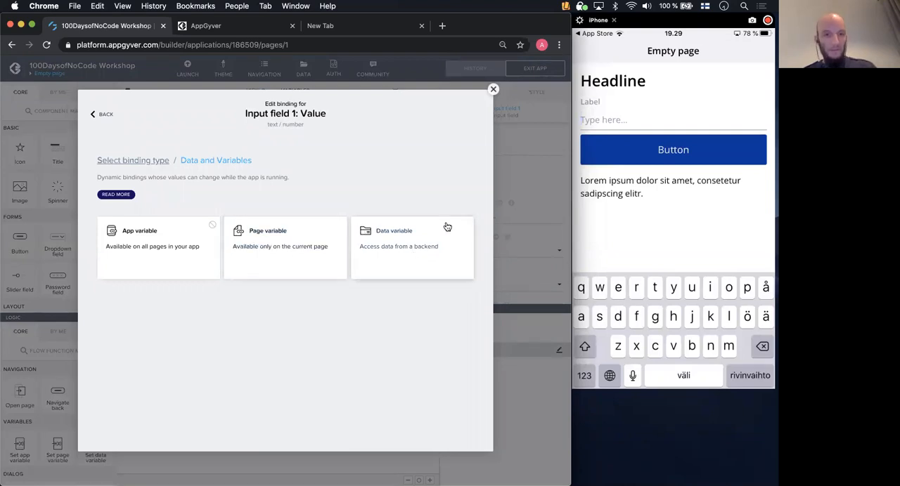
left_click(413, 253)
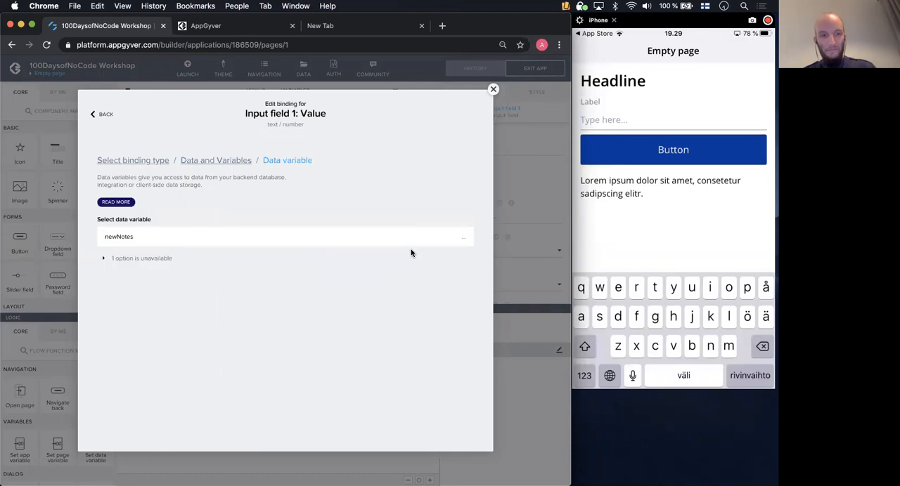
left_click(214, 242)
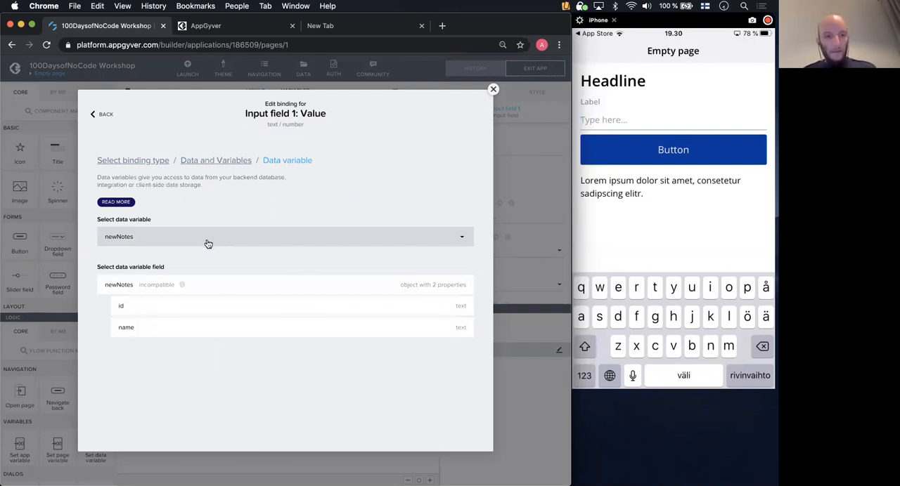
left_click(166, 330)
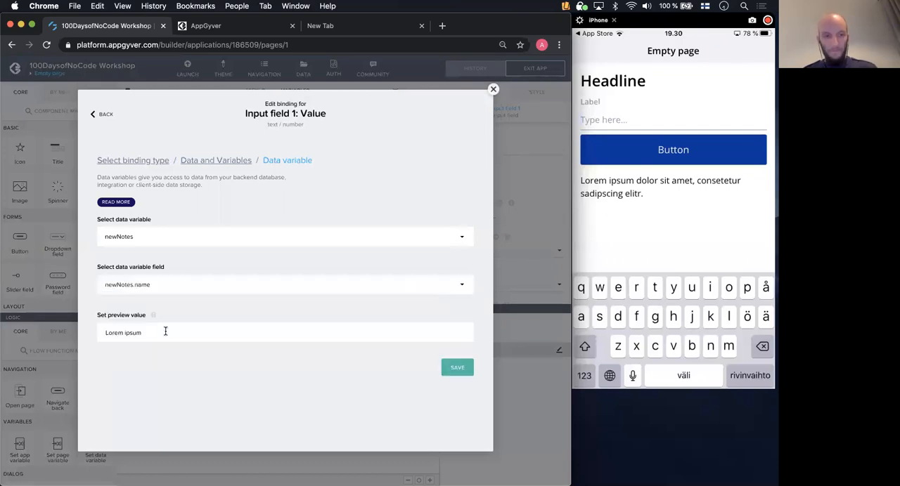
triple_click(219, 332)
key("BackSpace")
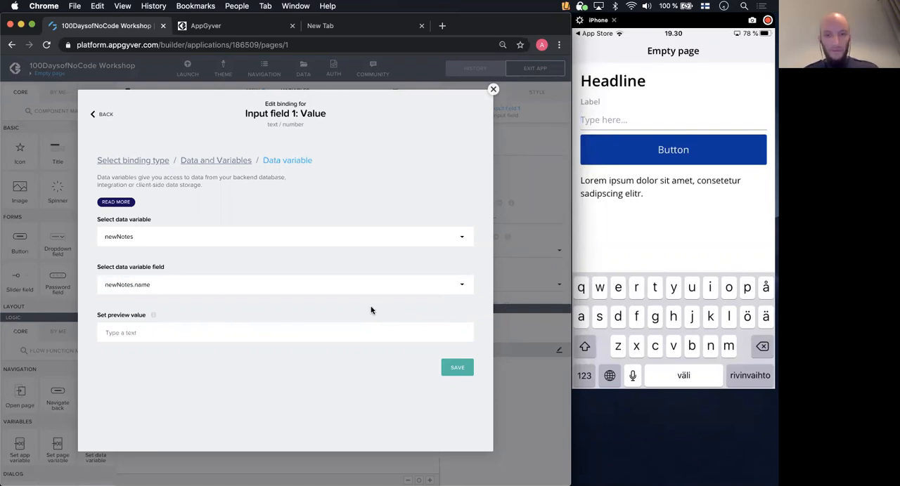
left_click(455, 367)
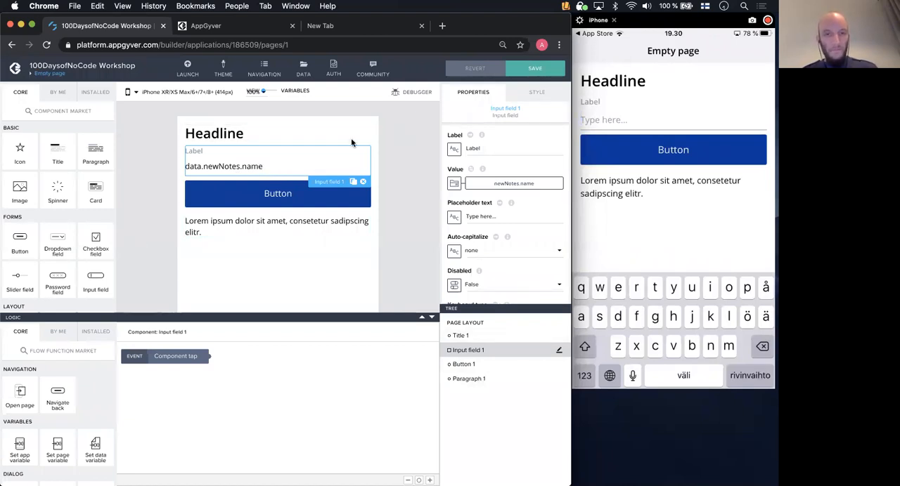
- Add a Create record data function to the logic canvas of the page's button
left_click(261, 199)
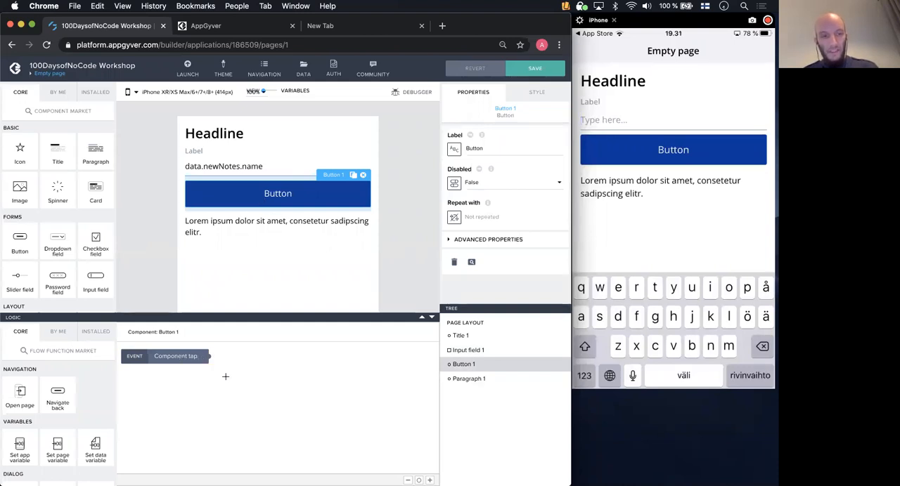
scroll(78, 397, "down", 3)
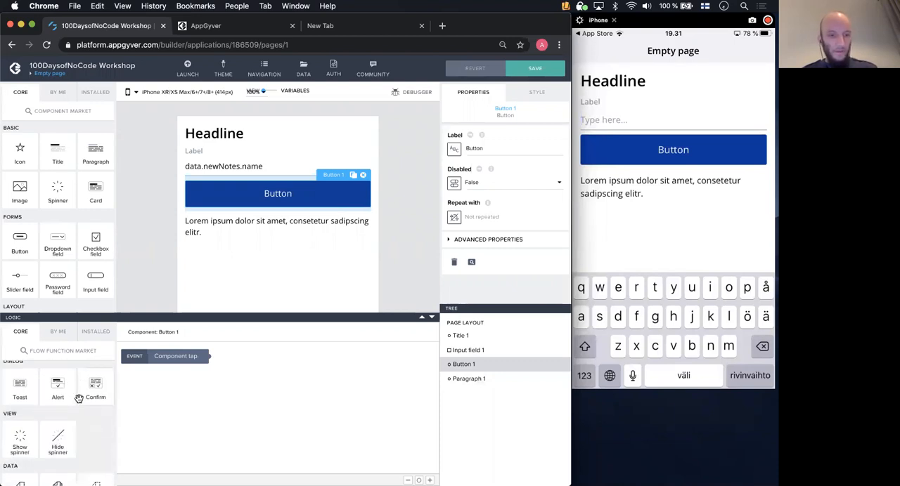
scroll(78, 398, "down", 3)
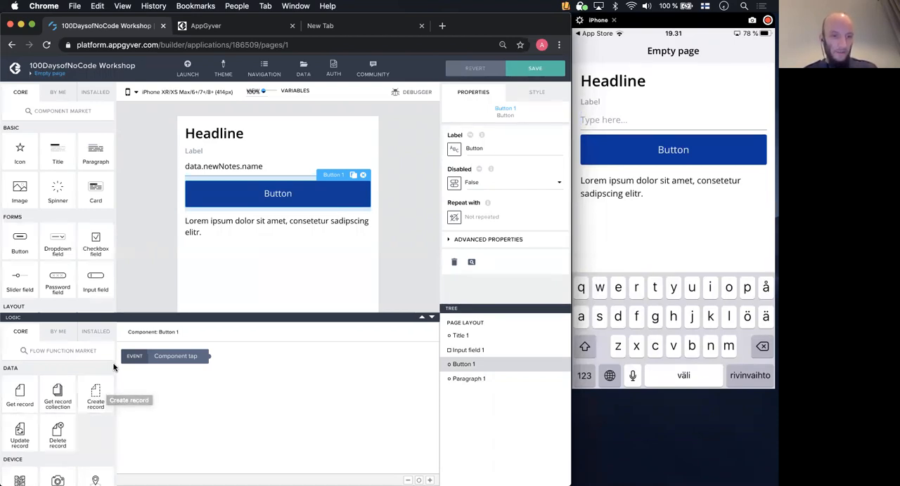
left_click_drag(96, 391, 291, 376)
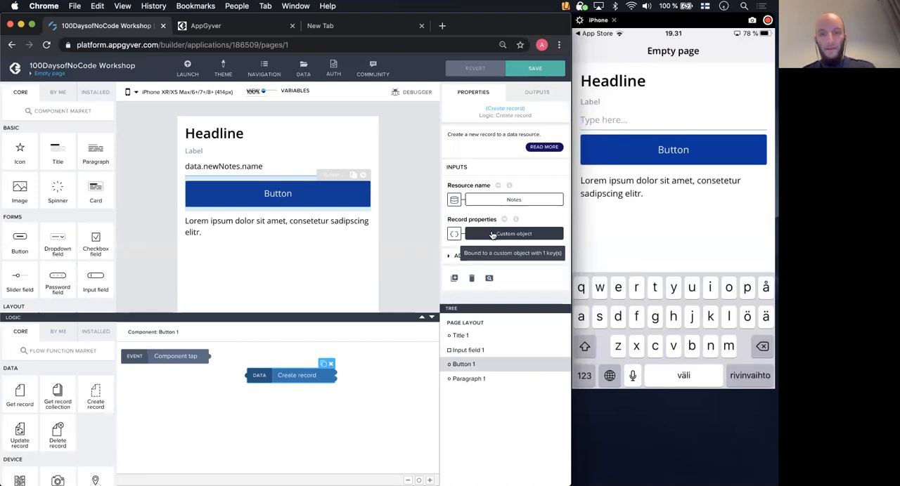
- Bind the Create record function's name property to the name field of the newNotes data variable and save the app
left_click(492, 235)
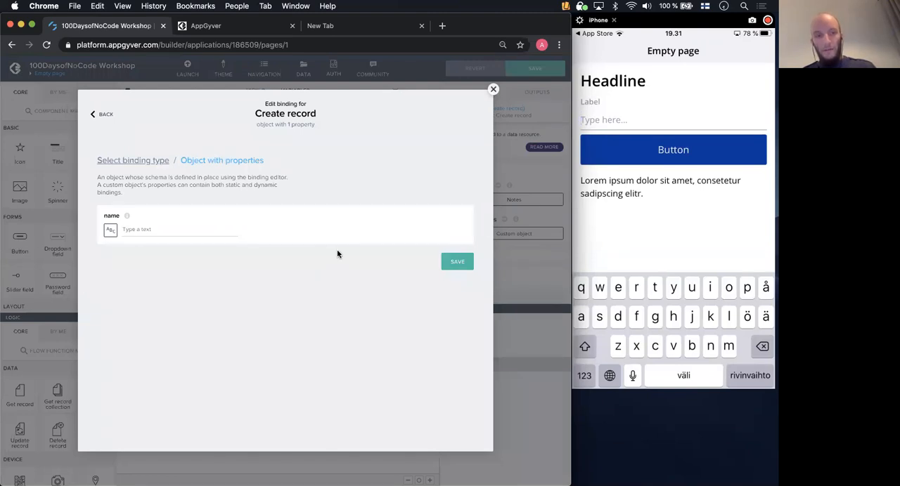
left_click(116, 235)
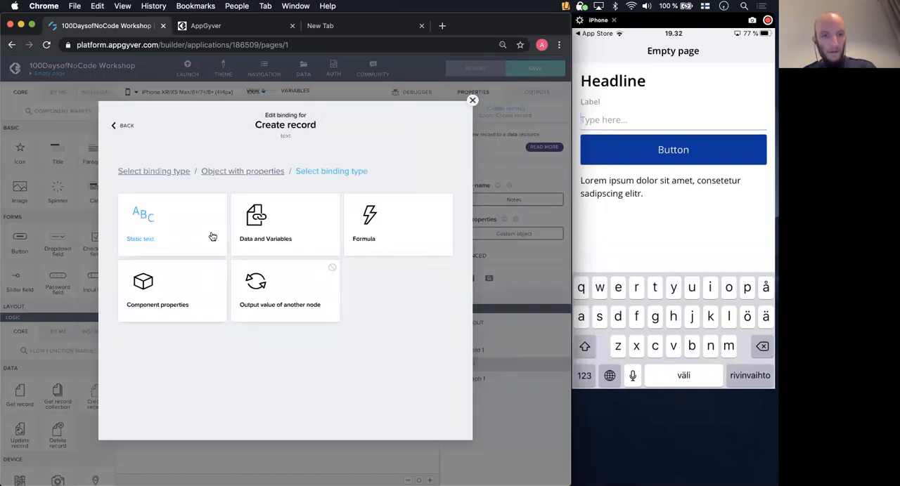
left_click(272, 232)
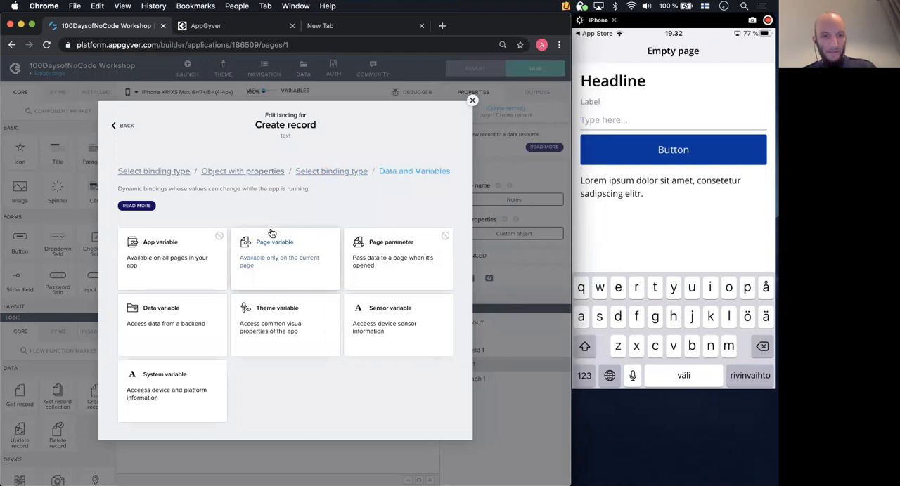
left_click(187, 306)
left_click(194, 268)
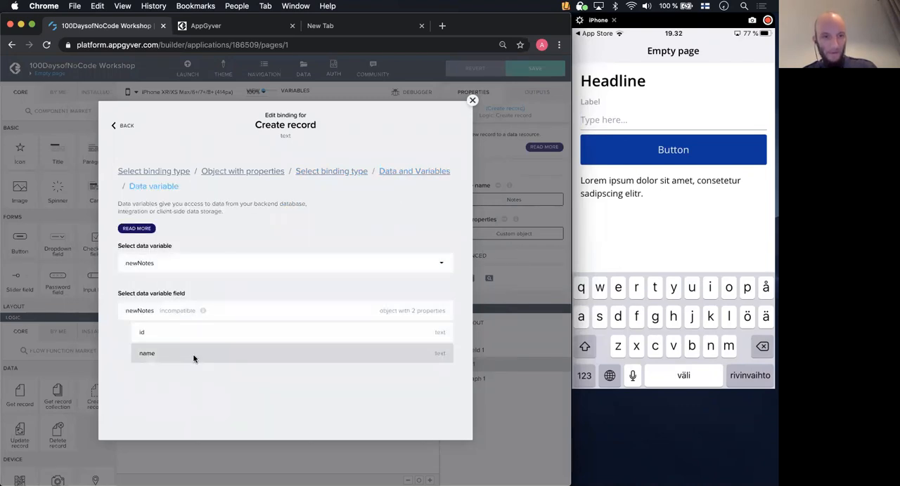
left_click(193, 355)
left_click(440, 347)
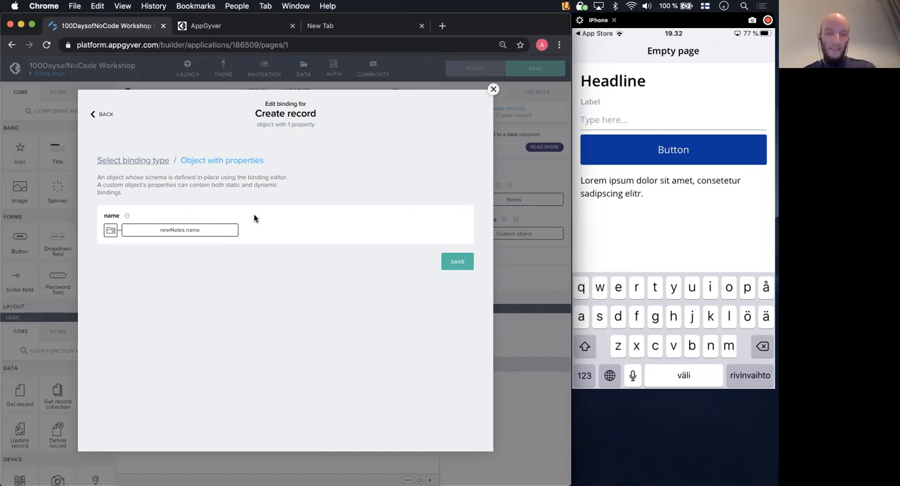
left_click(455, 263)
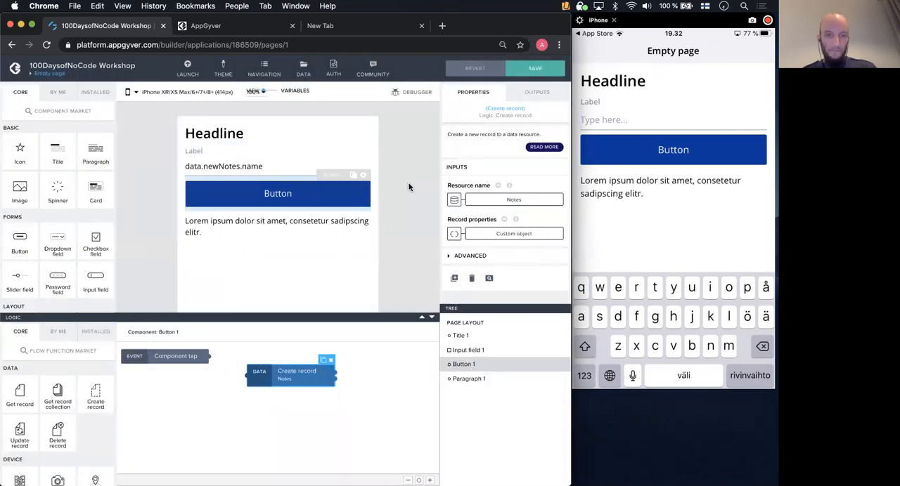
left_click(538, 64)
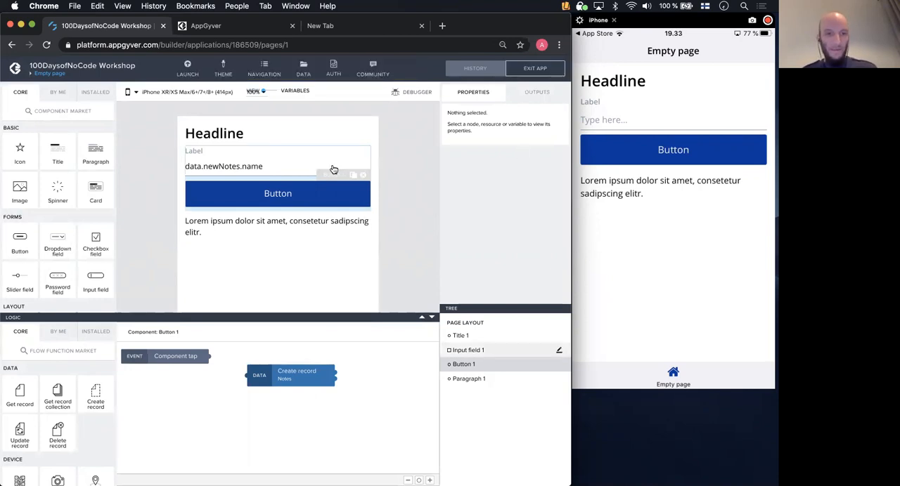
- Select the paragraph below the button and view the explanation of its Repeat with property
left_click(220, 223)
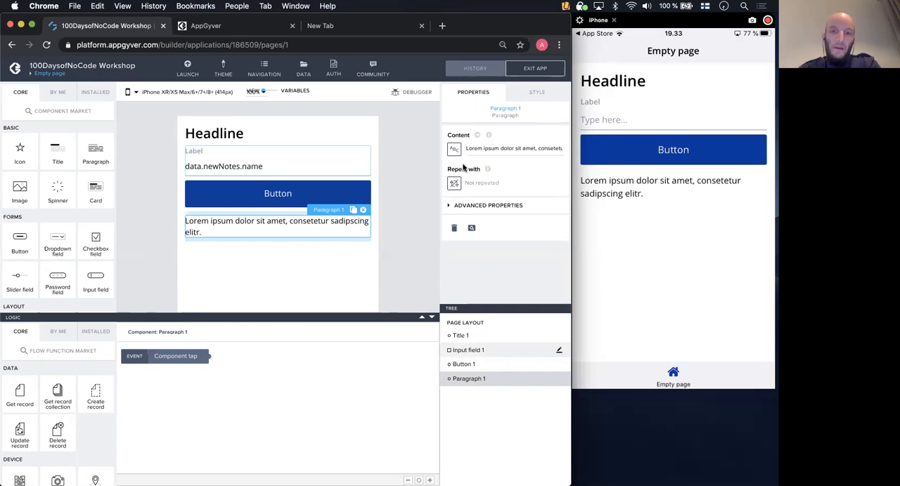
mouse_move(490, 173)
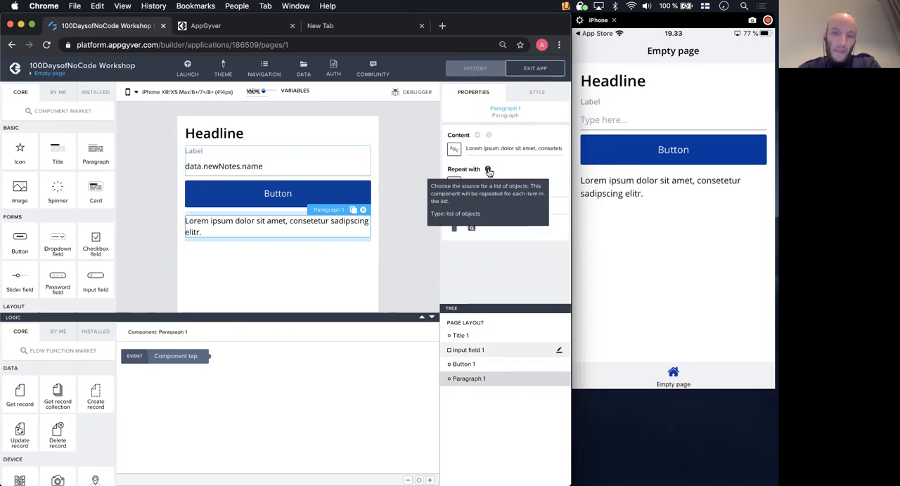
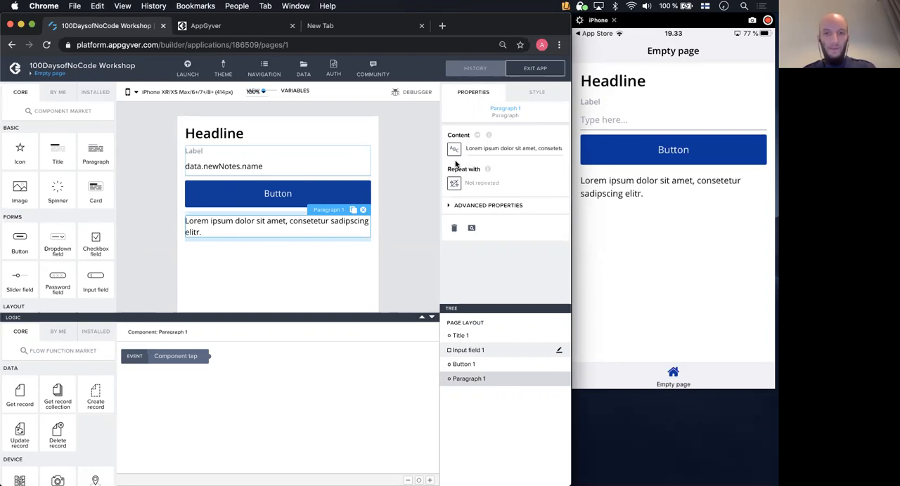
- Bind the Repeat with property of the paragraph below the button to the Notes data variable and save the app
left_click(454, 185)
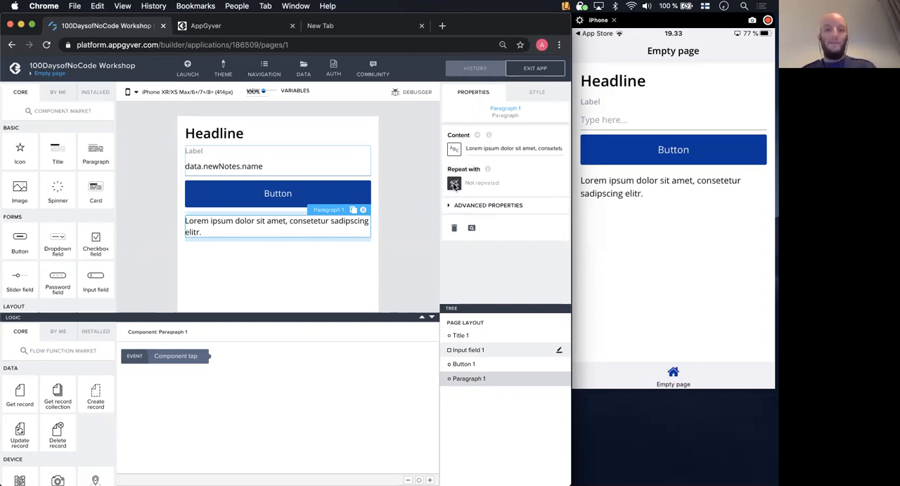
left_click(403, 202)
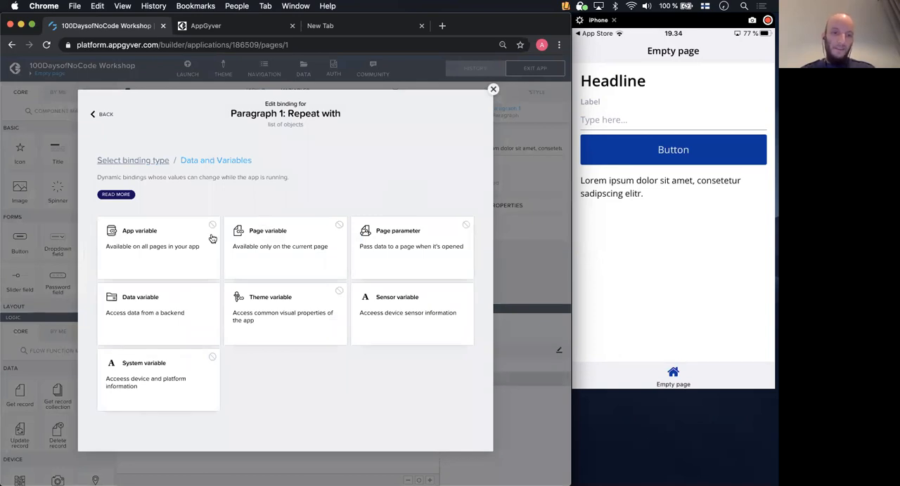
left_click(168, 307)
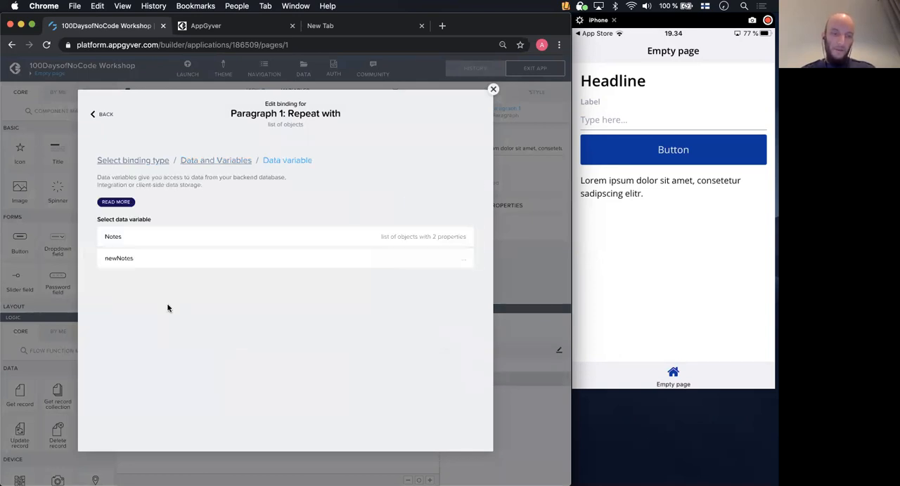
left_click(173, 241)
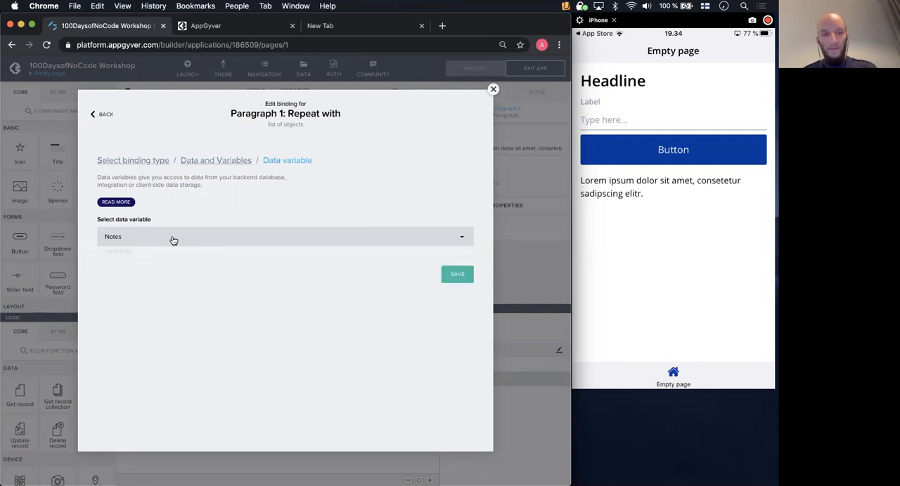
left_click(464, 275)
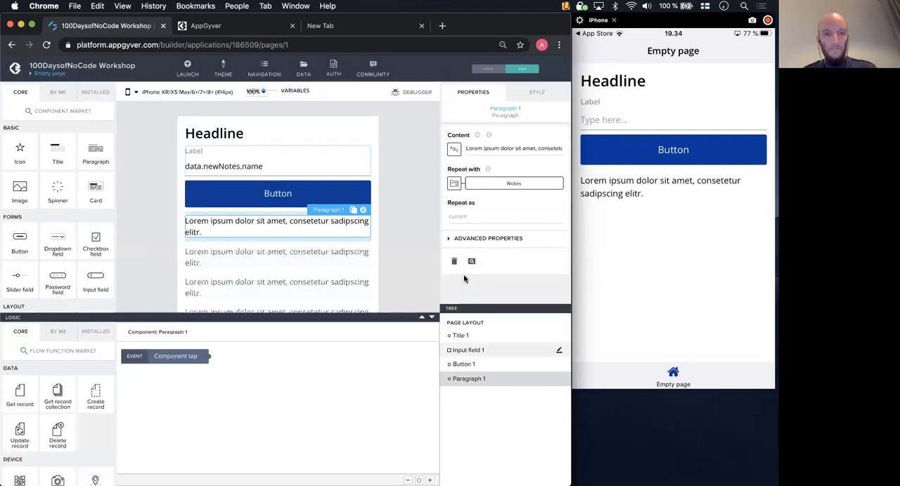
left_click(431, 317)
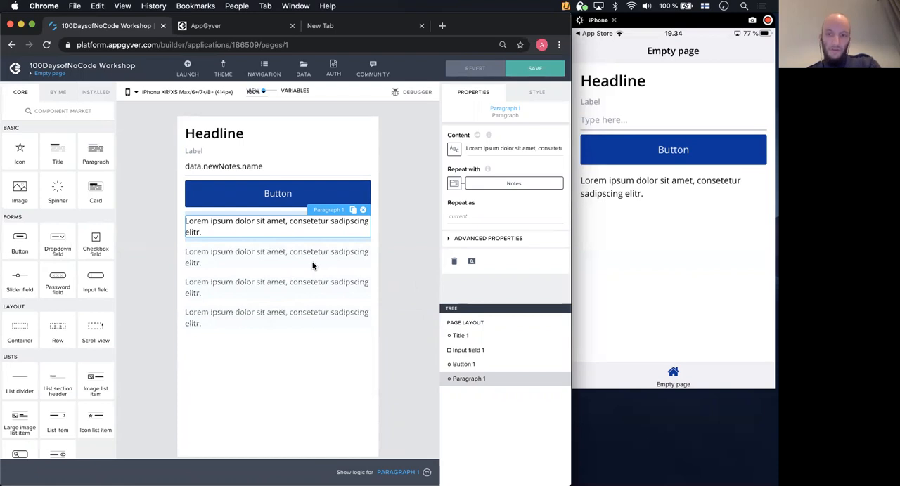
left_click(536, 72)
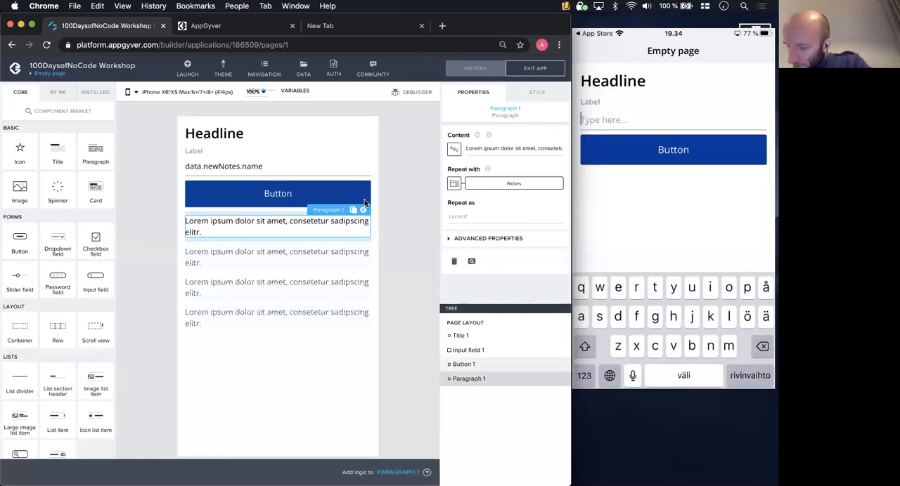
- Try to add a note named "test" through the input field and button of the phone preview
type("t")
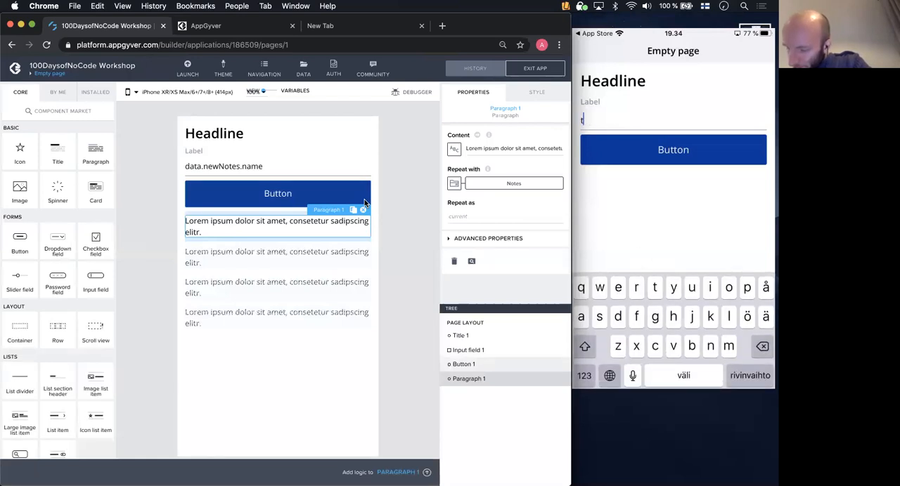
type("est")
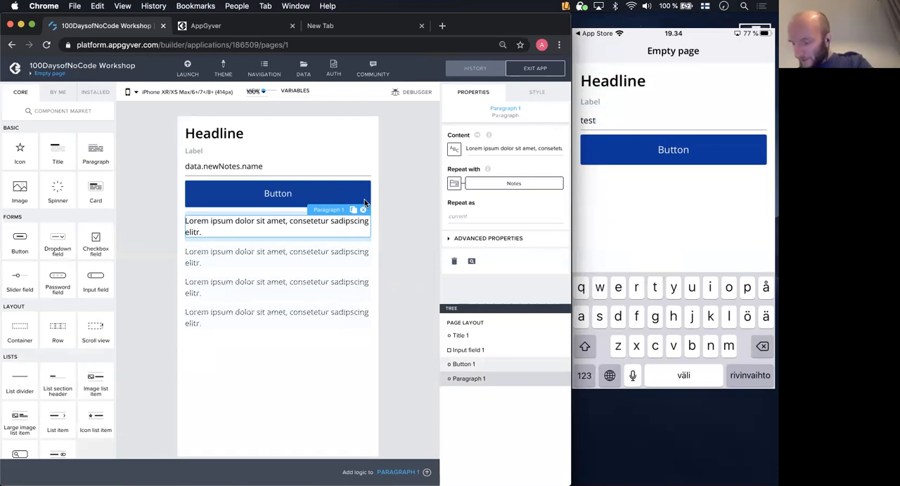
left_click(672, 150)
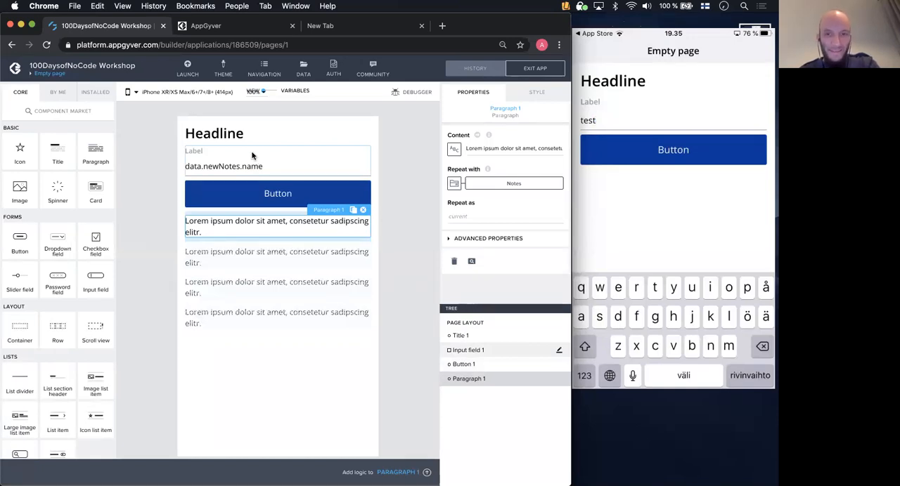
- Connect the button's Component tap event to its Create record function and save the app
left_click(281, 195)
left_click(427, 472)
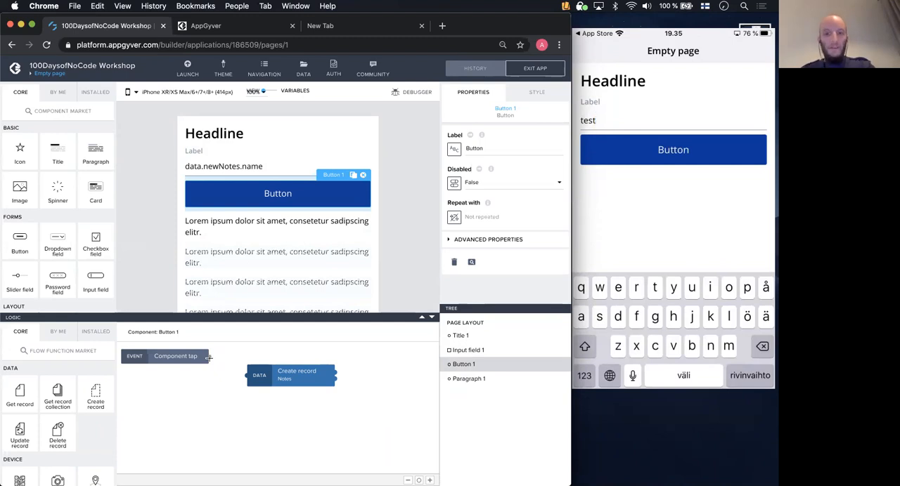
left_click_drag(208, 357, 250, 376)
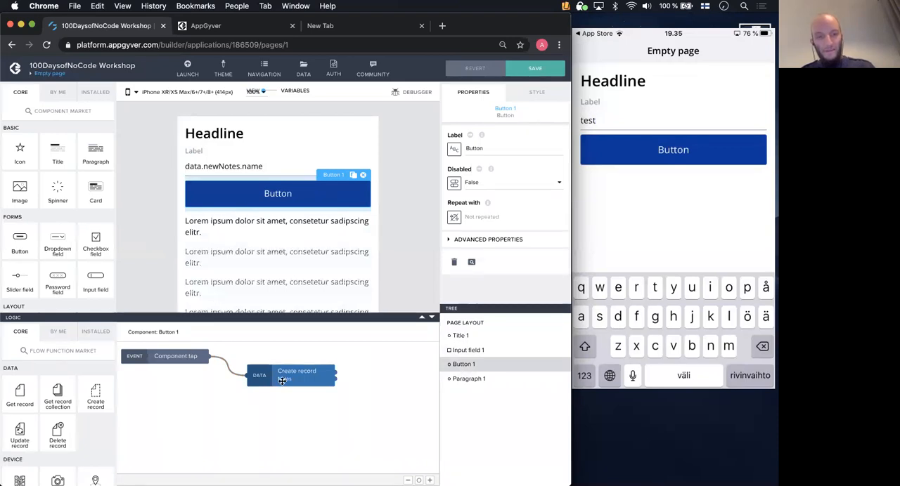
left_click(528, 65)
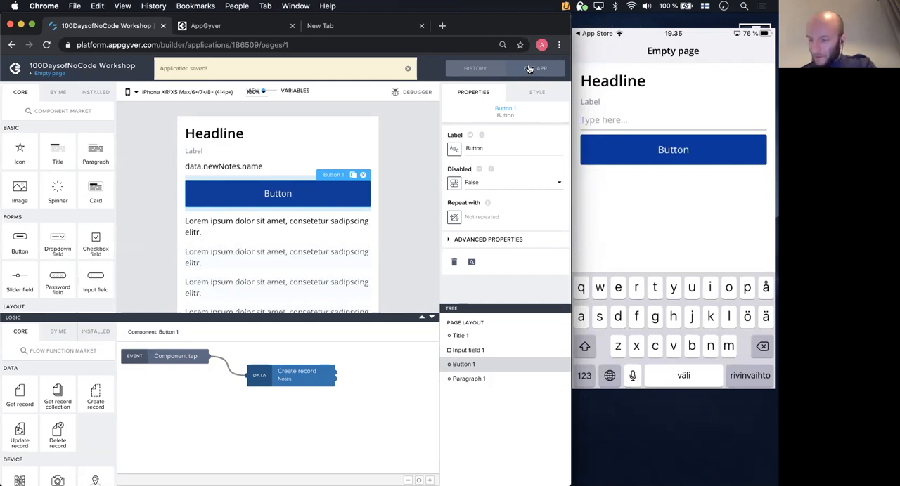
- Add two notes, "test" and "another", through the input field and button of the phone preview
type("test")
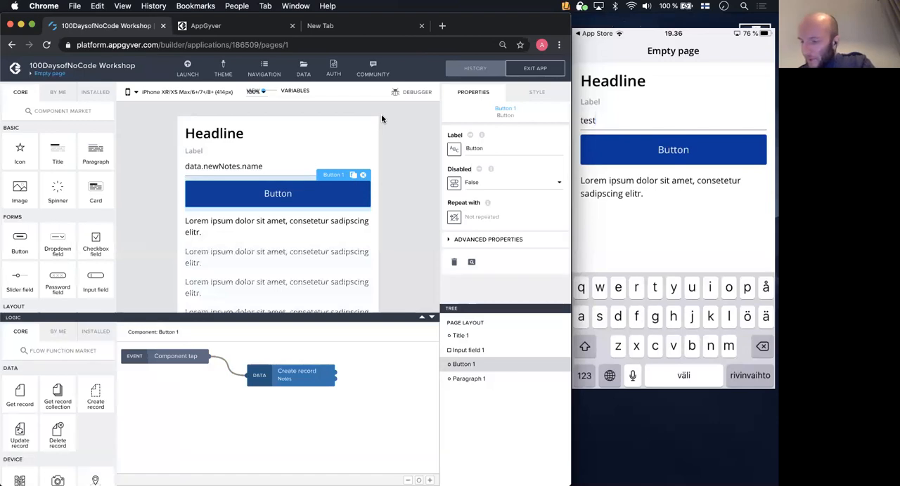
key("BackSpace")
key("BackSpace")
key("BackSpace")
key("BackSpace")
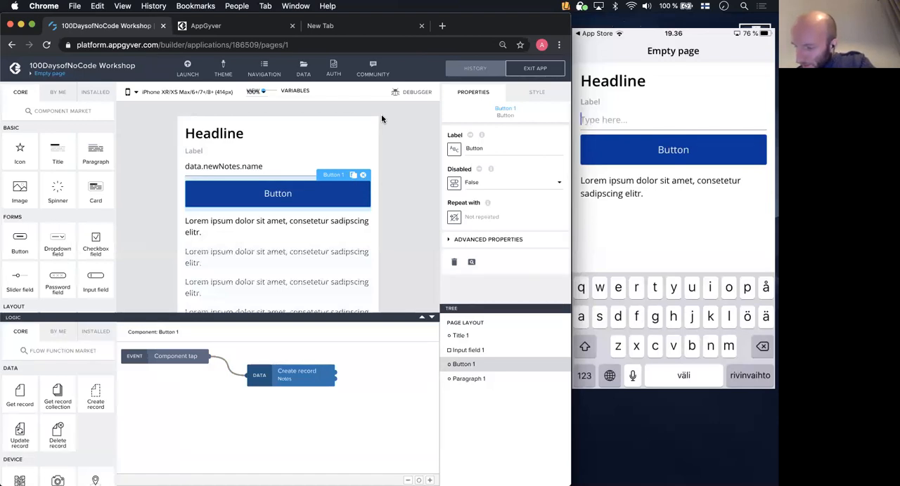
type("a")
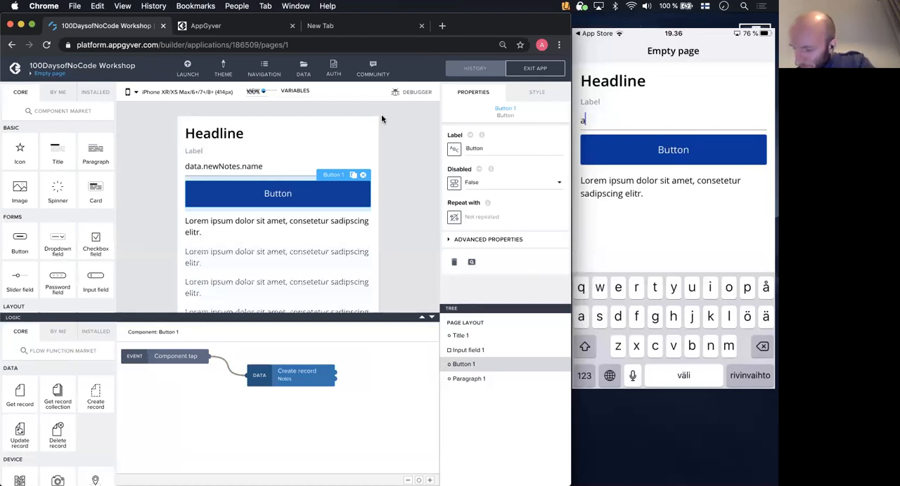
type("nother")
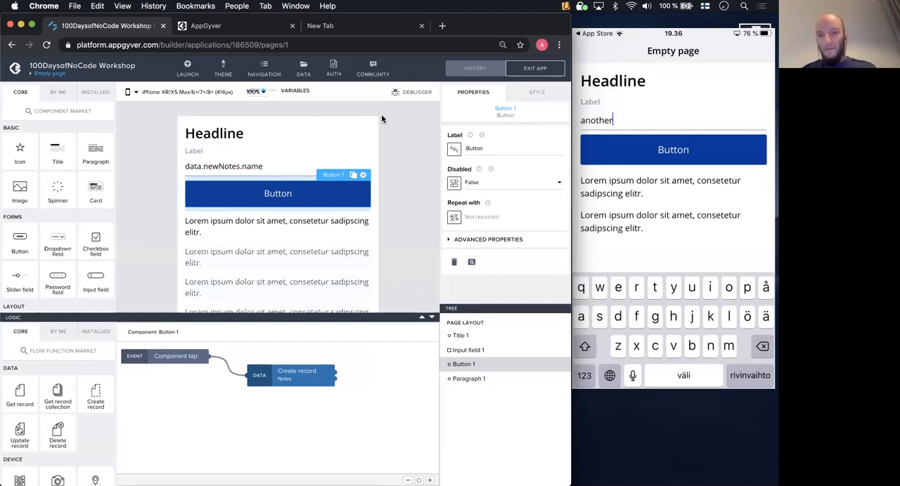
- Bind the paragraph's content to the repeated data item's current.name property, keeping the preview value Lorem ipsum, and save the app
left_click(431, 320)
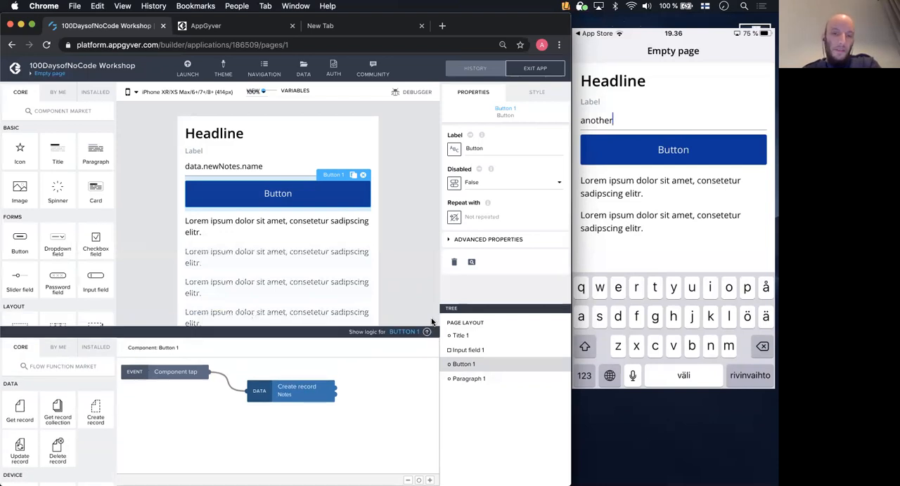
left_click(269, 222)
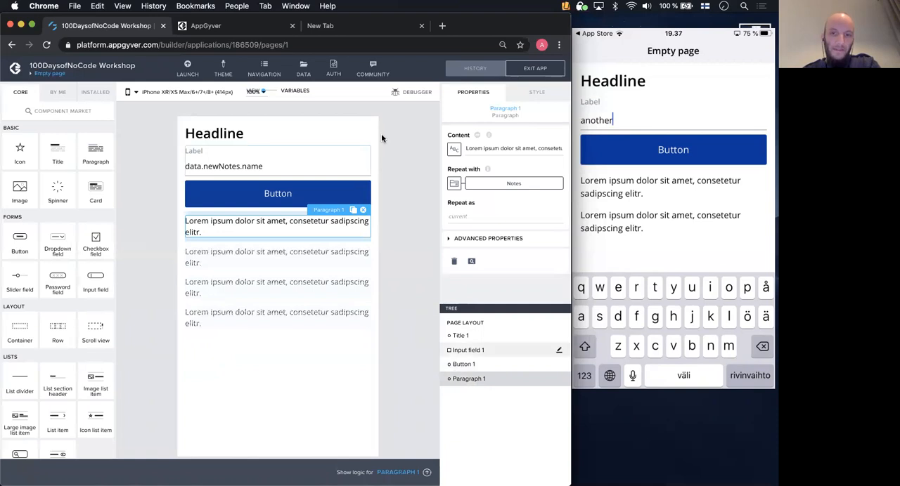
left_click(454, 151)
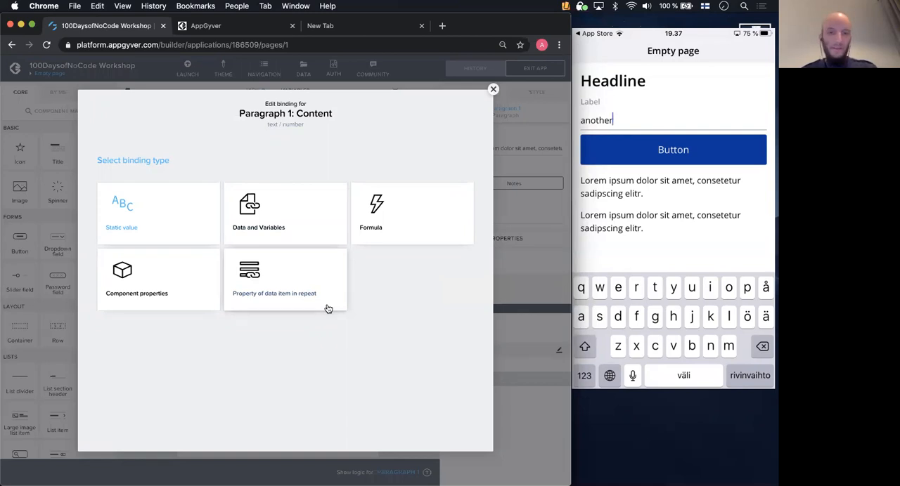
left_click(305, 289)
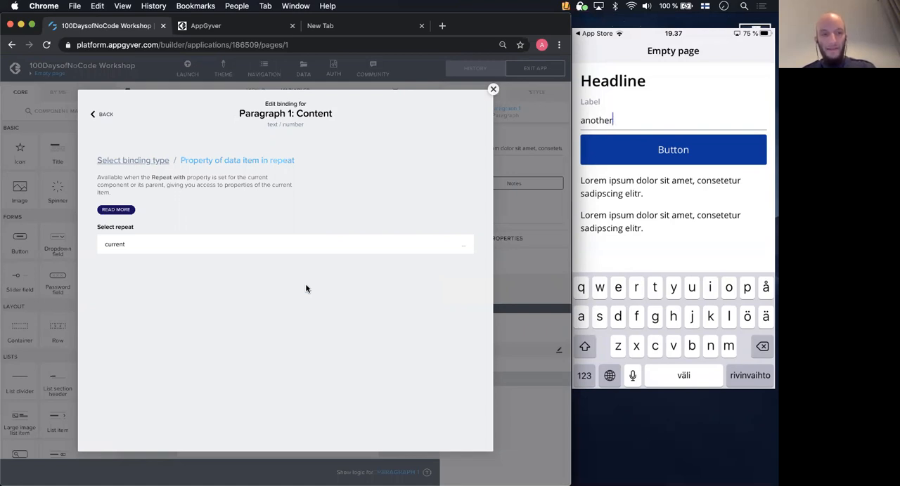
left_click(291, 244)
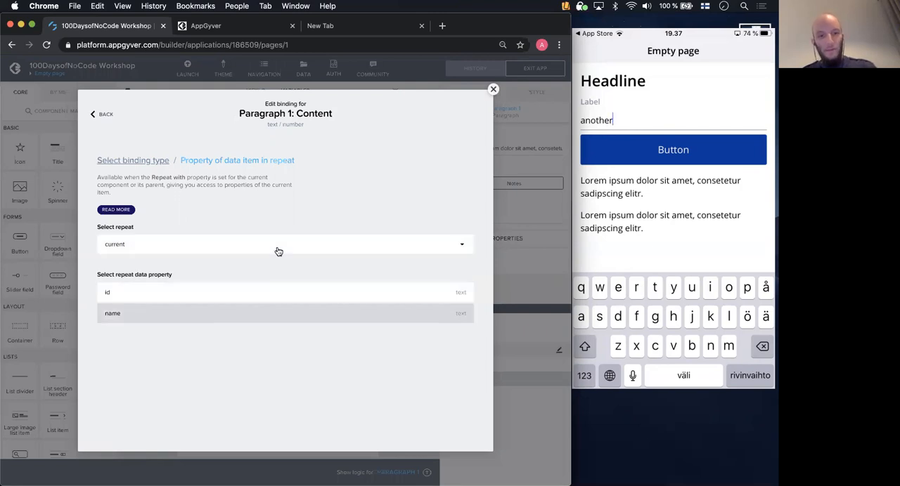
left_click(183, 316)
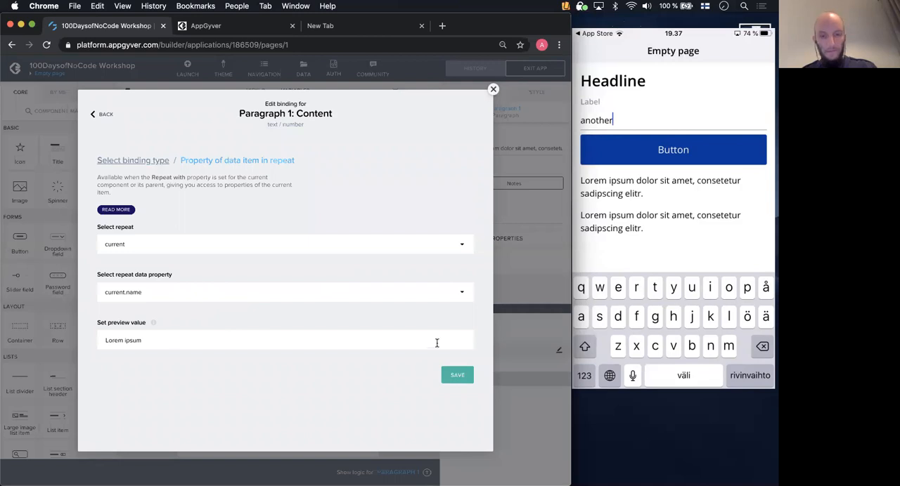
left_click(459, 374)
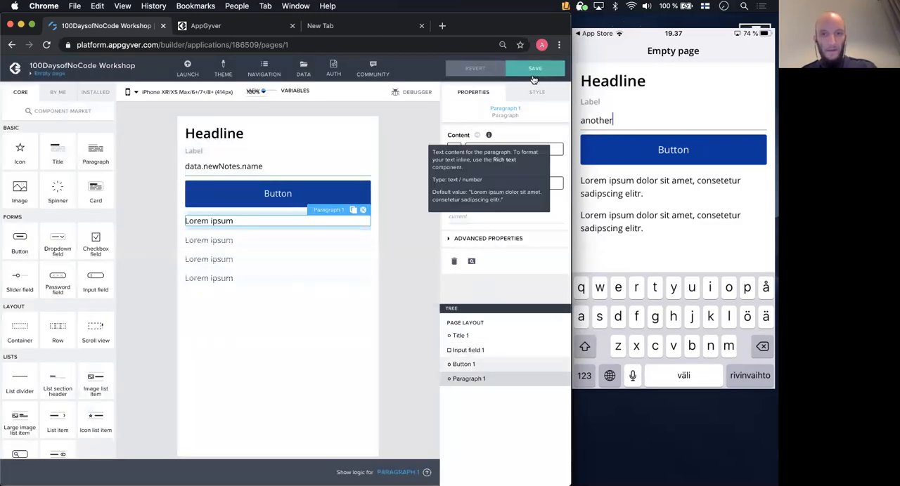
left_click(533, 69)
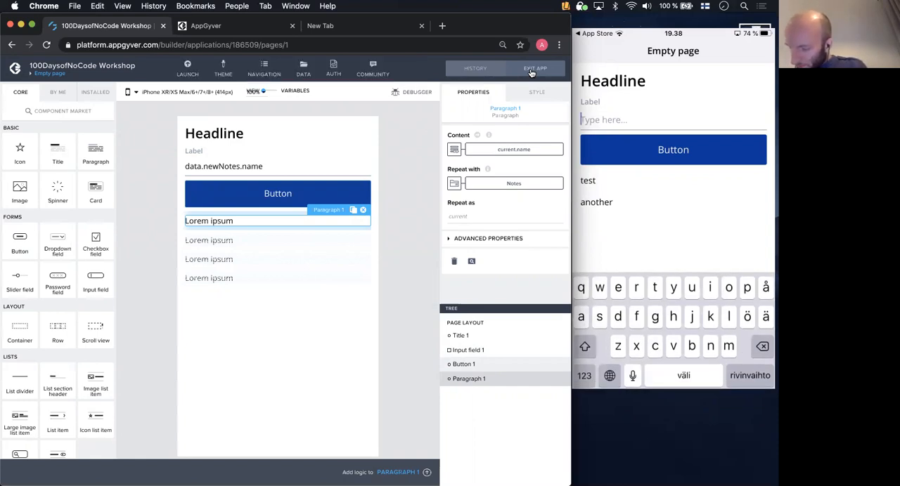
- Add a third note named "test1" in the phone preview
type("test1")
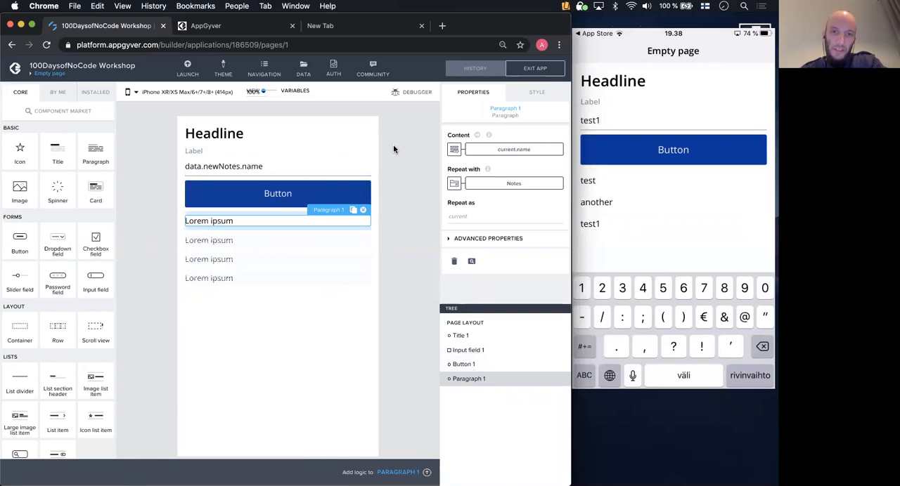
- Open the logic canvas of the Notes data variable and enlarge it to show its whole flow
left_click(267, 94)
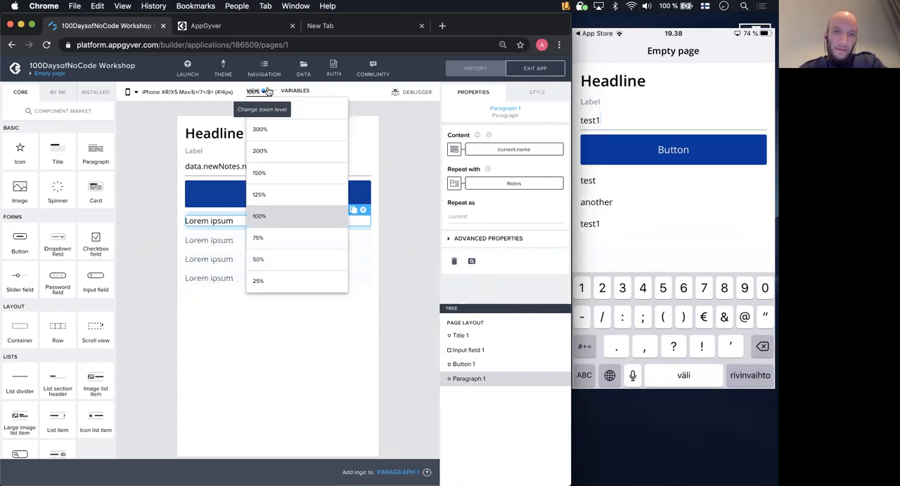
left_click(270, 92)
left_click(37, 170)
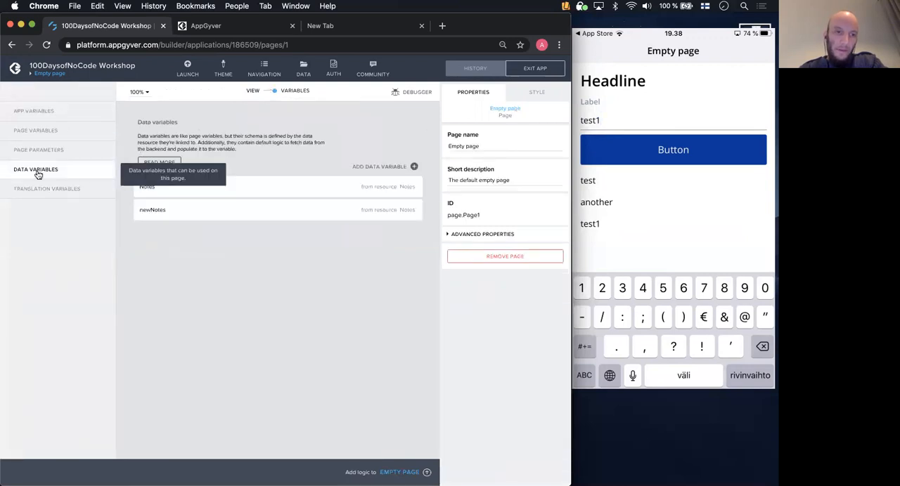
left_click(216, 189)
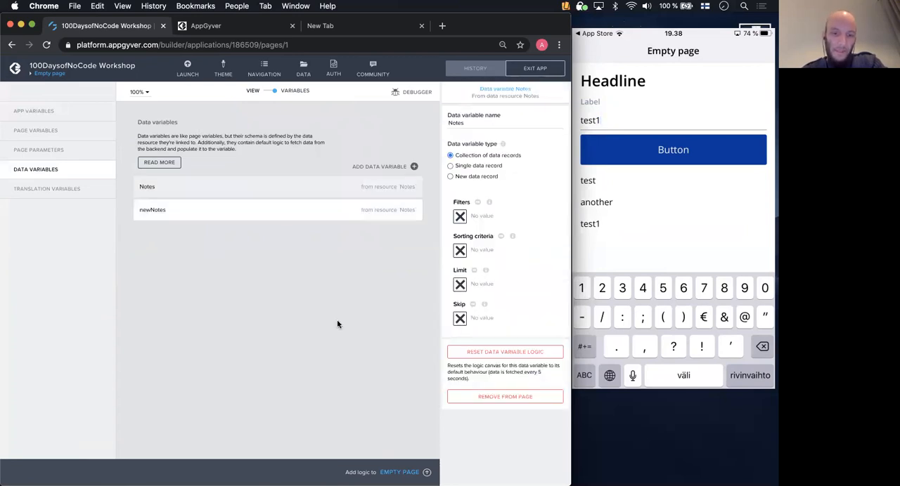
left_click(426, 472)
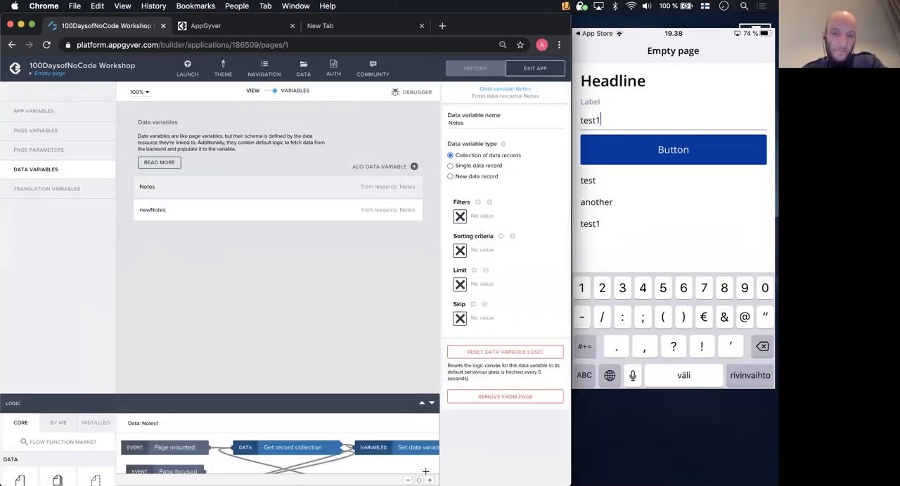
left_click_drag(318, 314, 311, 203)
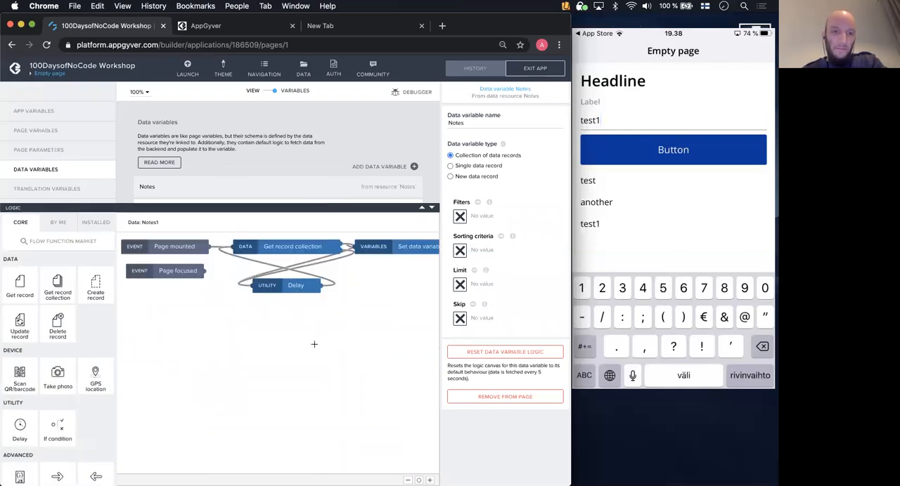
- Examine the properties of the Get record collection and Set data variable functions in the Notes variable's logic
scroll(314, 344, "right", 3)
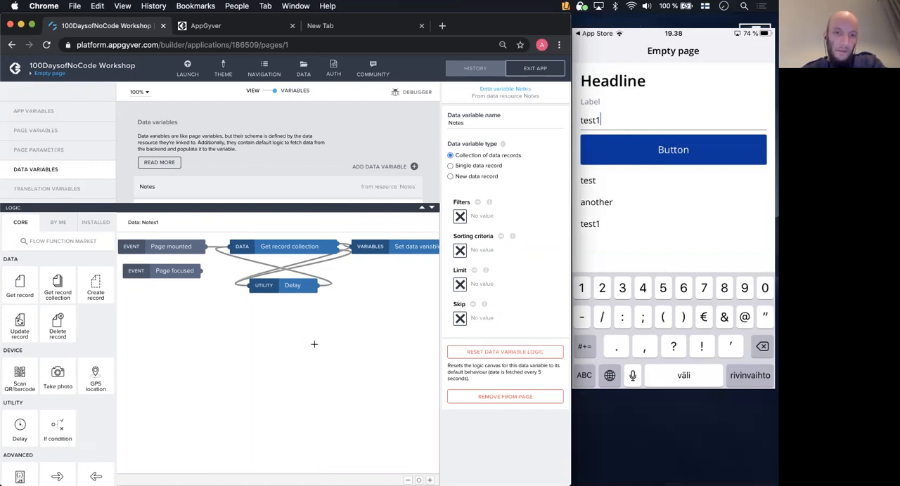
scroll(314, 344, "right", 1)
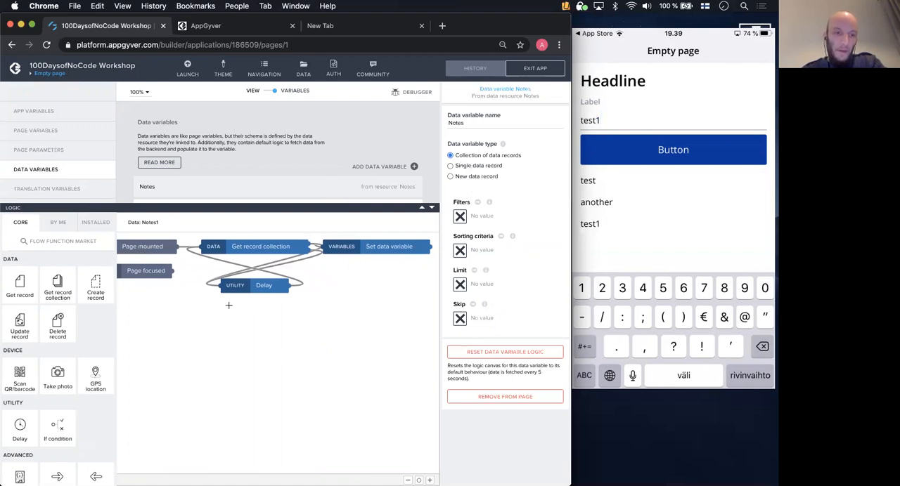
left_click(251, 248)
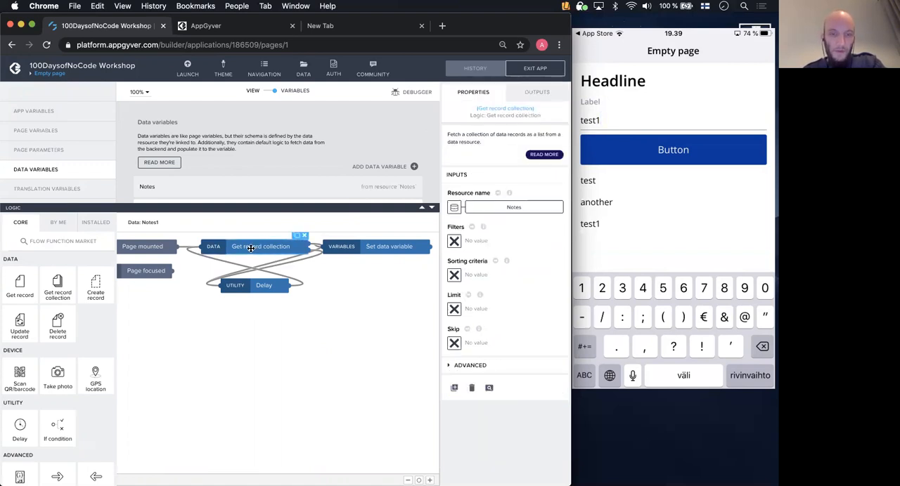
left_click(380, 248)
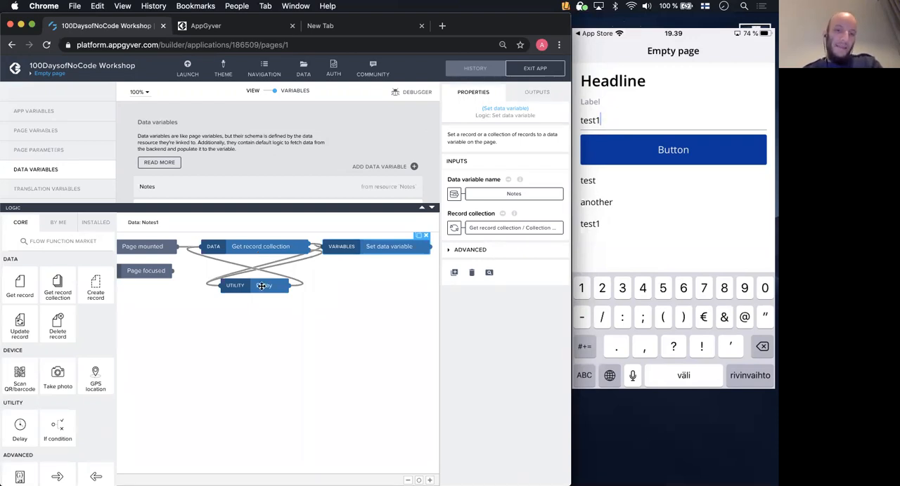
- Examine the properties of the Delay function and recheck those of Get record collection in the Notes variable's logic flow
left_click(261, 286)
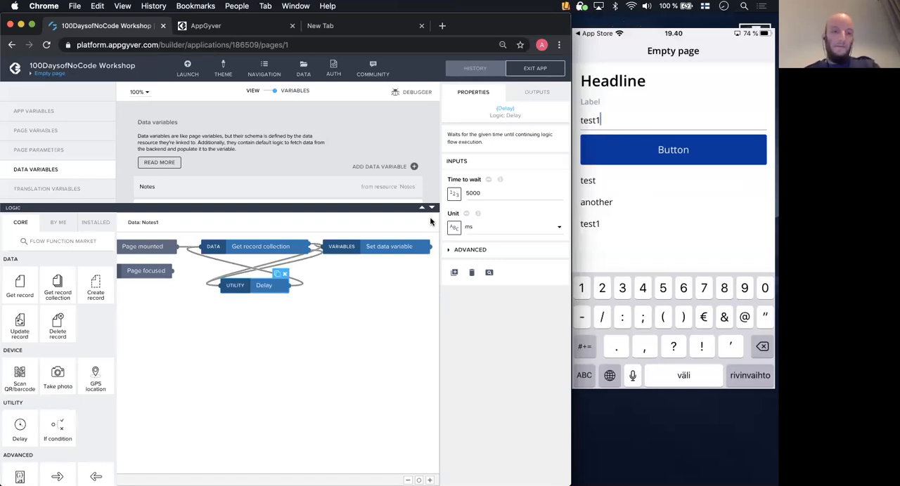
left_click(262, 248)
left_click_drag(262, 247, 276, 248)
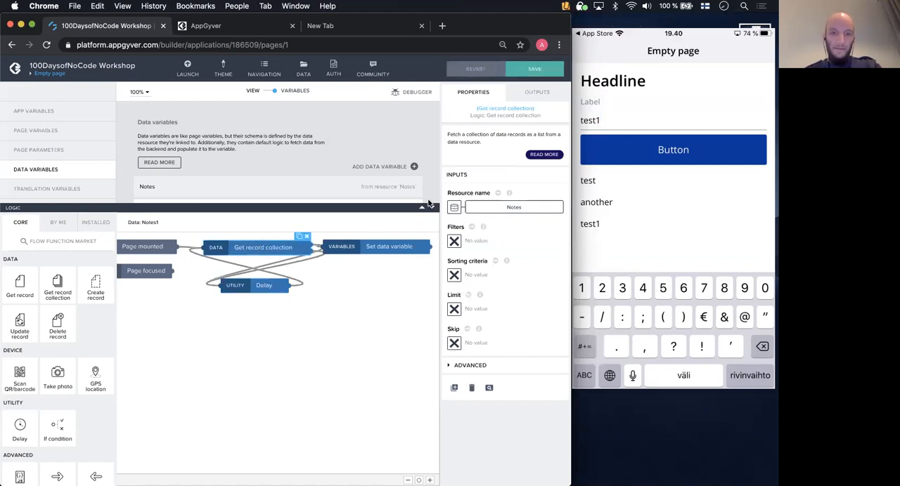
- Close the logic canvas of the Notes data variable and save the app
left_click(431, 208)
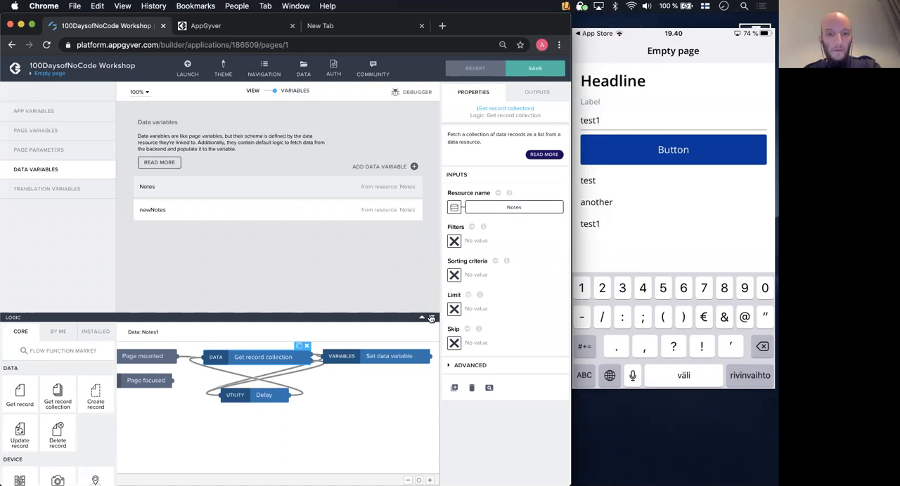
left_click(434, 318)
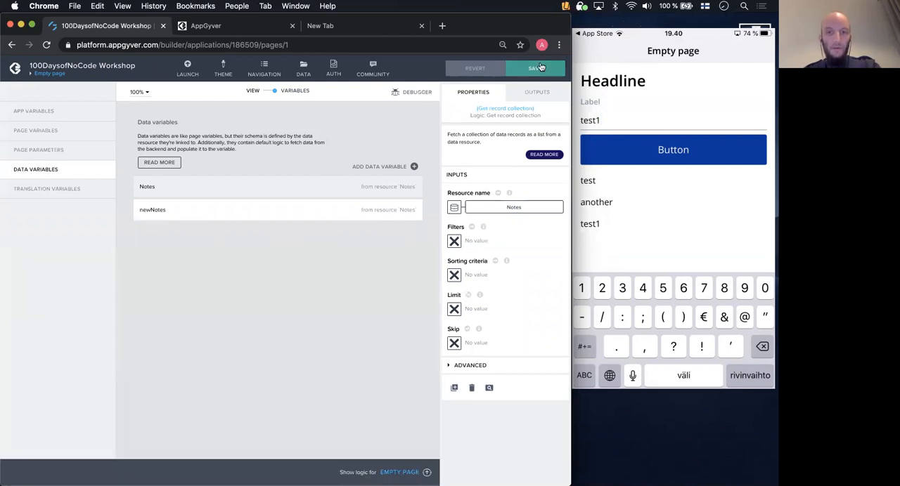
left_click(535, 70)
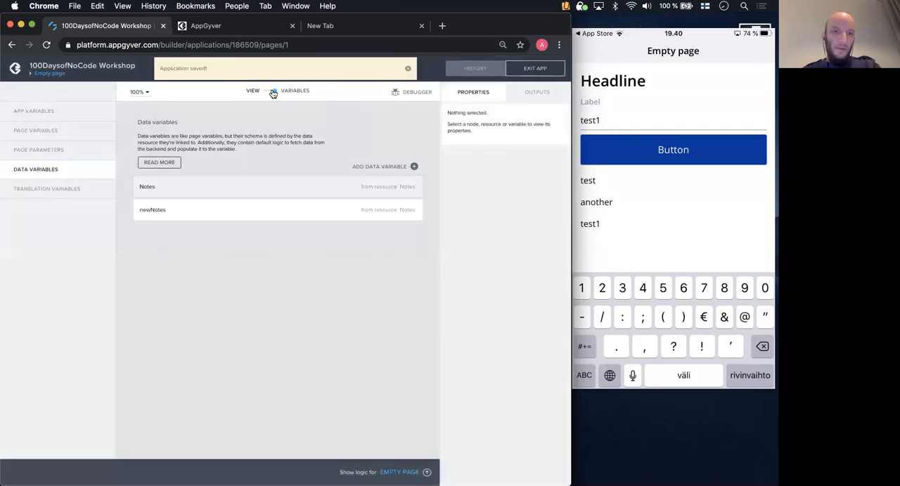
left_click(408, 68)
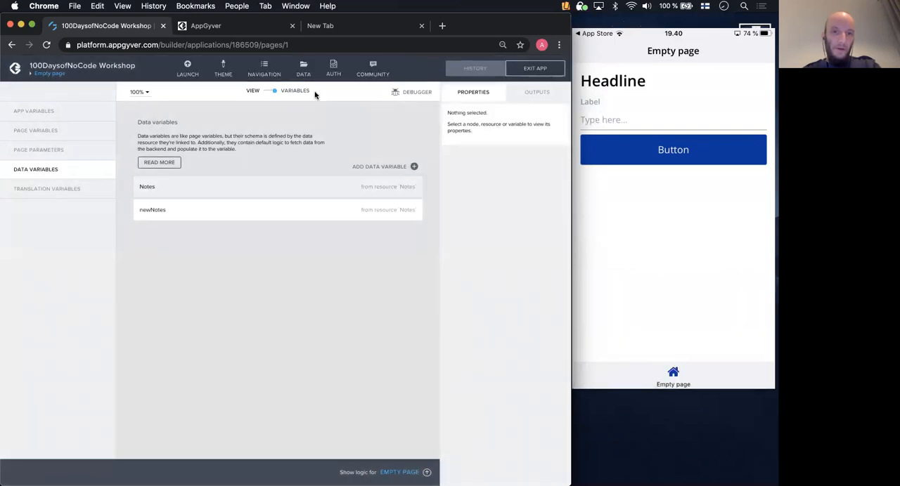
- Return to the page view, add a list divider below the repeated paragraph, and save the app
left_click(273, 92)
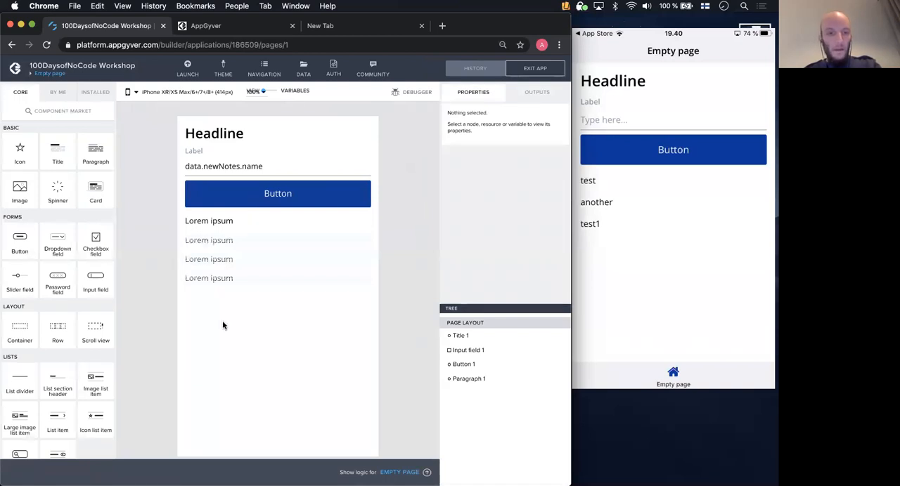
scroll(76, 340, "down", 1)
scroll(77, 341, "down", 1)
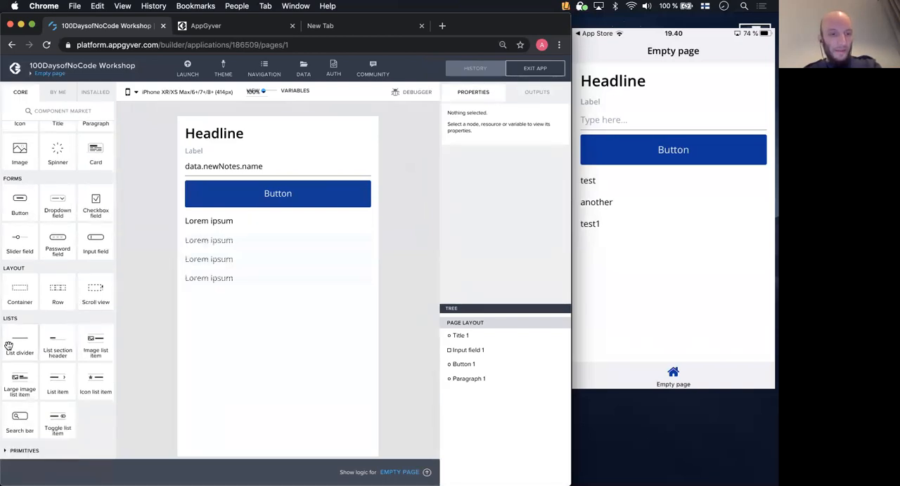
left_click_drag(21, 339, 272, 311)
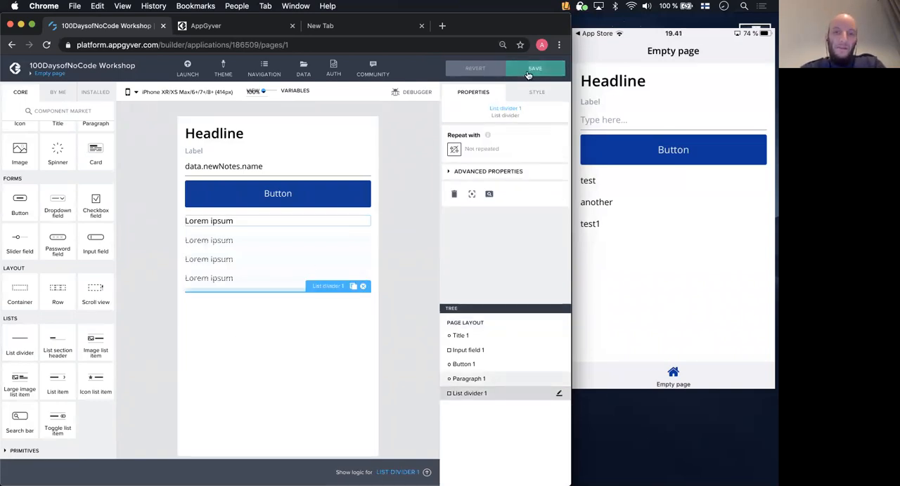
left_click(528, 72)
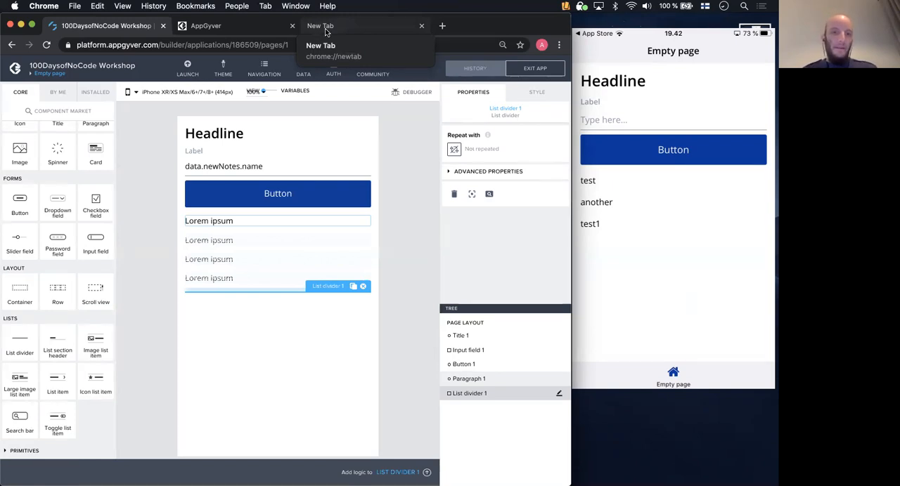
- Open the REST Countries website, restcountries.eu, in the empty browser tab
left_click(333, 31)
type("restcountries.eu")
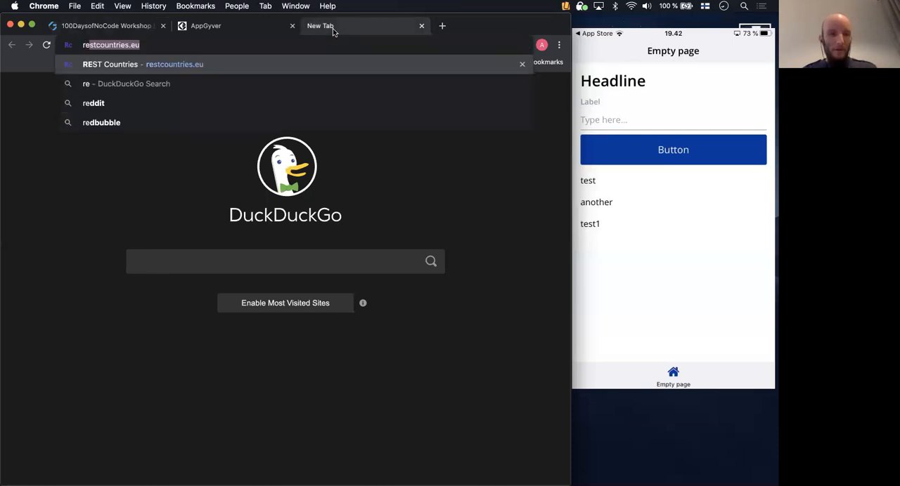
key("Return")
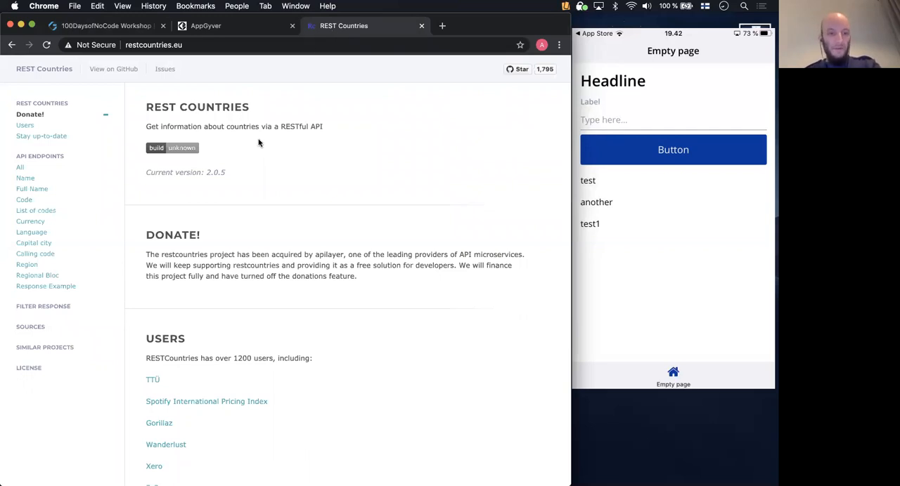
scroll(258, 143, "down", 1)
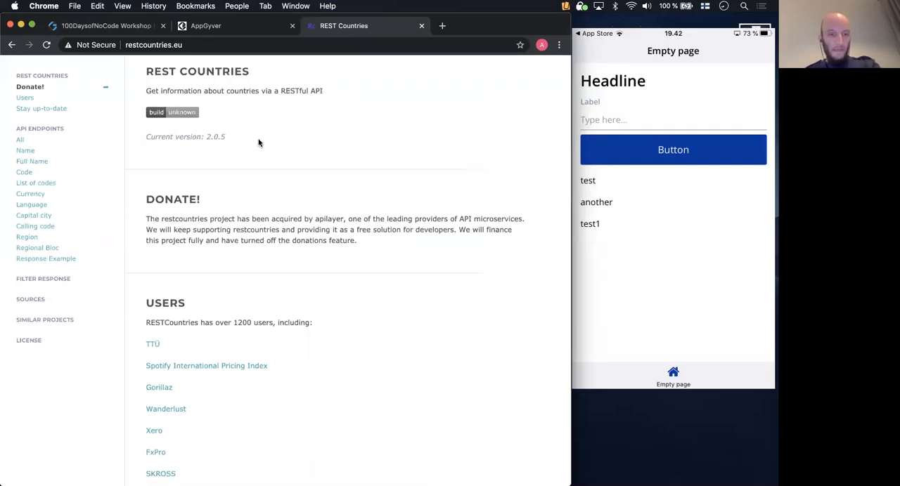
scroll(252, 135, "up", 1)
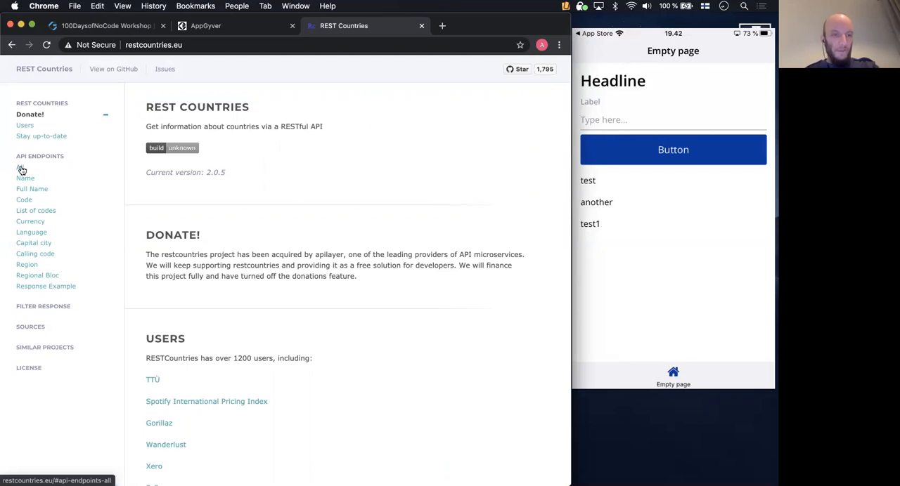
left_click(21, 170)
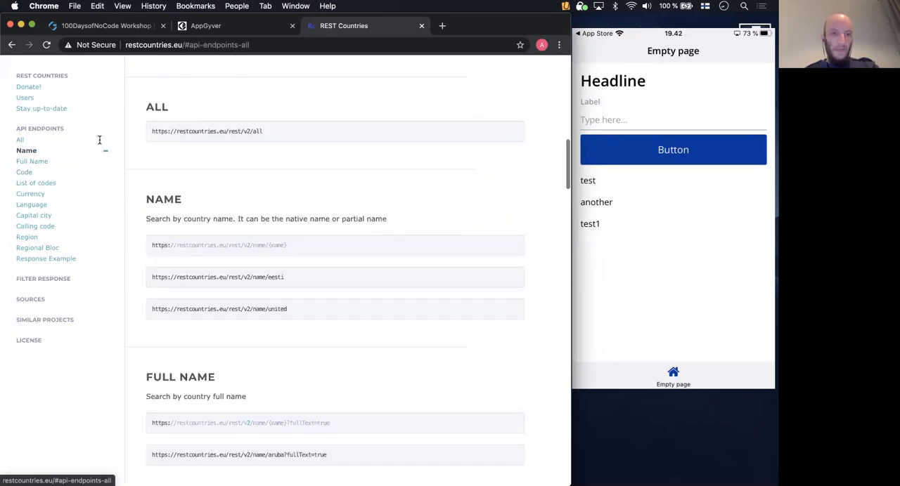
triple_click(244, 130)
key("super+c")
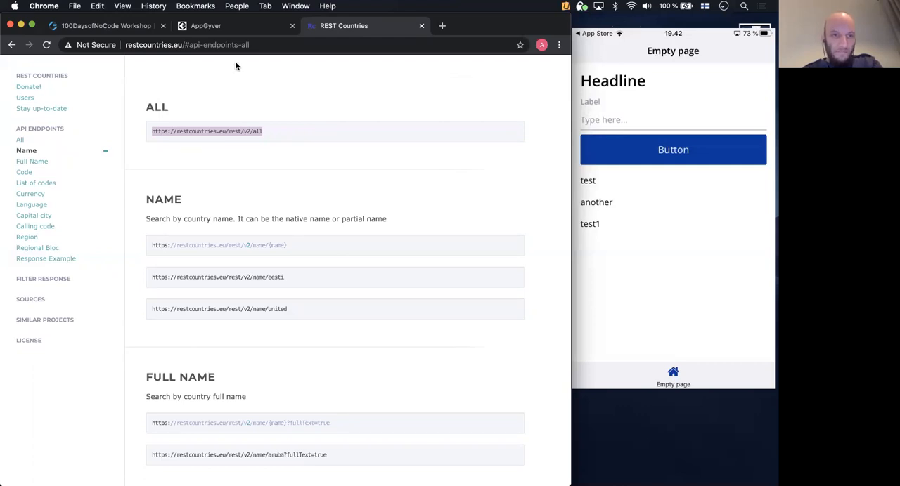
- Switch to the AppGyver builder and add a REST API direct integration resource with ID RESTCountries and short description "list of countries in the world"
left_click(113, 28)
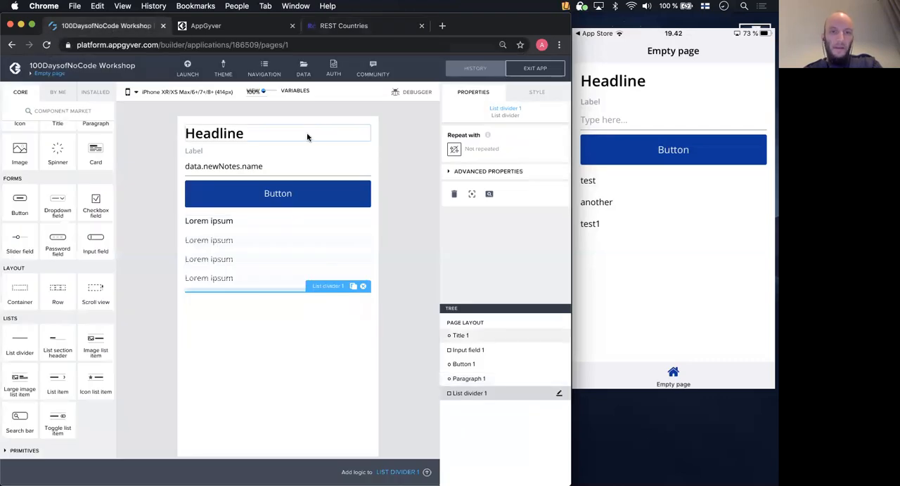
left_click(303, 68)
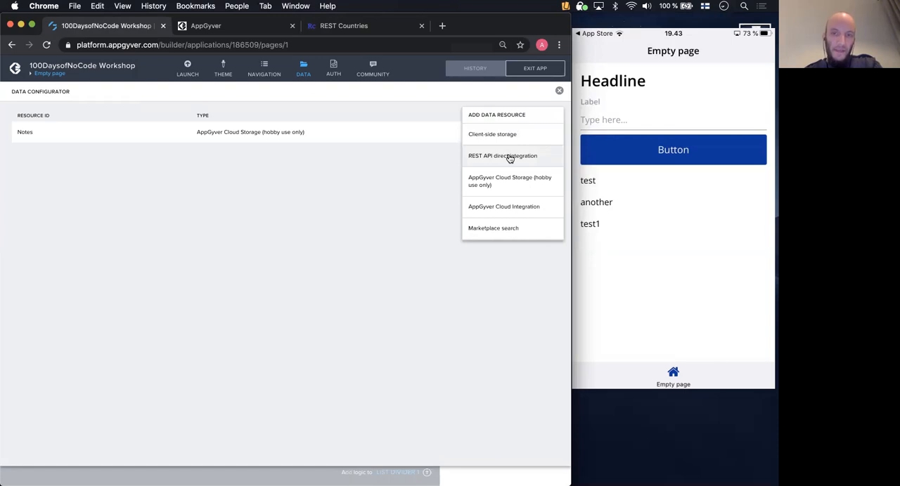
left_click(509, 157)
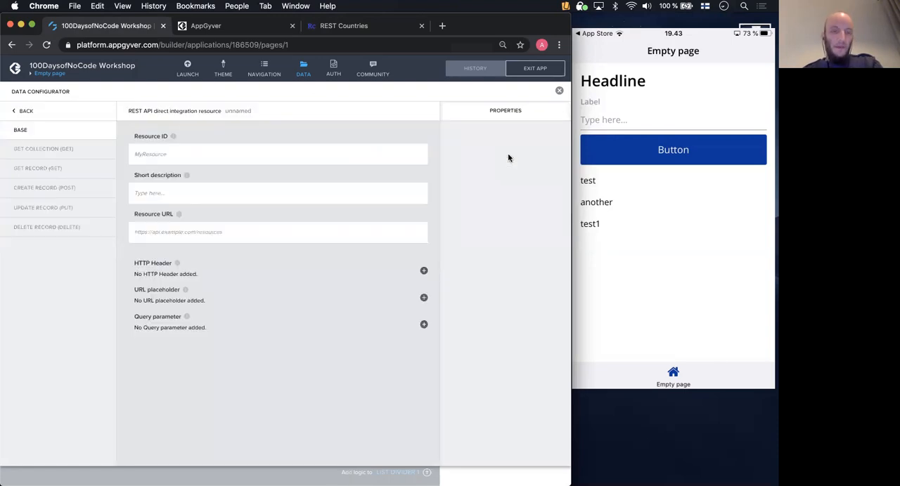
left_click(240, 151)
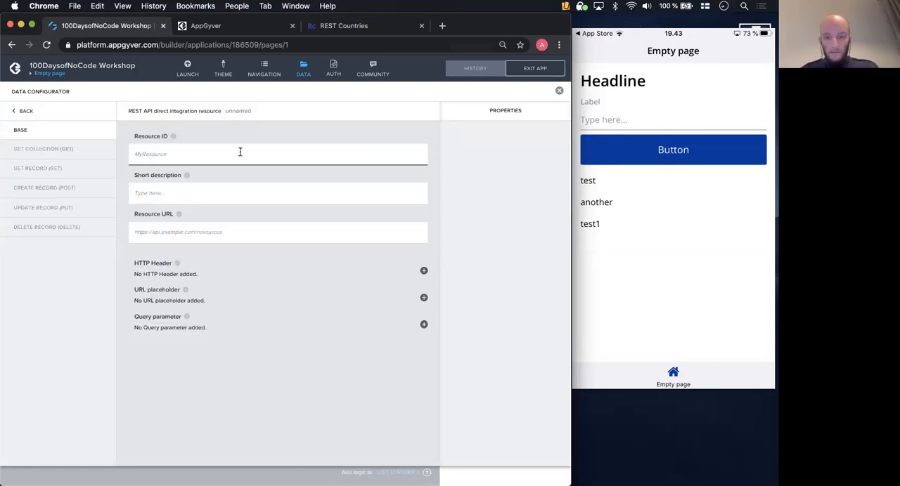
type("REST")
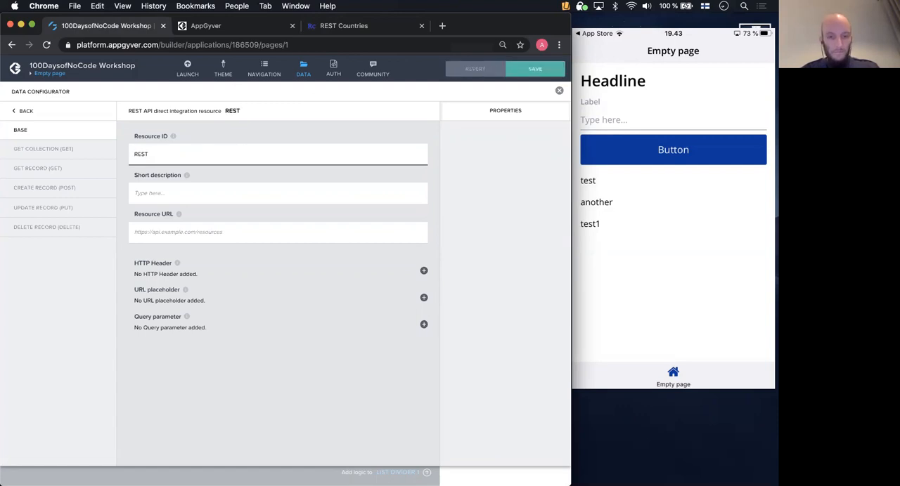
type("Countries")
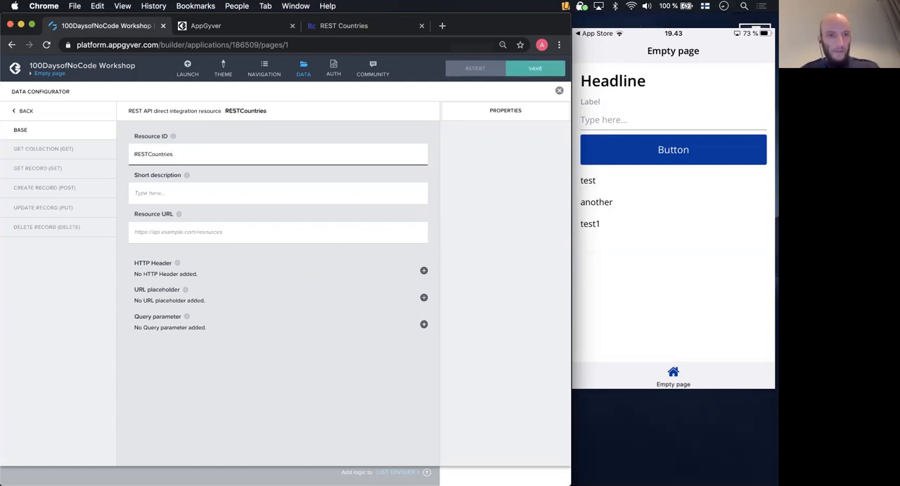
left_click(181, 196)
type("list of countries in the world")
left_click(154, 233)
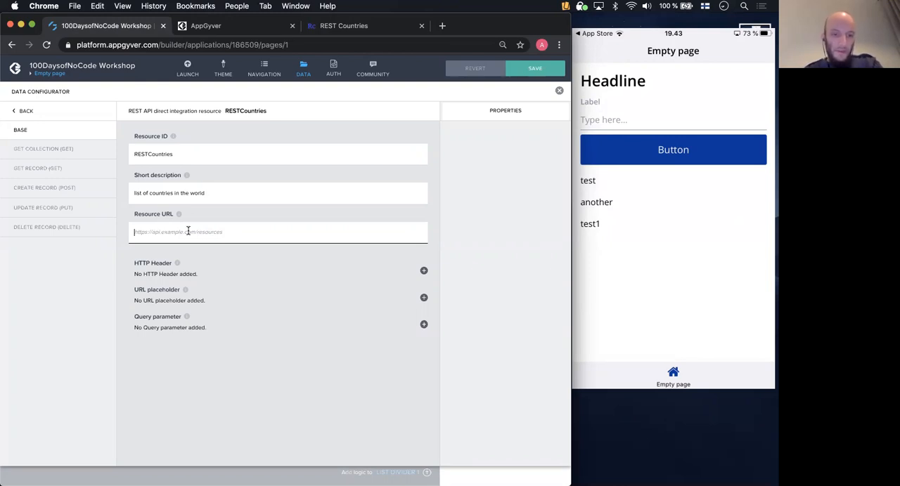
key("super+v")
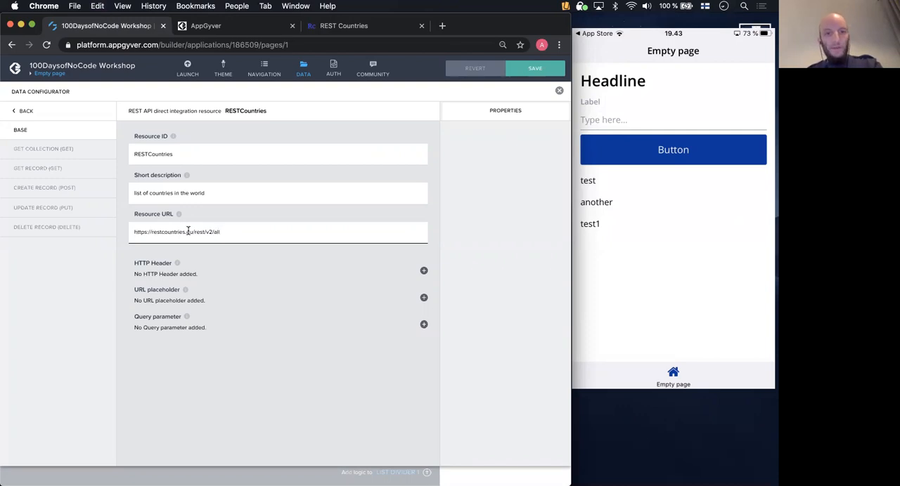
left_click(314, 294)
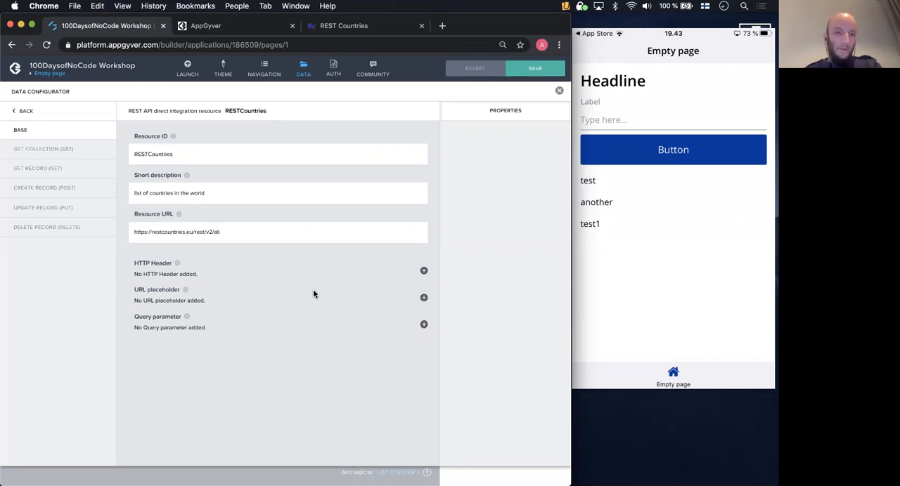
key("BackSpace")
key("BackSpace")
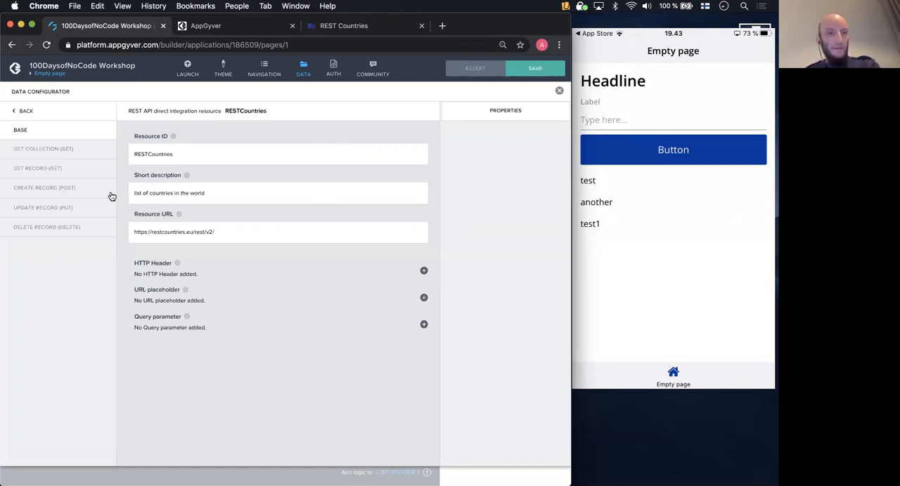
- Set the relative path of the resource's Get collection method to "all"
left_click(66, 151)
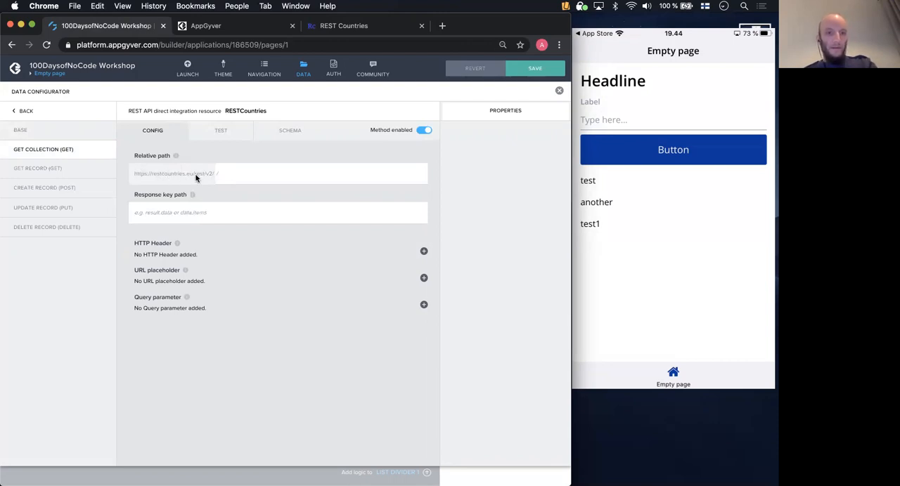
left_click(232, 174)
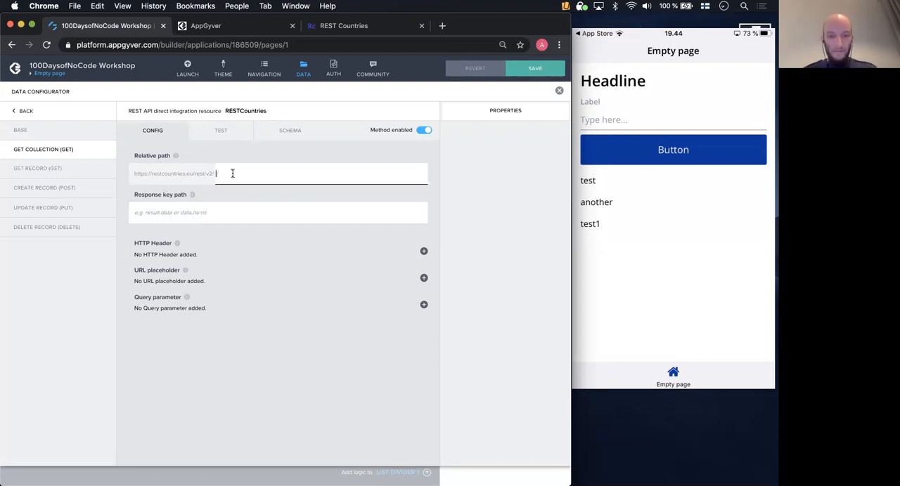
type("all")
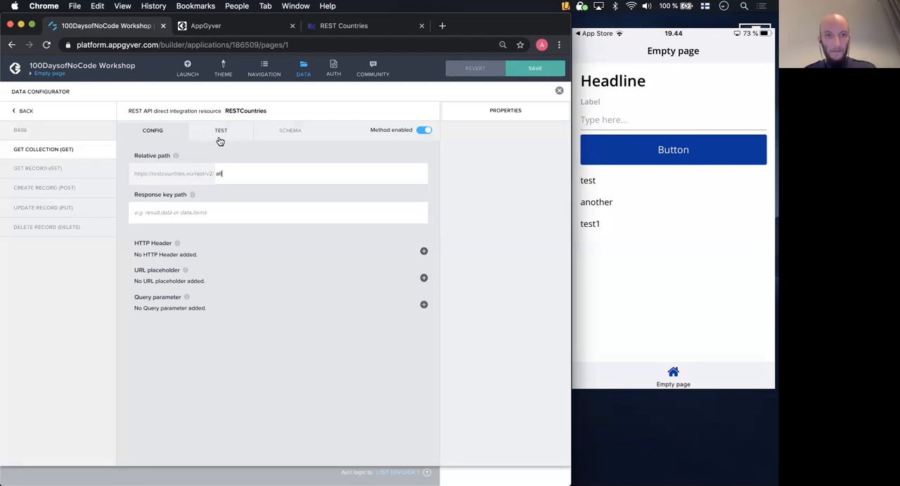
- Run a test of the Get collection call and look through the country records in the API response
left_click(218, 140)
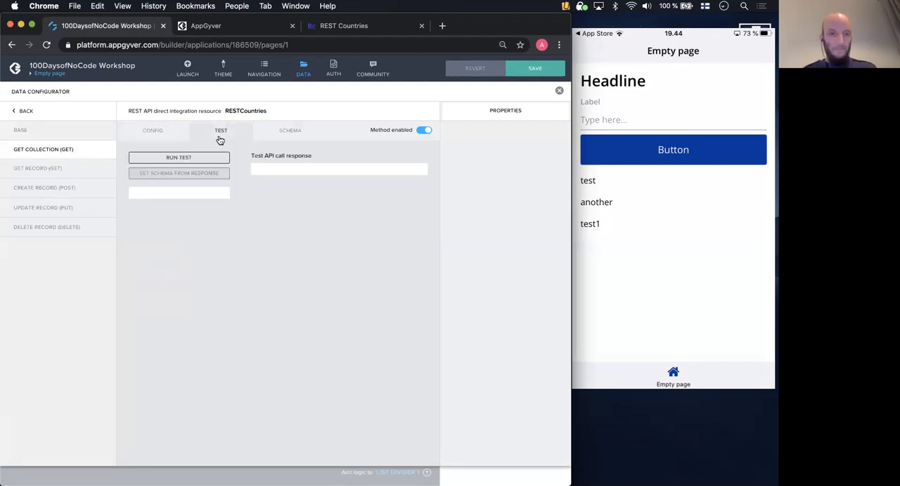
left_click(185, 159)
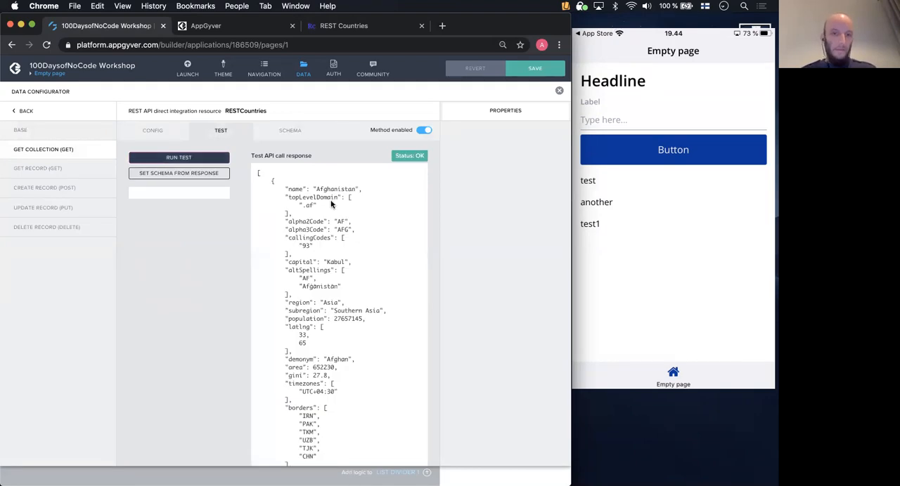
scroll(330, 202, "down", 2)
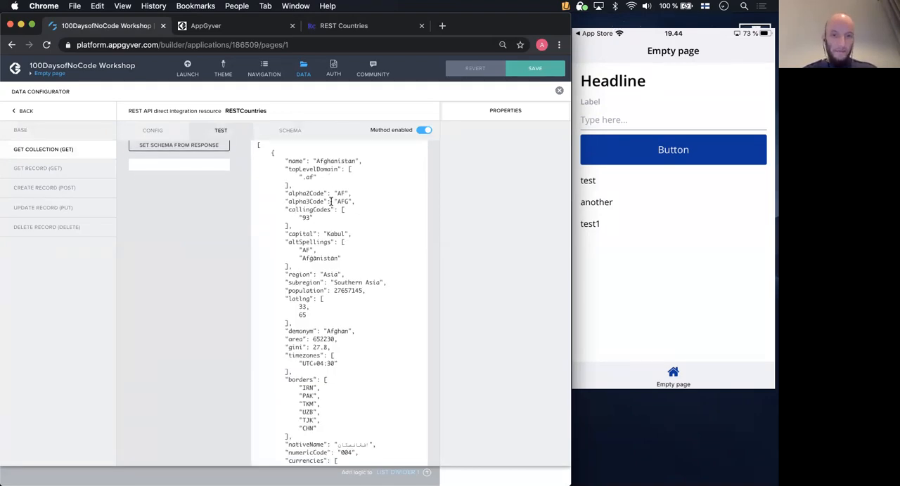
scroll(366, 211, "down", 15)
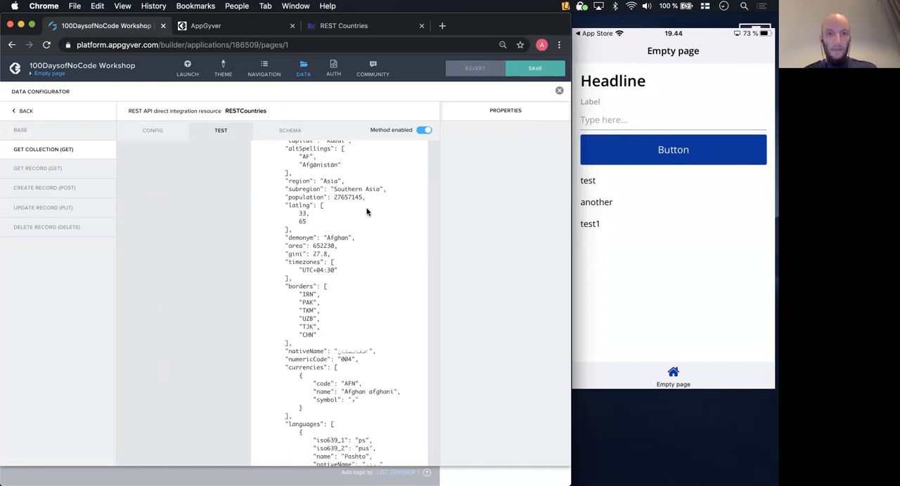
scroll(366, 212, "down", 3)
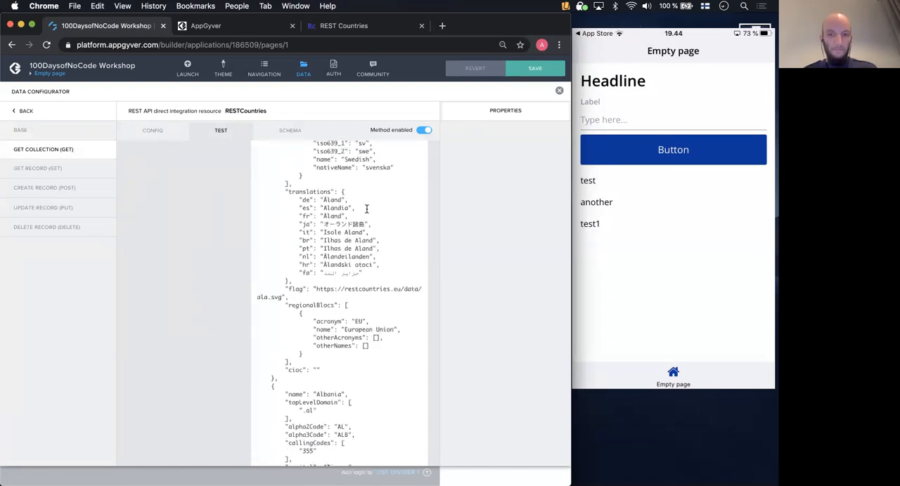
scroll(366, 212, "up", 20)
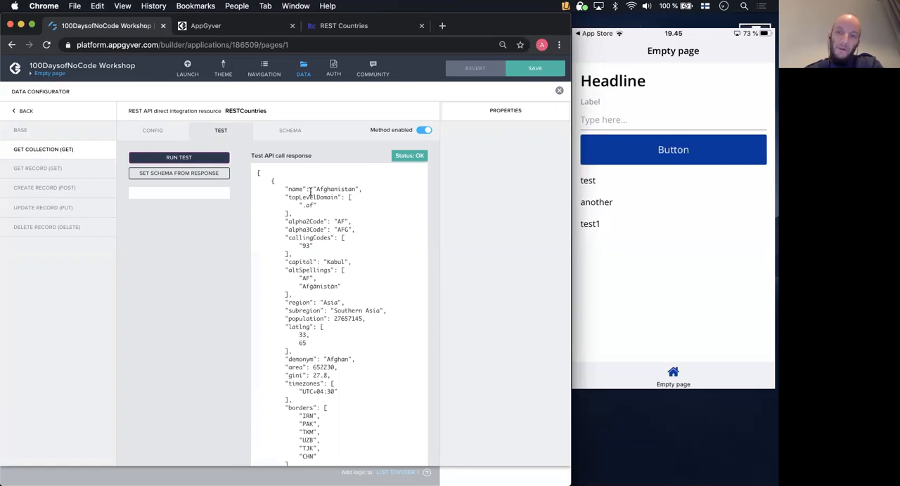
- Set the Get collection schema from the test response and look through the schema properties
left_click(179, 173)
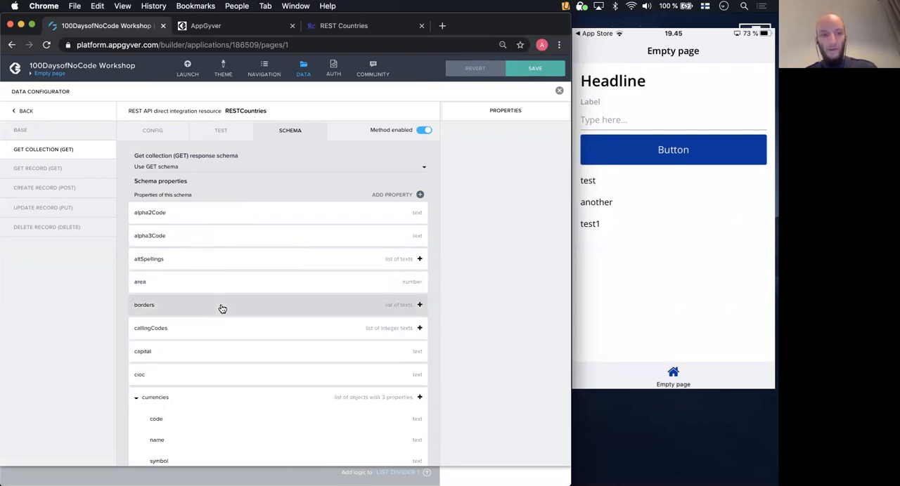
scroll(223, 307, "down", 3)
scroll(223, 307, "down", 9)
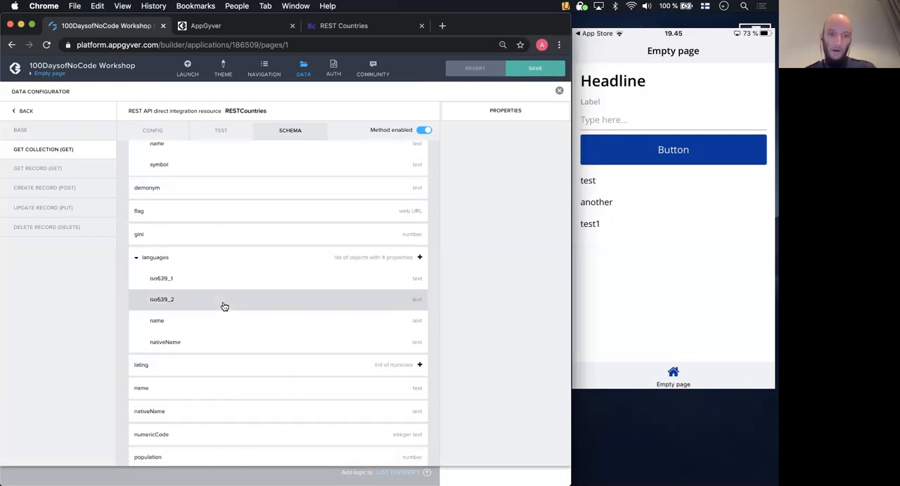
scroll(223, 307, "down", 7)
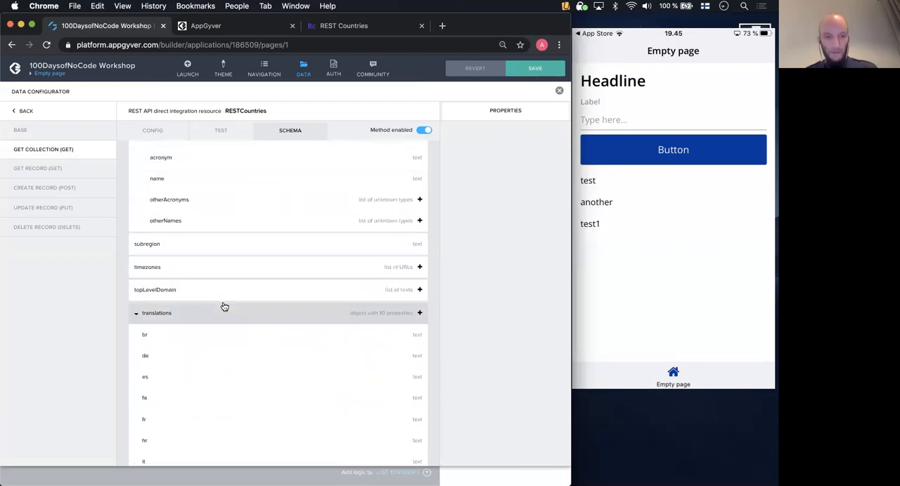
scroll(223, 307, "down", 3)
scroll(223, 307, "up", 20)
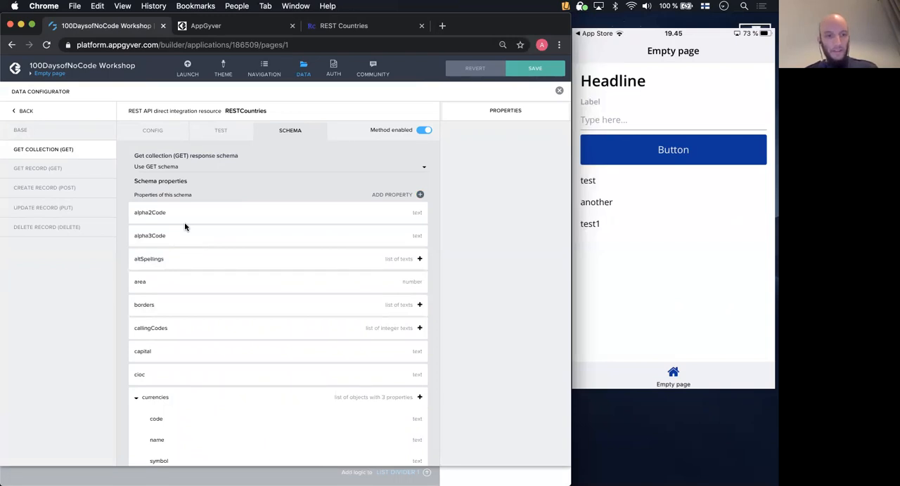
scroll(184, 226, "down", 10)
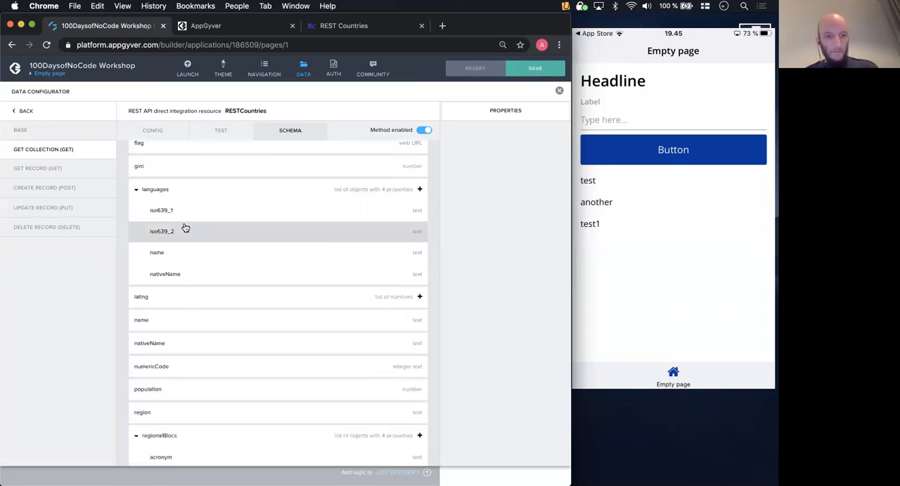
scroll(185, 227, "down", 1)
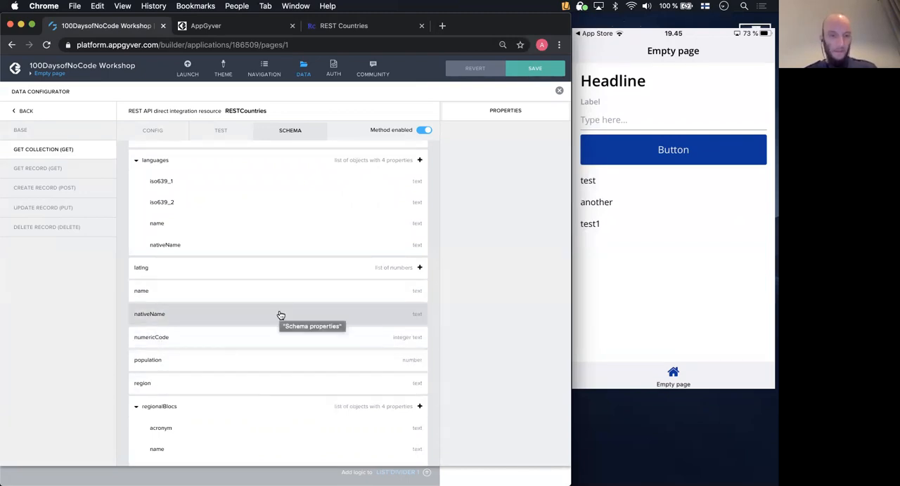
scroll(279, 316, "up", 10)
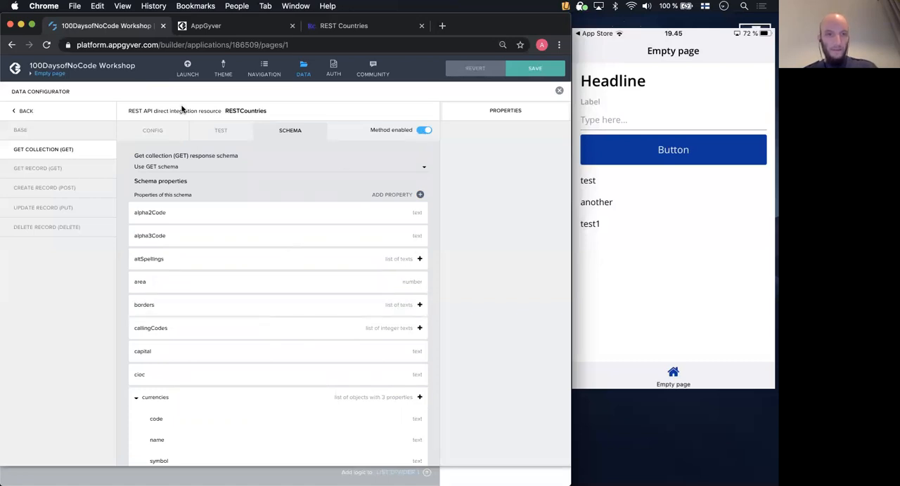
- Save the app with the RESTCountries resource configuration and return to the page canvas
left_click(148, 128)
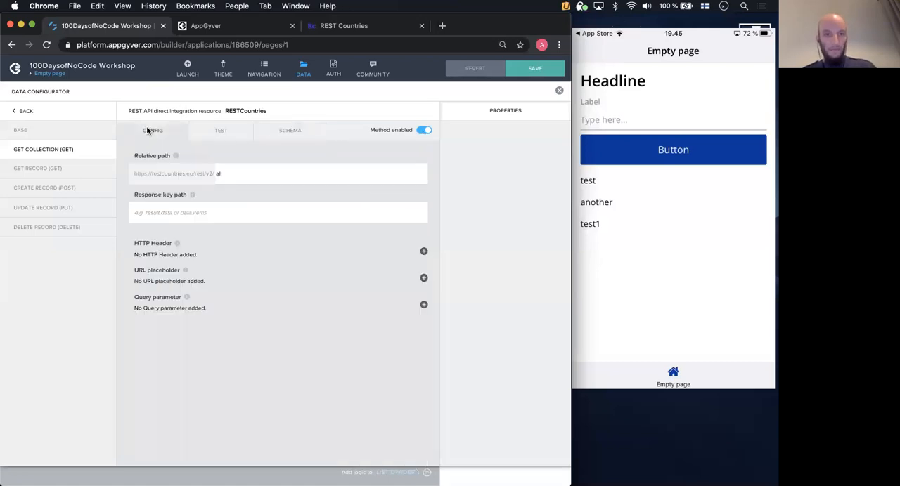
left_click(532, 70)
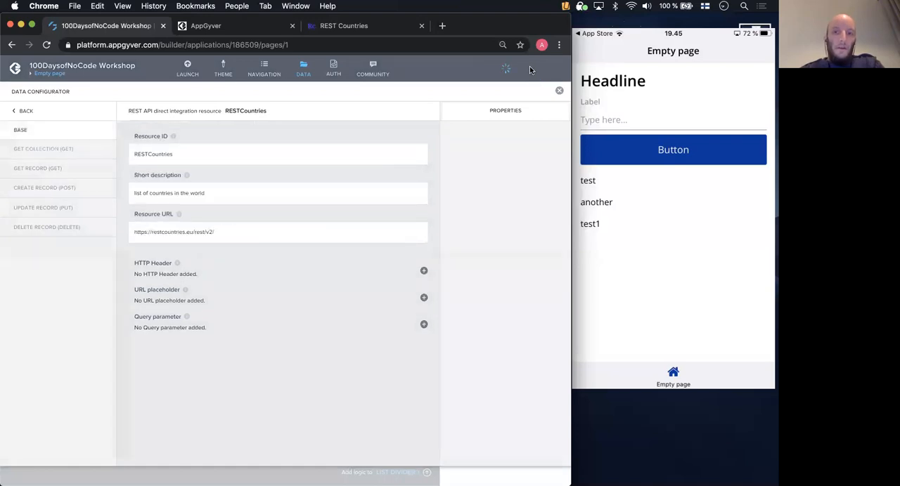
left_click(309, 69)
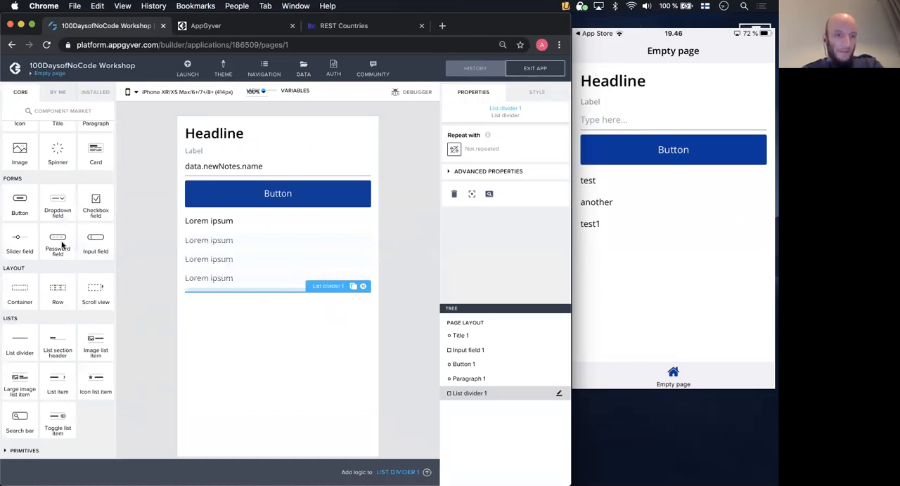
- Add a paragraph component below the list divider on the page
scroll(62, 244, "up", 2)
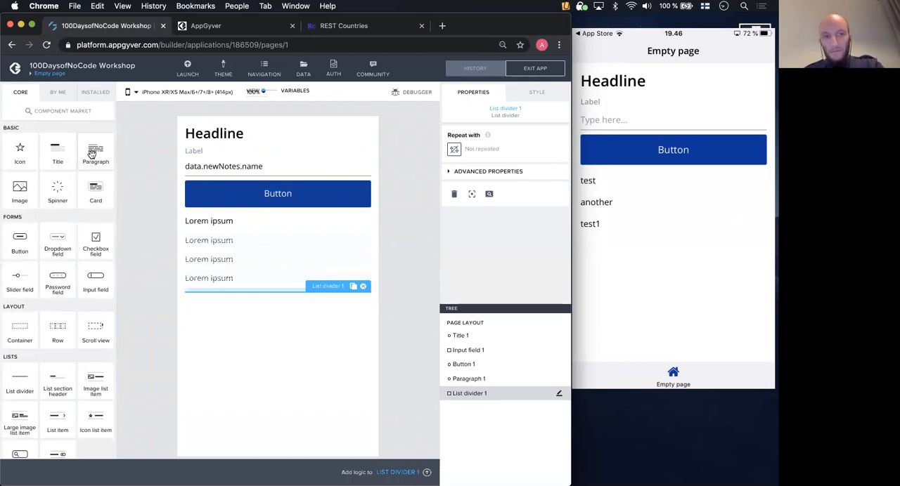
left_click_drag(91, 153, 215, 333)
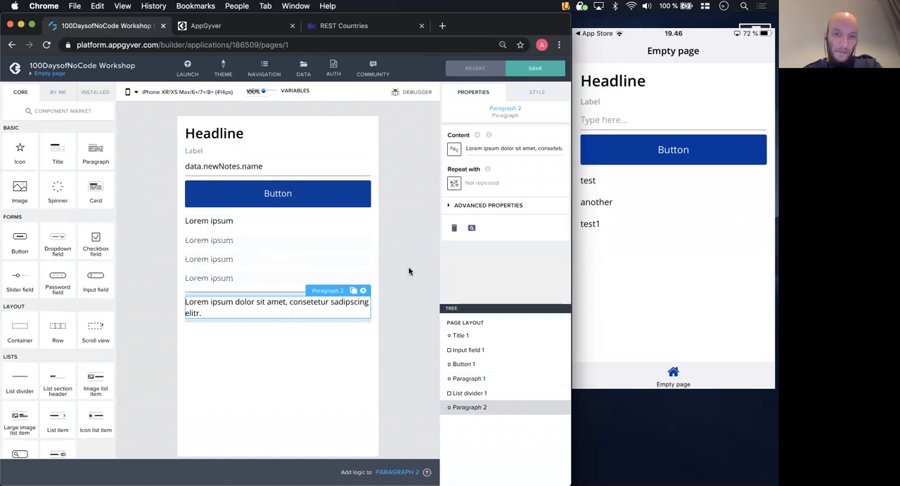
left_click(453, 185)
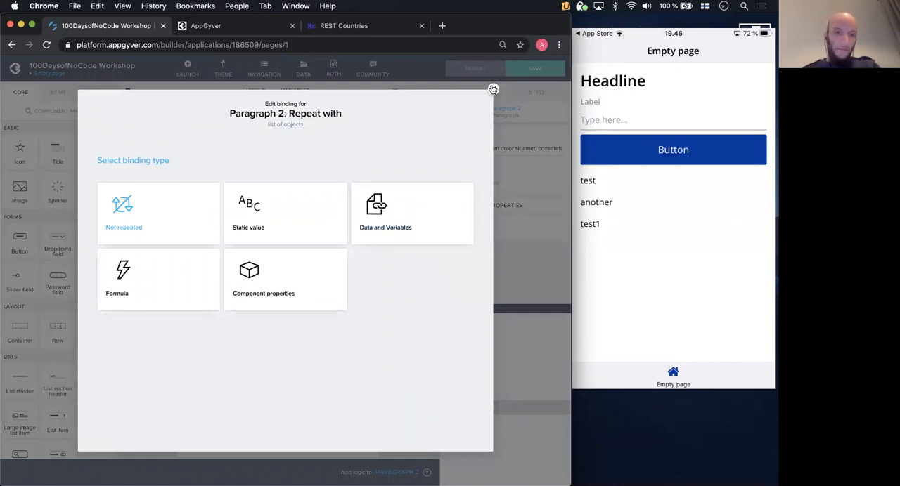
left_click(492, 89)
- Add a data variable from the RESTCountries resource, name it listOfCountries, and save the app
left_click(269, 94)
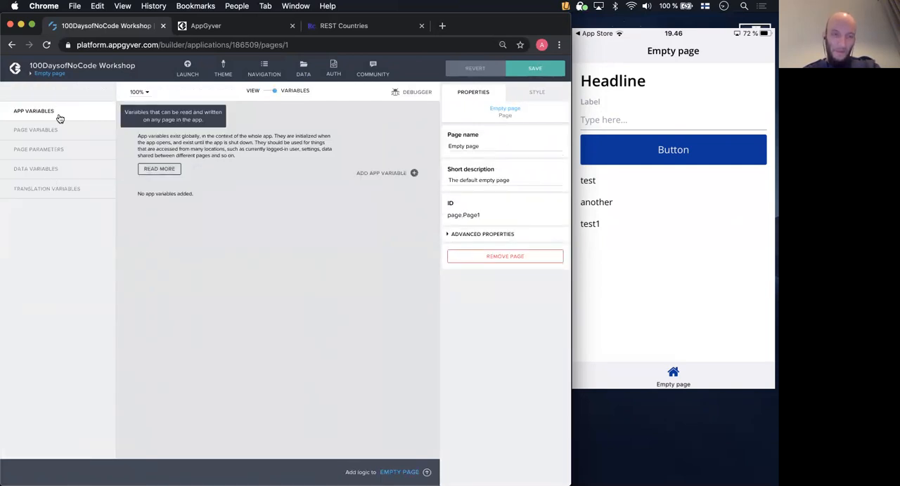
left_click(33, 176)
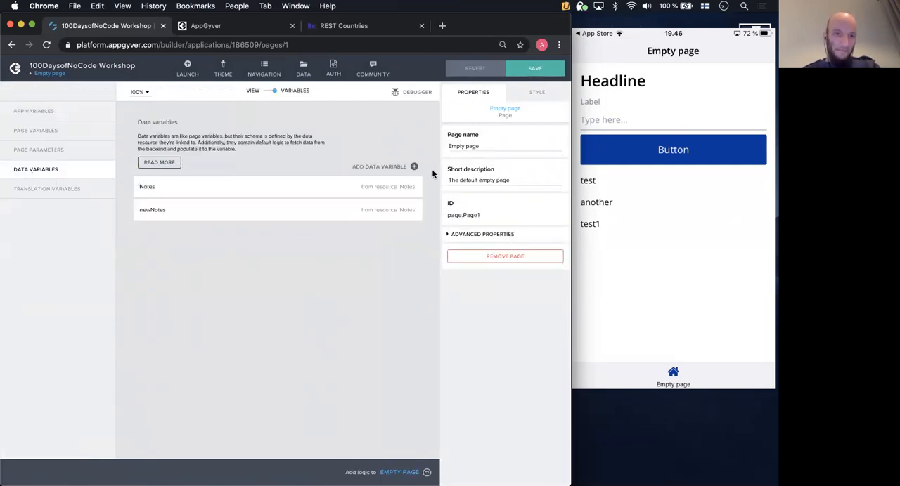
left_click(414, 167)
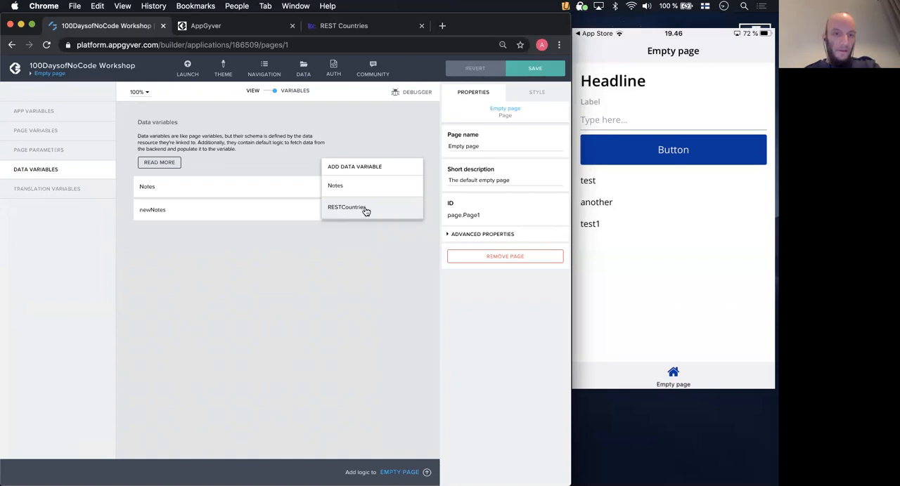
left_click(365, 209)
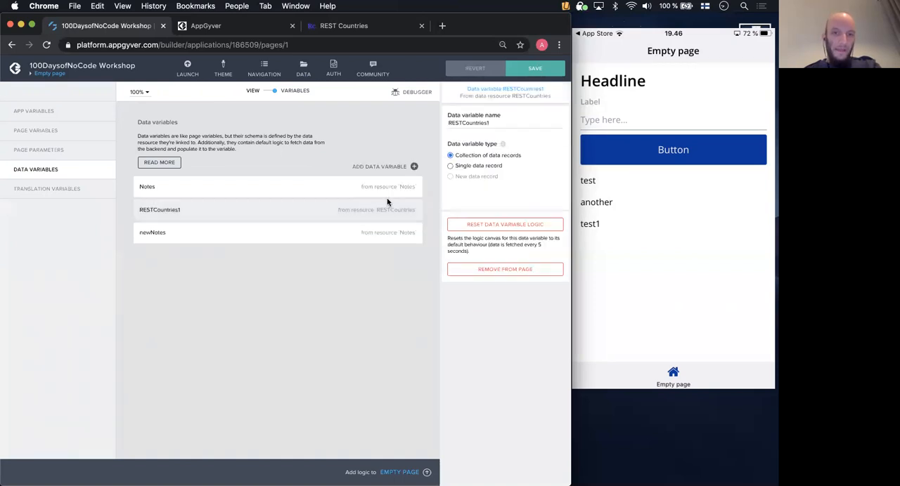
double_click(500, 125)
type("listOf")
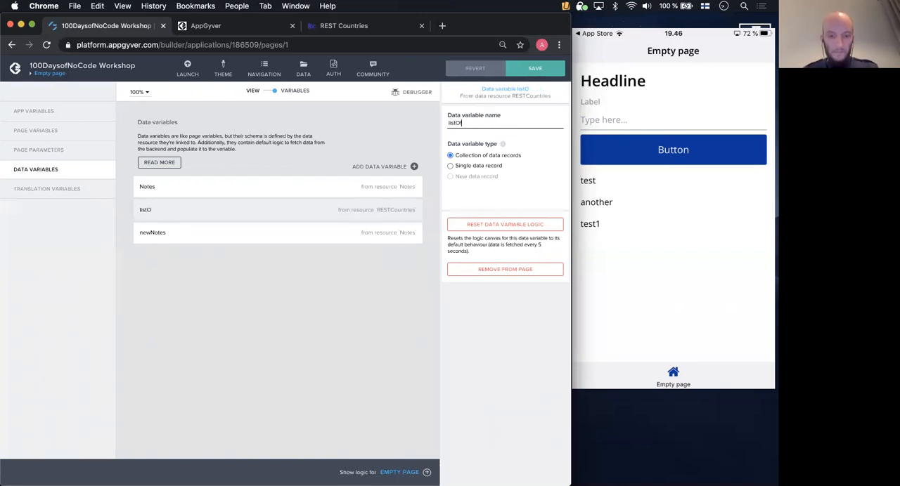
type("Countries")
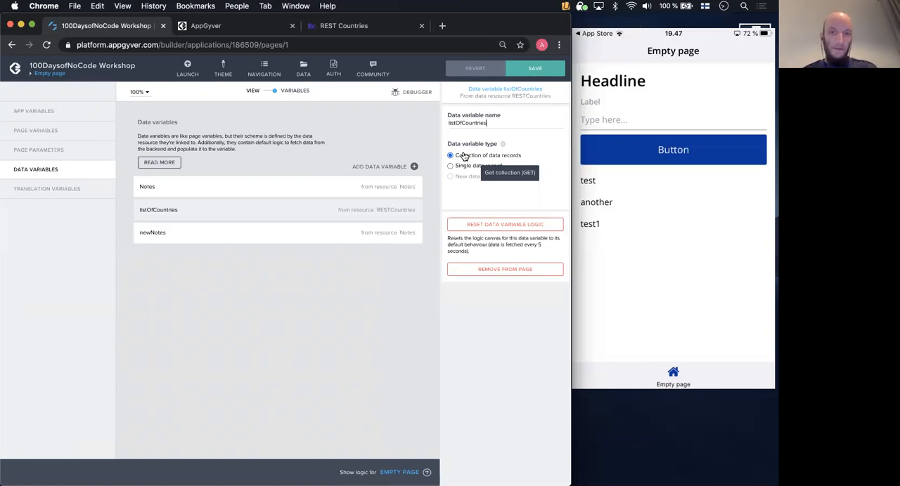
left_click(535, 68)
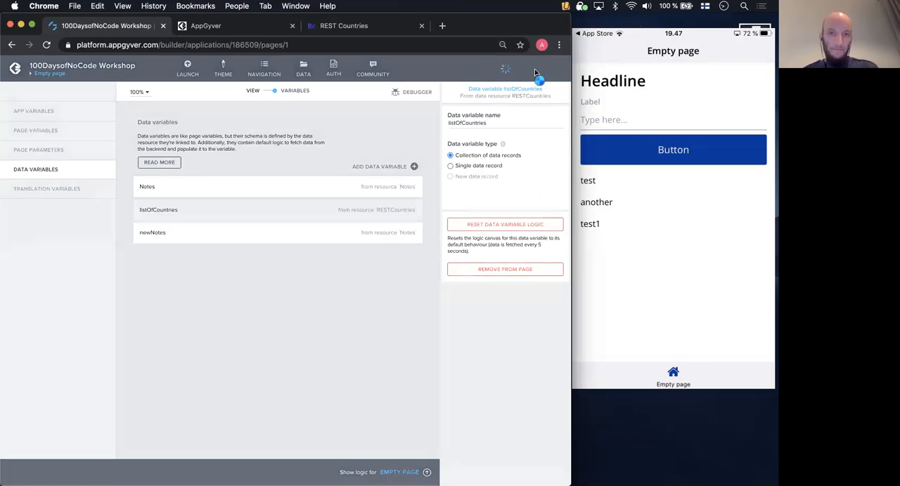
- Bind the repeat of the paragraph below the list divider to the listOfCountries data variable and save the app
left_click(272, 91)
left_click(259, 305)
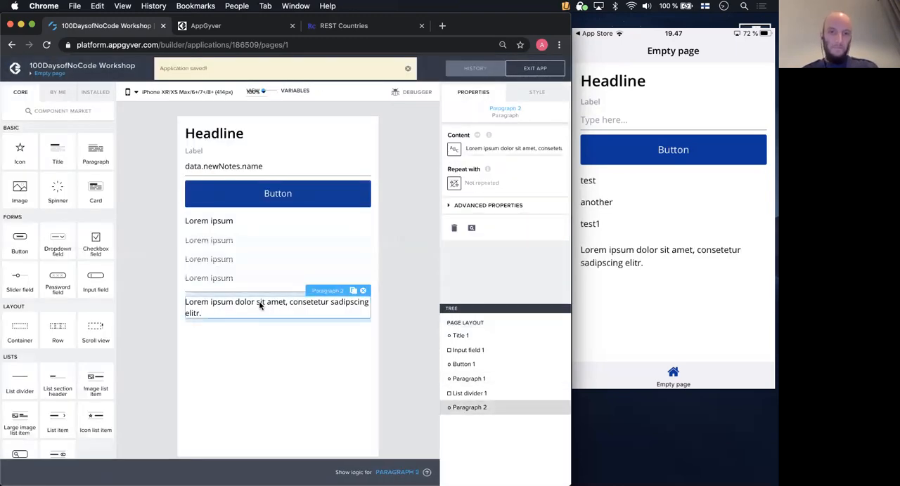
left_click(453, 183)
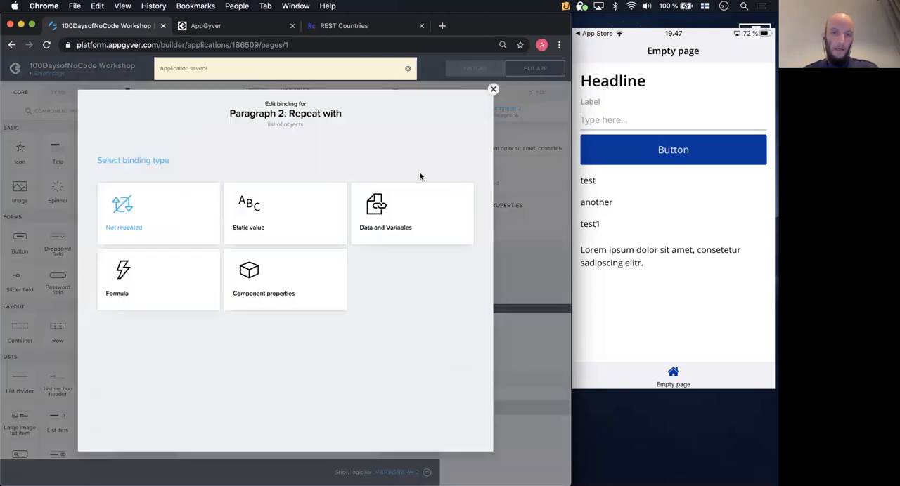
left_click(403, 211)
left_click(137, 313)
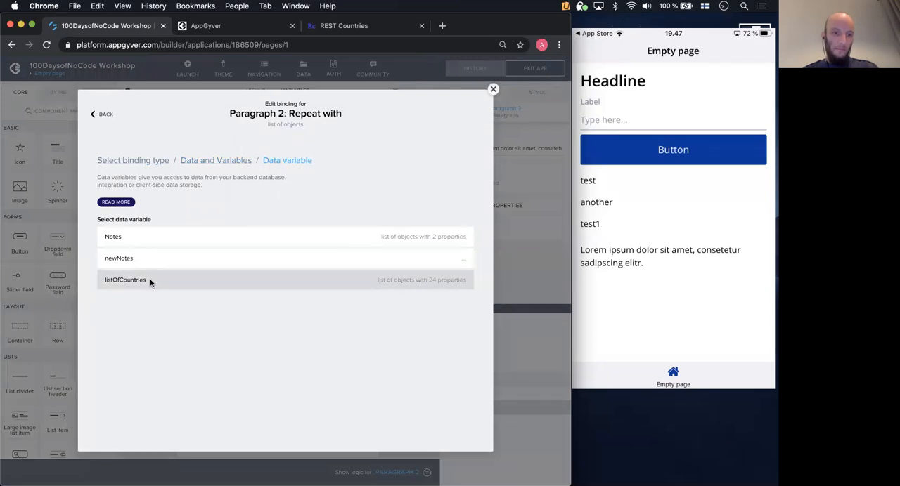
left_click(150, 280)
left_click(458, 270)
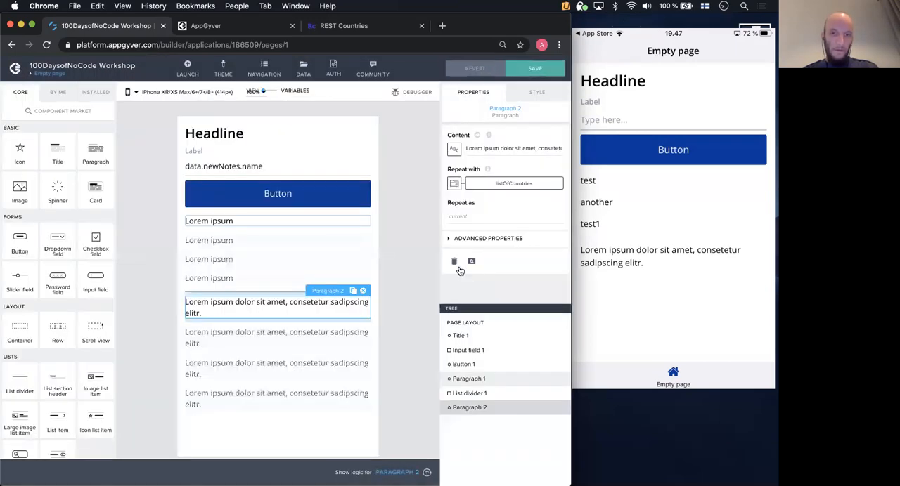
left_click(535, 68)
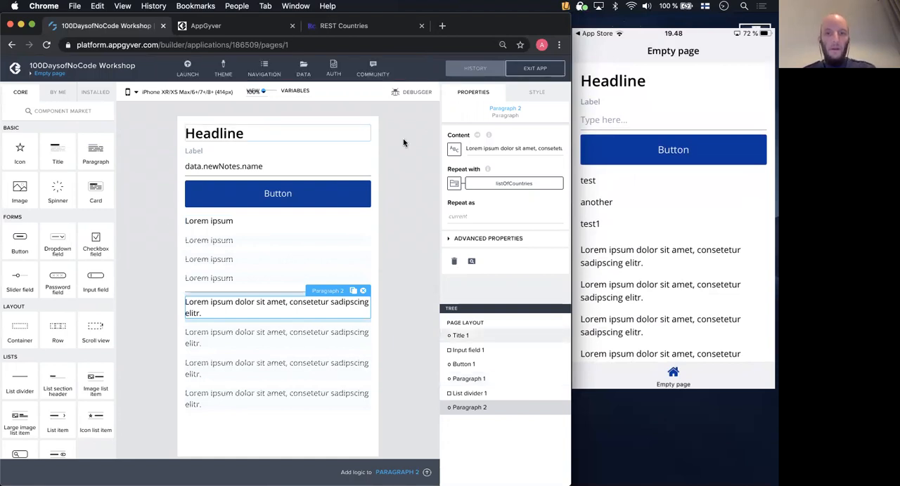
- Bind the repeated paragraph's content to the name property of the current data item in repeat and save the app
left_click(450, 148)
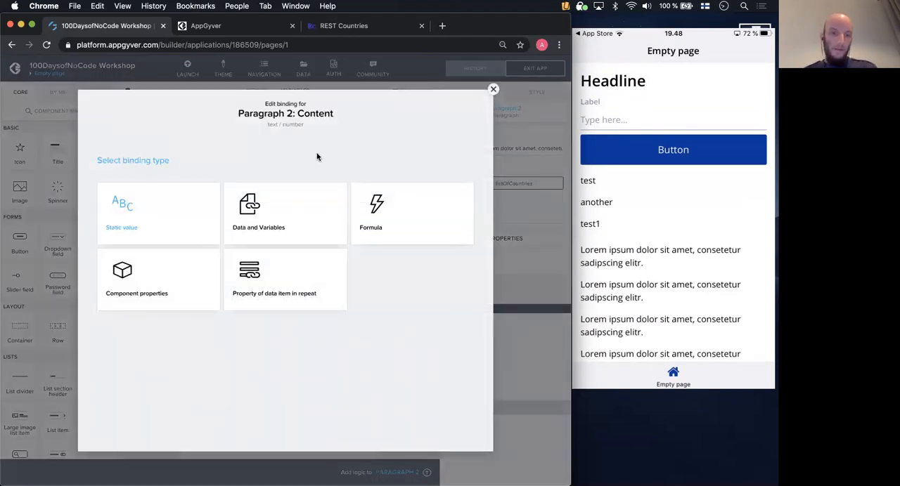
left_click(287, 296)
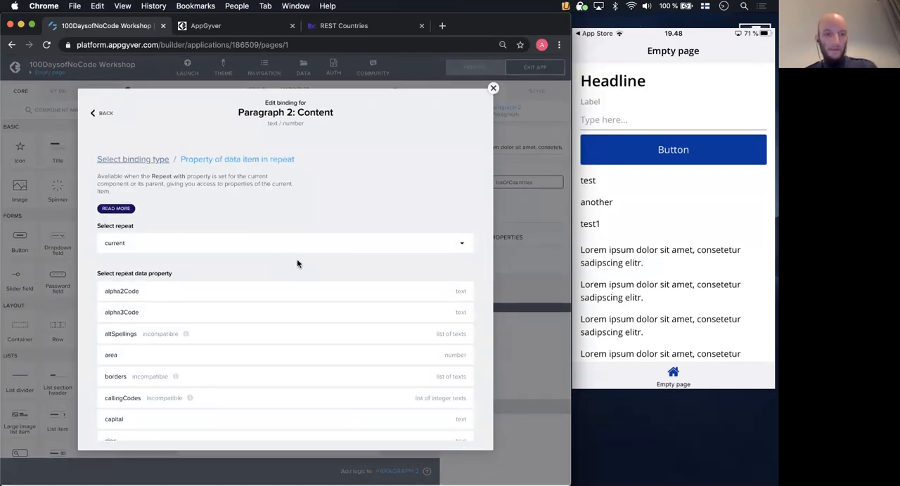
scroll(300, 285, "down", 3)
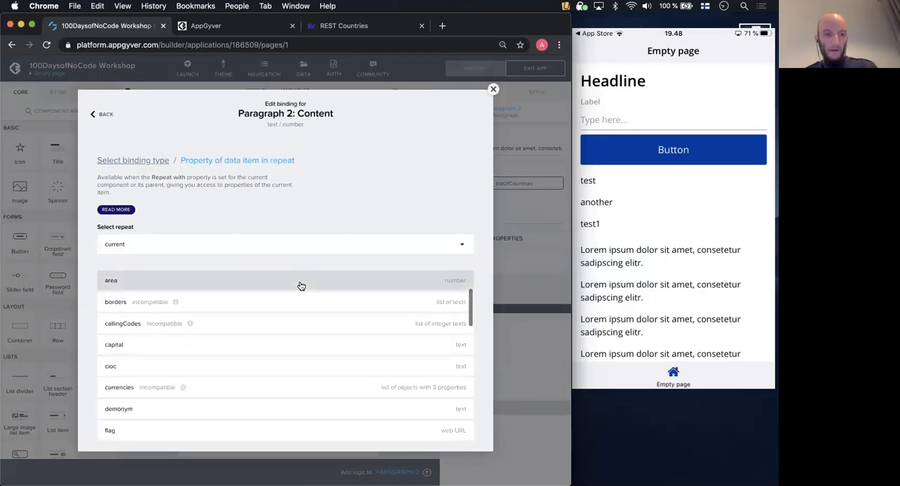
scroll(301, 286, "up", 3)
scroll(301, 286, "down", 1)
scroll(301, 286, "down", 5)
scroll(301, 287, "down", 4)
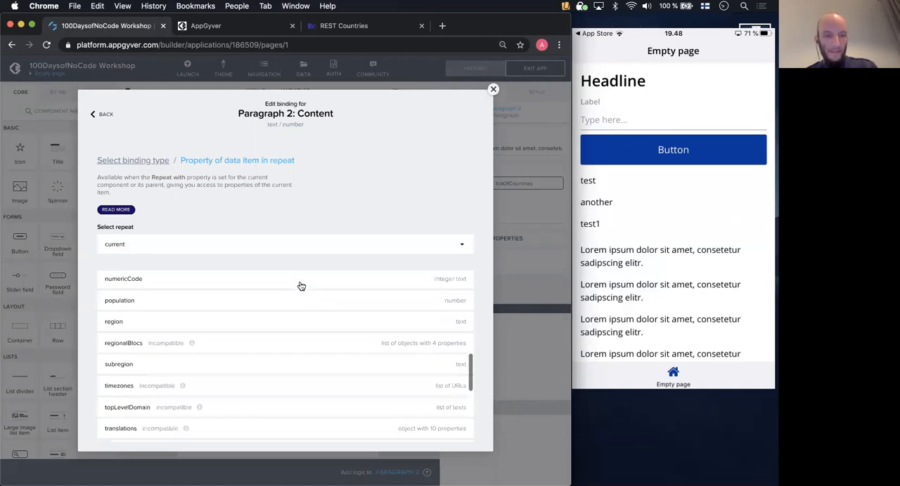
scroll(301, 286, "up", 3)
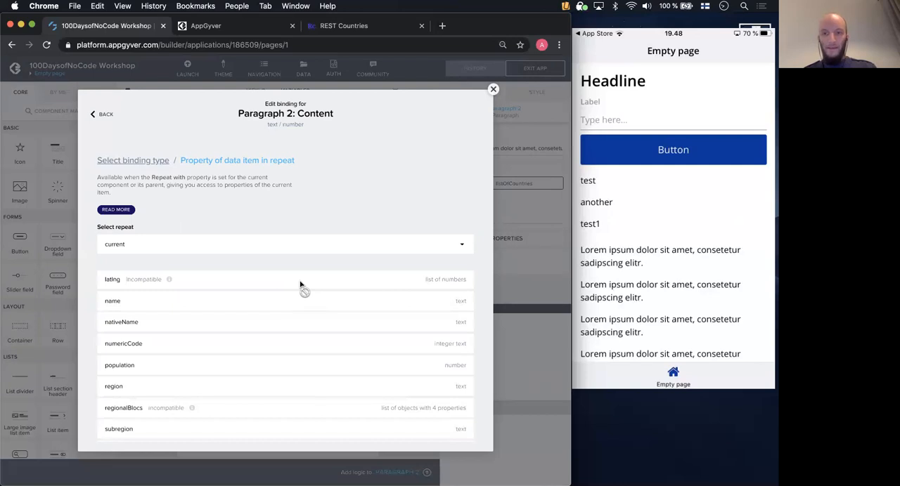
left_click(218, 295)
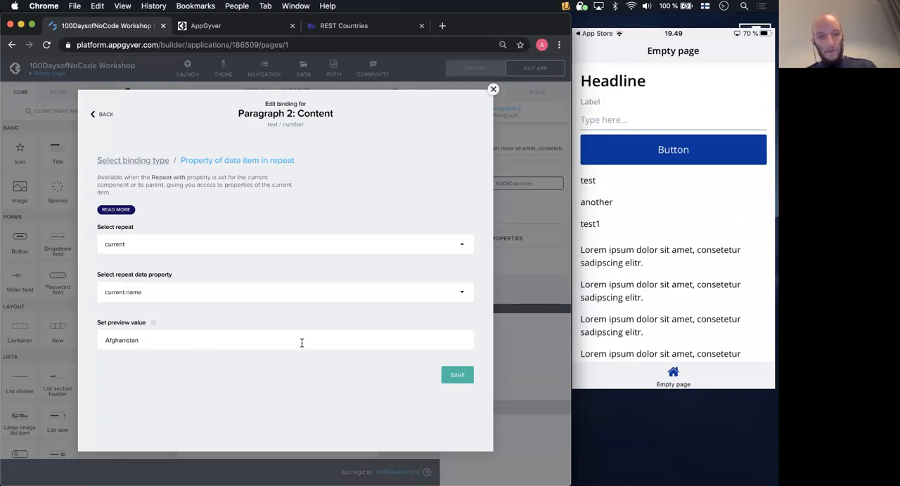
left_click(452, 370)
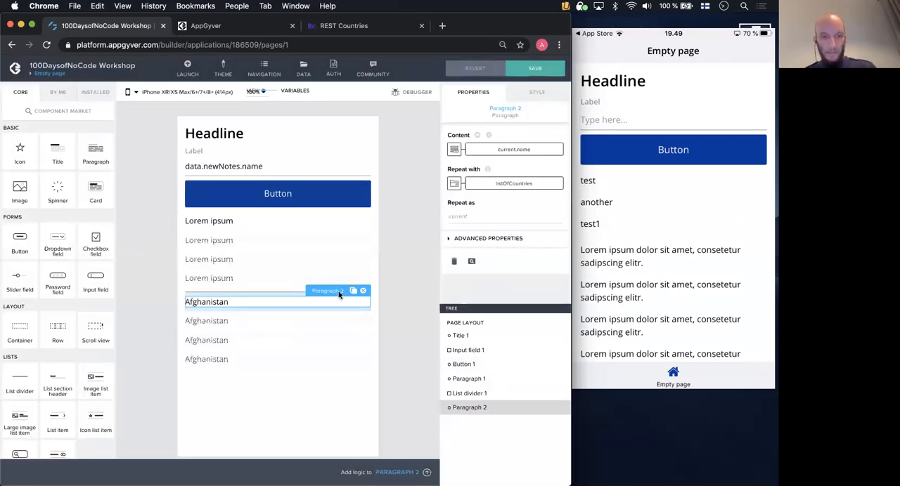
left_click(524, 71)
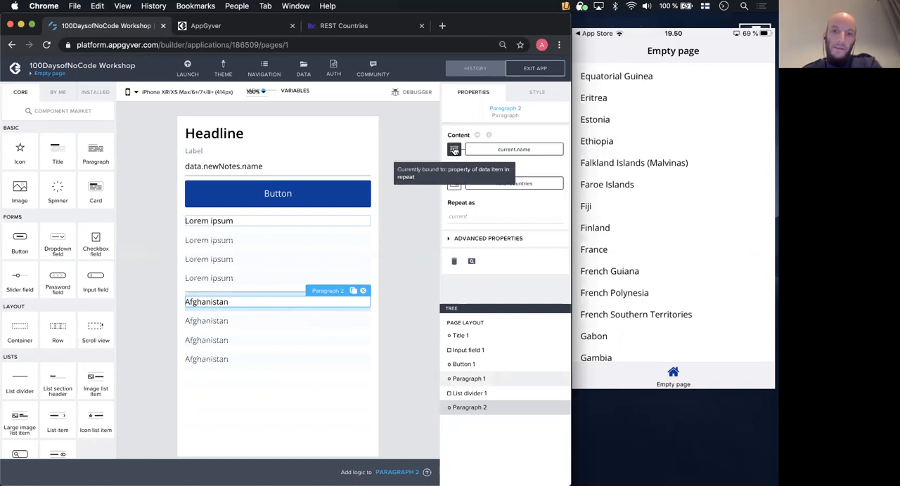
- Review the data properties available for the content binding of the repeated country paragraph, leaving the binding as it is
left_click(527, 150)
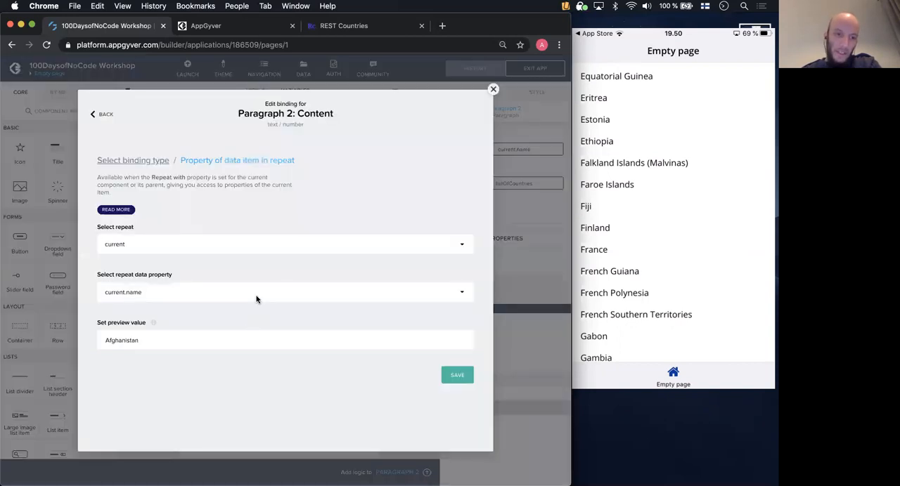
left_click(261, 288)
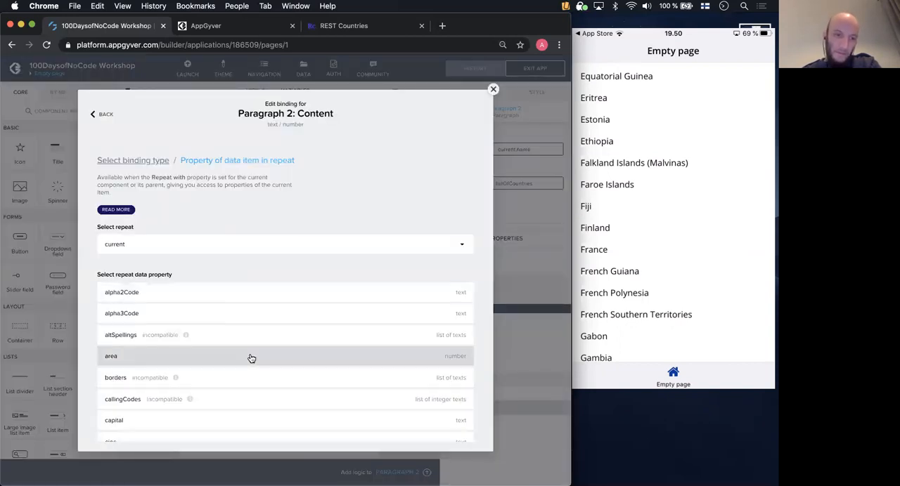
left_click(493, 90)
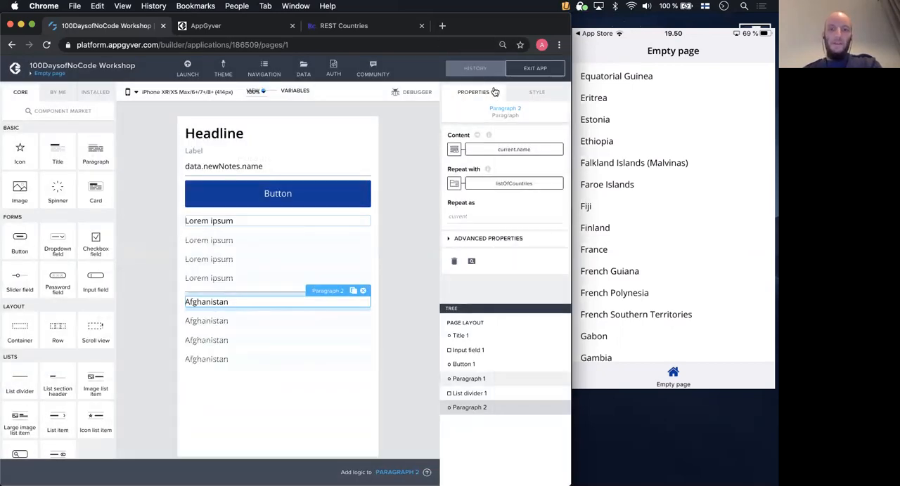
- Switch the country paragraph's content binding type to Formula and open the formula for editing
left_click(454, 148)
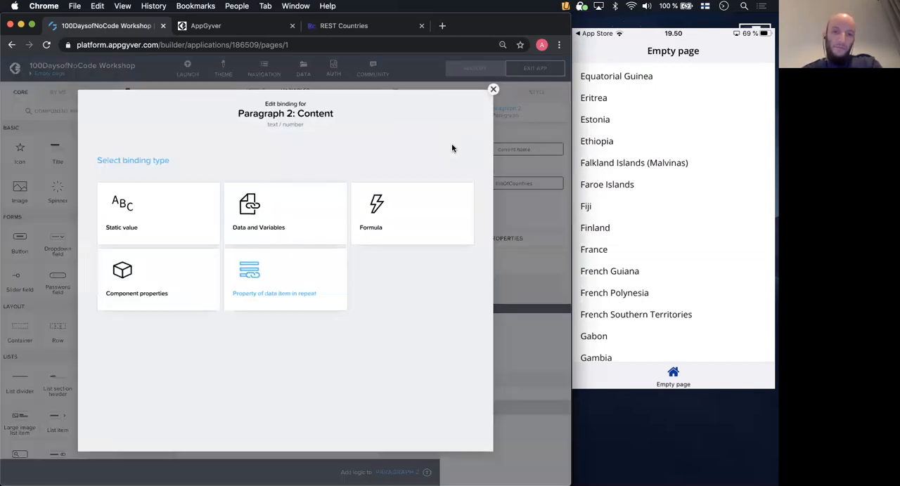
left_click(382, 231)
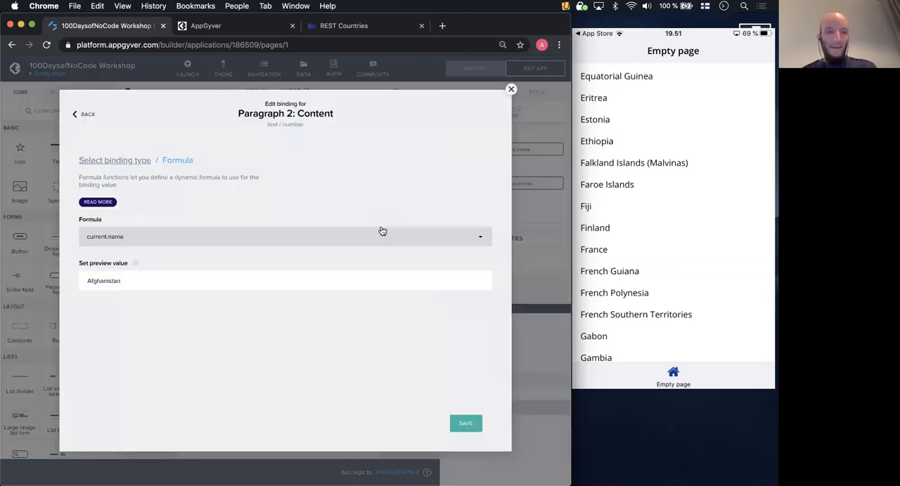
left_click(256, 238)
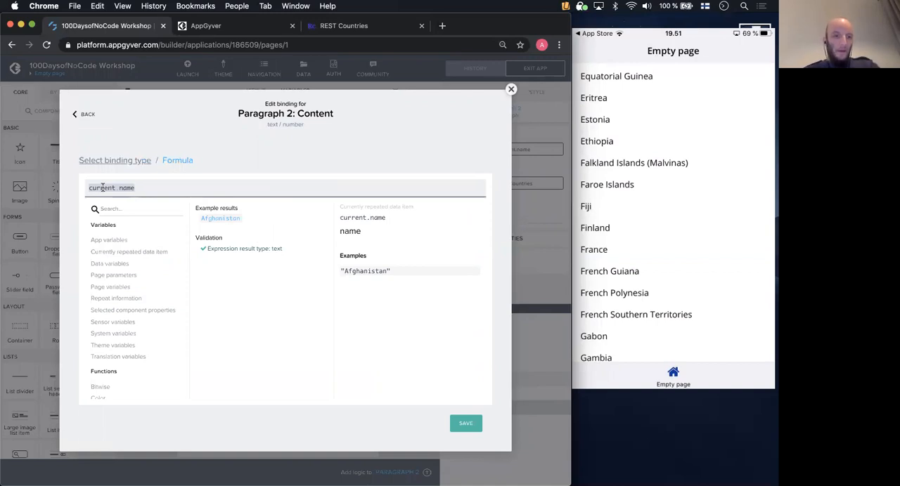
- Examine the Text functions offered in the formula editor, including the description and examples of CAPITALIZE
scroll(132, 278, "down", 5)
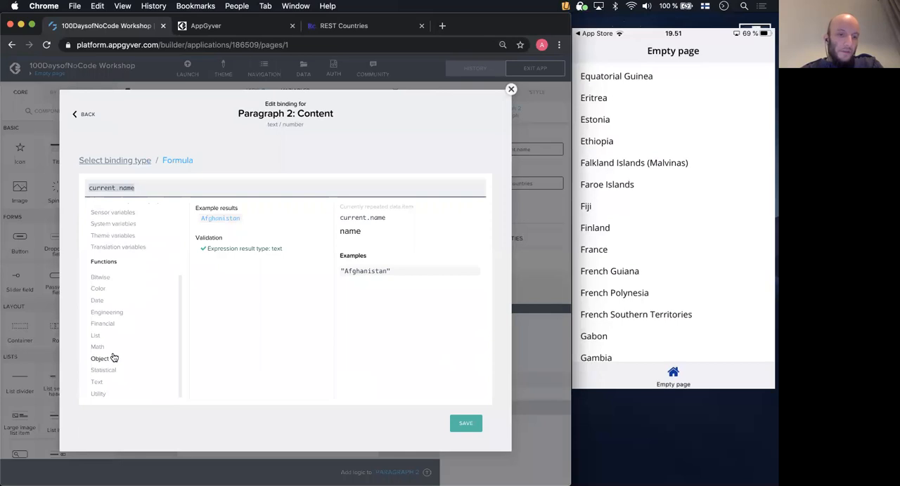
left_click(103, 382)
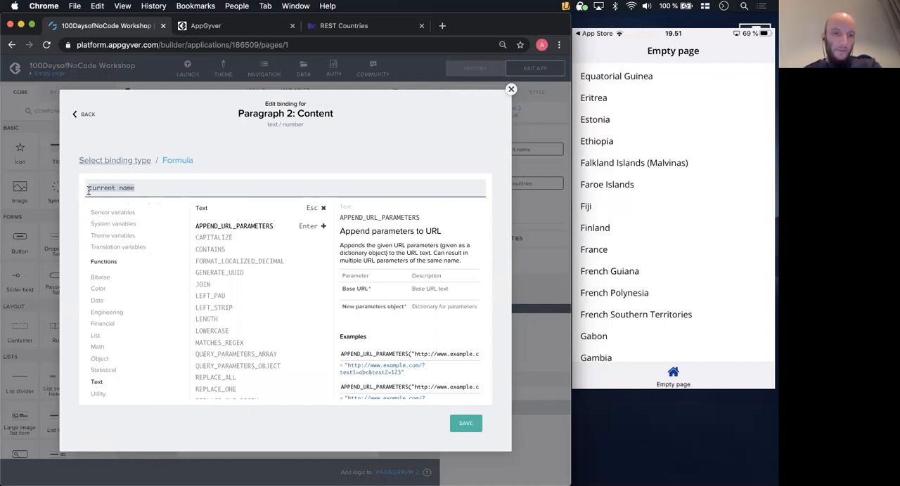
left_click(223, 238)
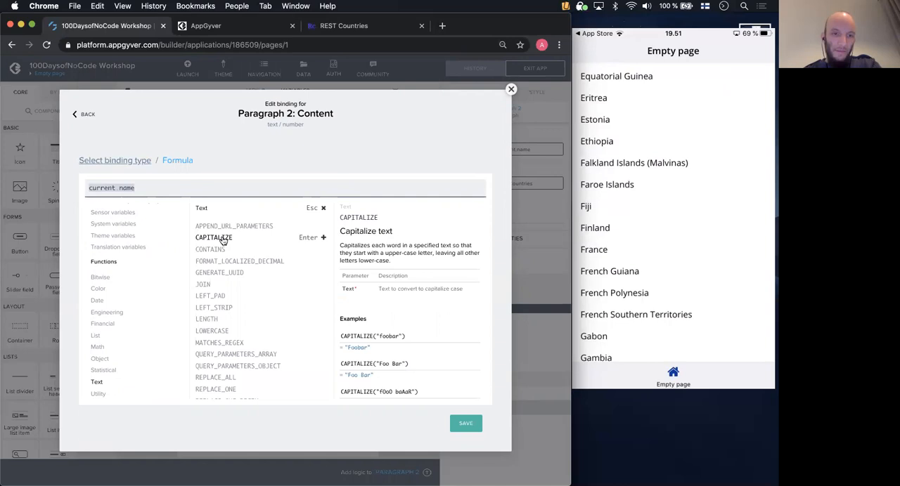
scroll(421, 284, "down", 1)
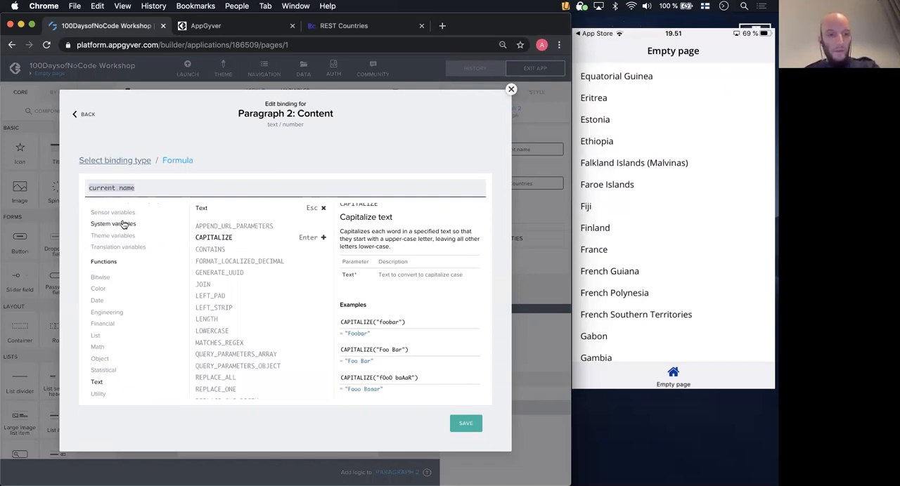
scroll(123, 224, "up", 3)
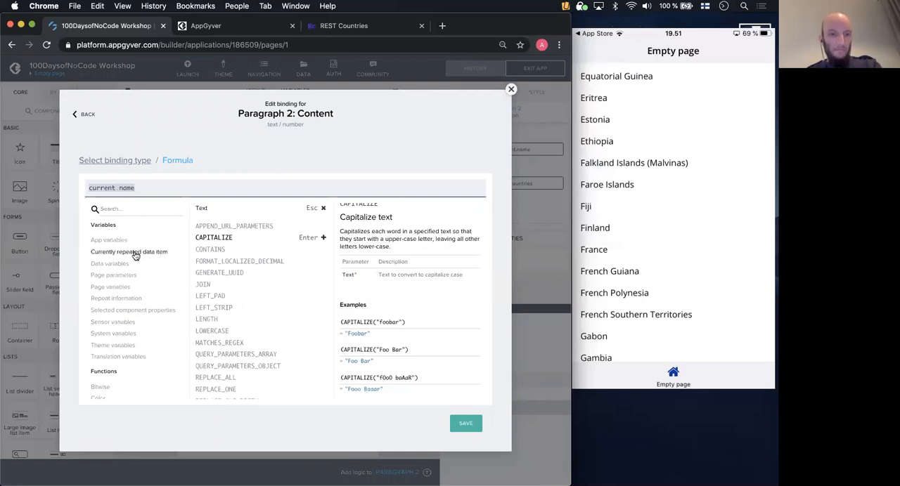
- Examine the properties of the currently repeated data item in the formula editor, including current.alpha3Code
left_click(135, 253)
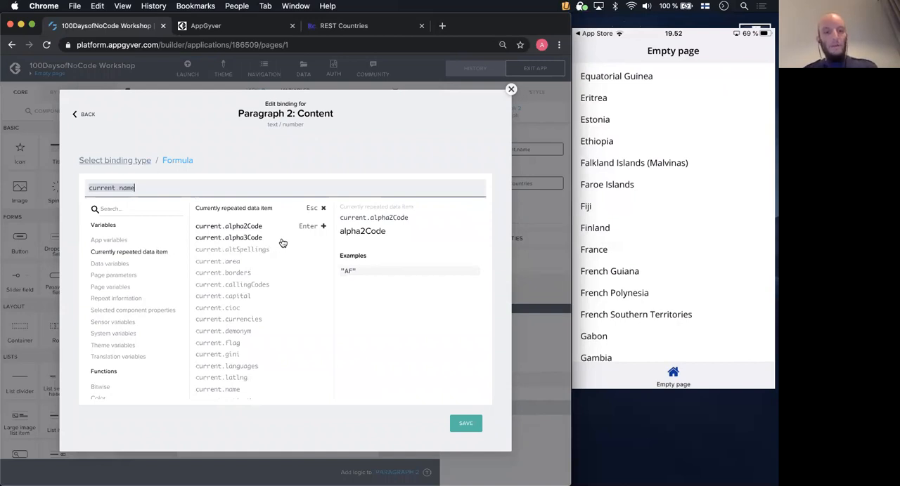
scroll(281, 243, "down", 2)
scroll(281, 242, "up", 2)
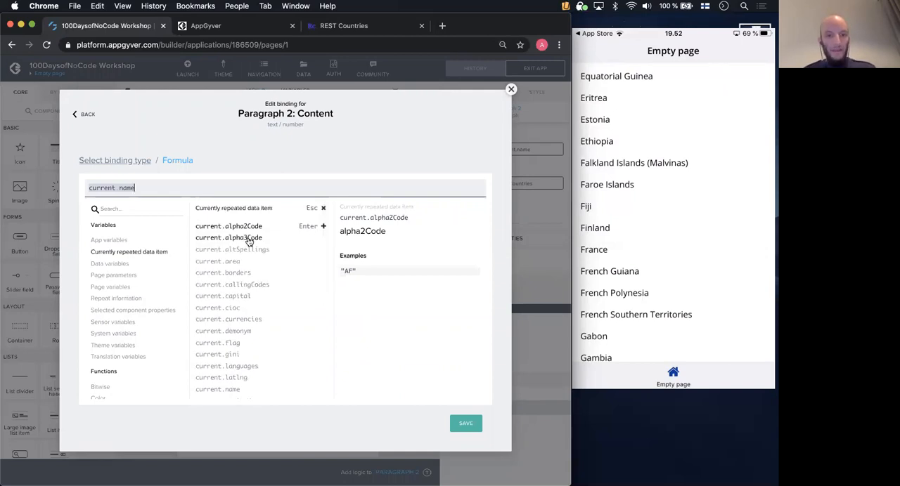
left_click(249, 240)
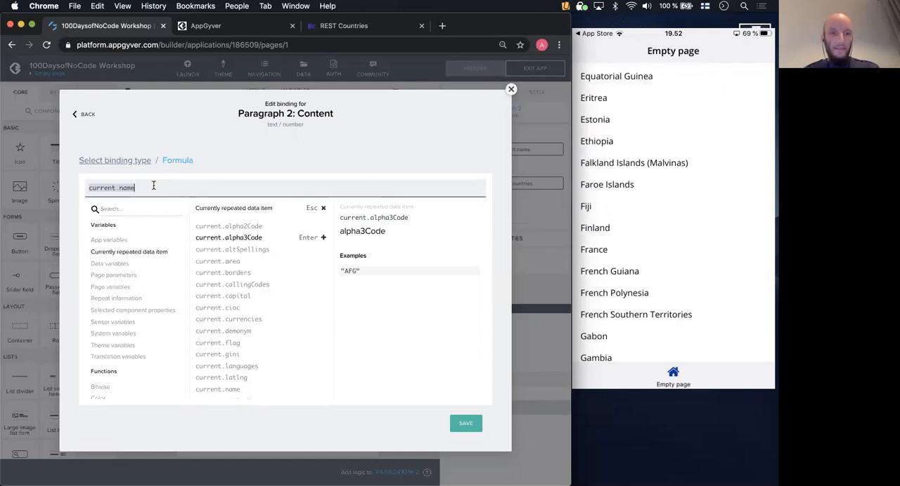
key("Escape")
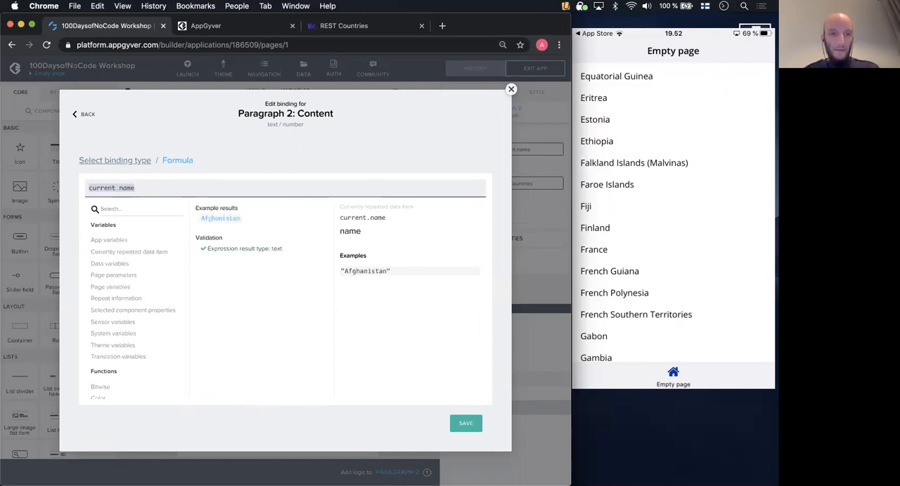
- Append a plus operator to current.name in the formula, trying the text "1" after it and removing that text
type("+")
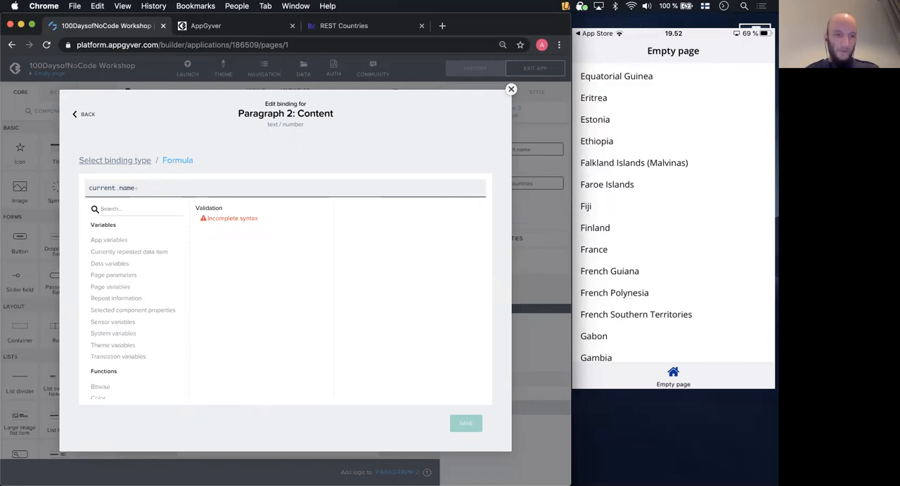
type("\"\"")
key("Left")
type("1")
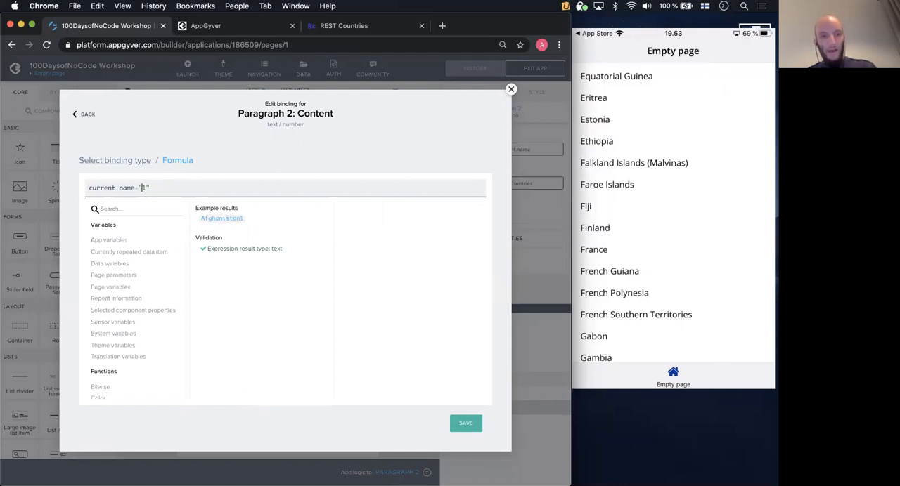
key("Left")
key("Left")
key("Right")
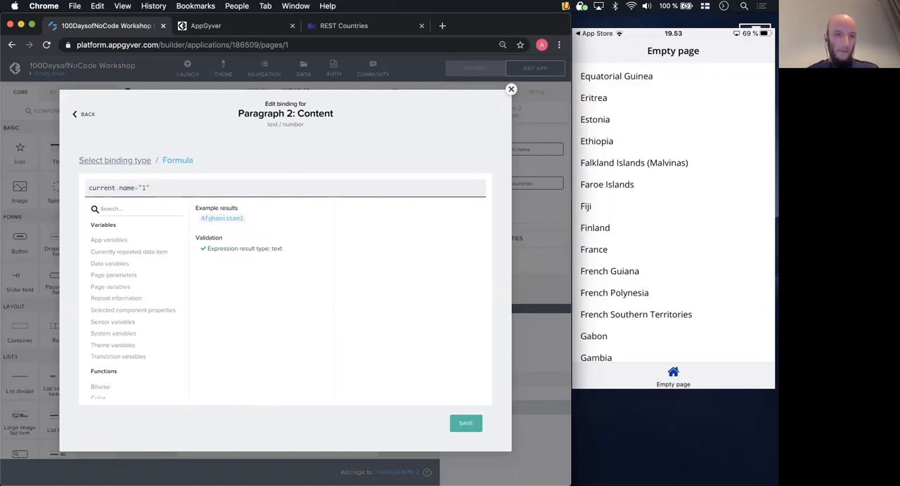
key("BackSpace")
key("BackSpace")
key("BackSpace")
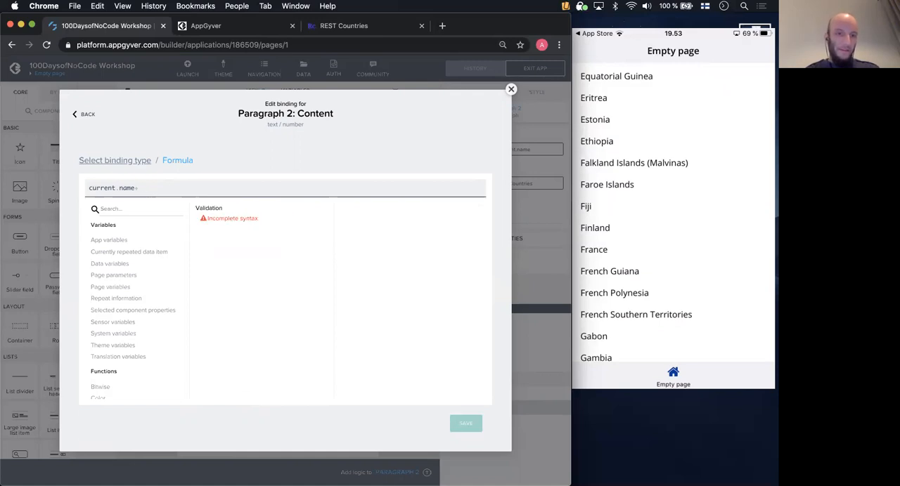
- Complete the formula as current.name+"("+current.alpha3Code+")"
type("(\"")
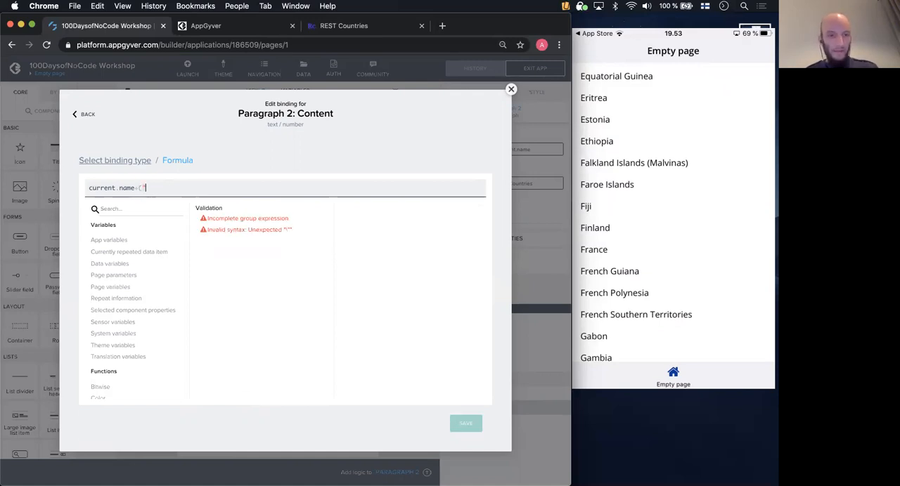
key("BackSpace")
key("BackSpace")
type("\"")
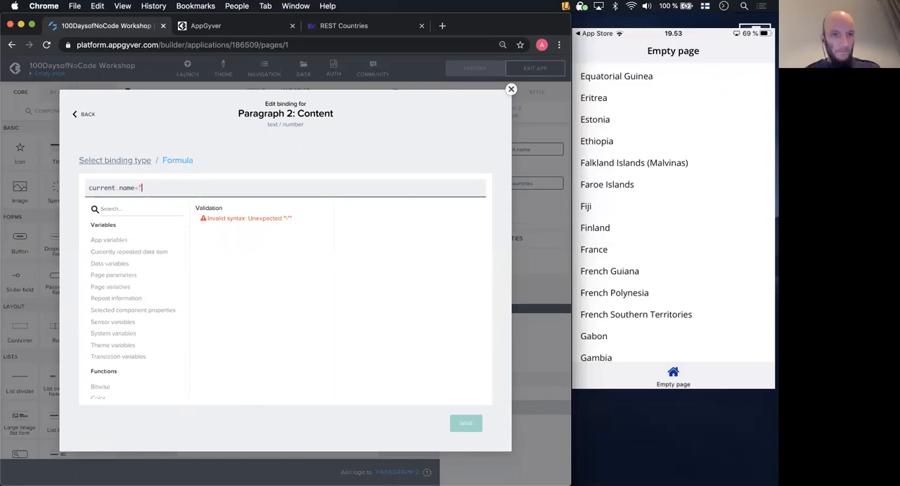
type("(\"")
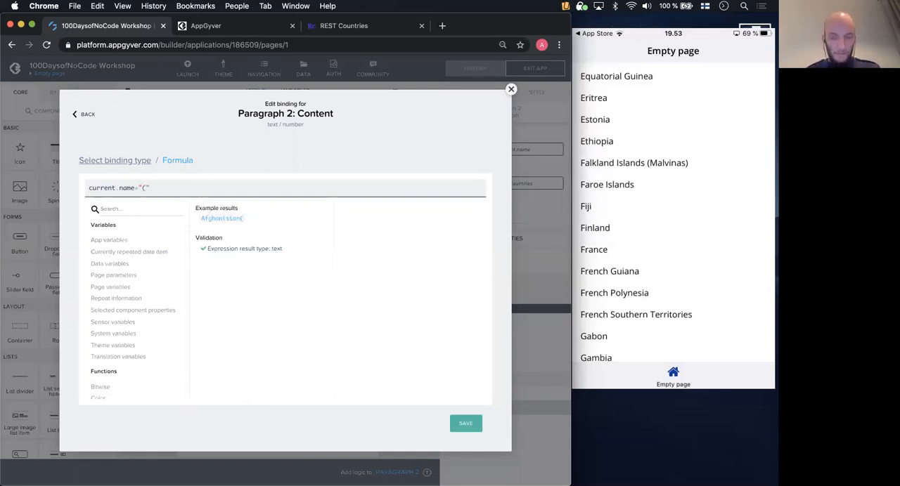
type("+")
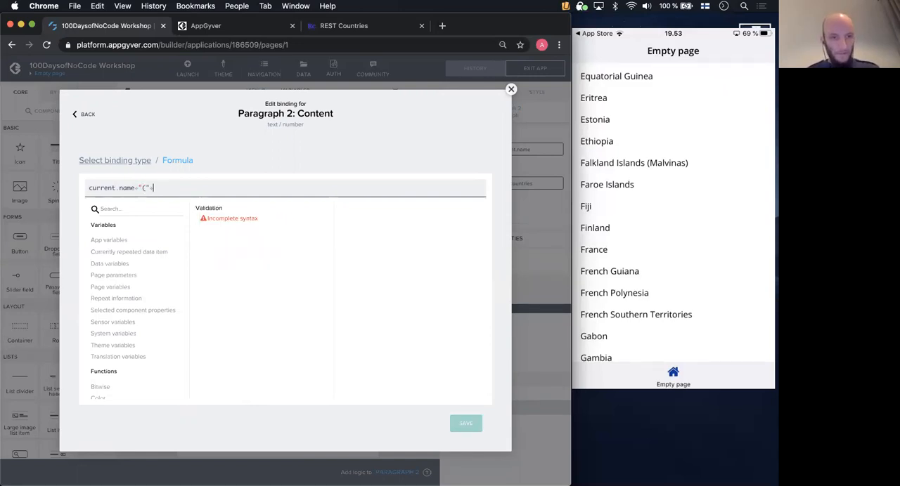
type("c")
key("BackSpace")
type("current")
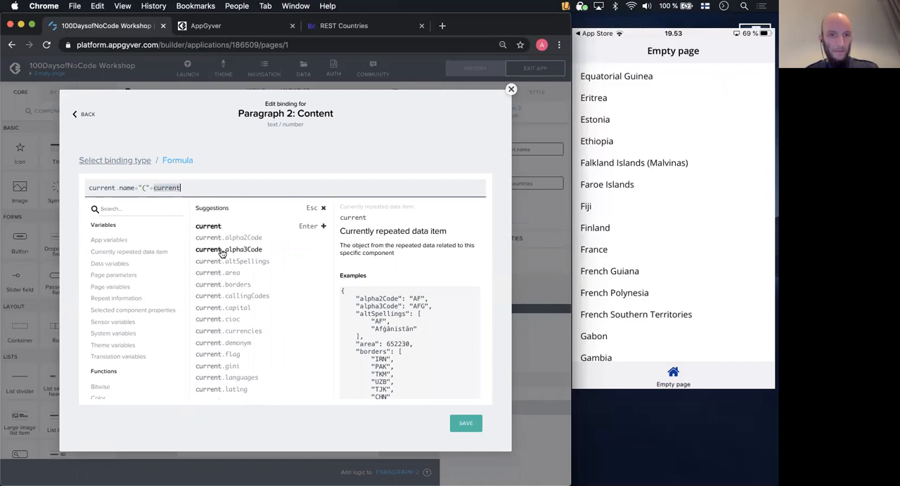
left_click(222, 251)
type("+\"")
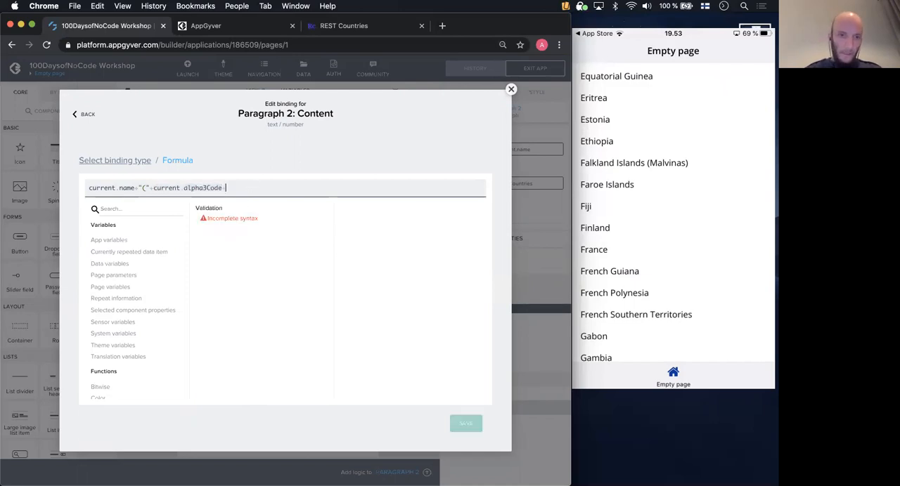
type(")\"")
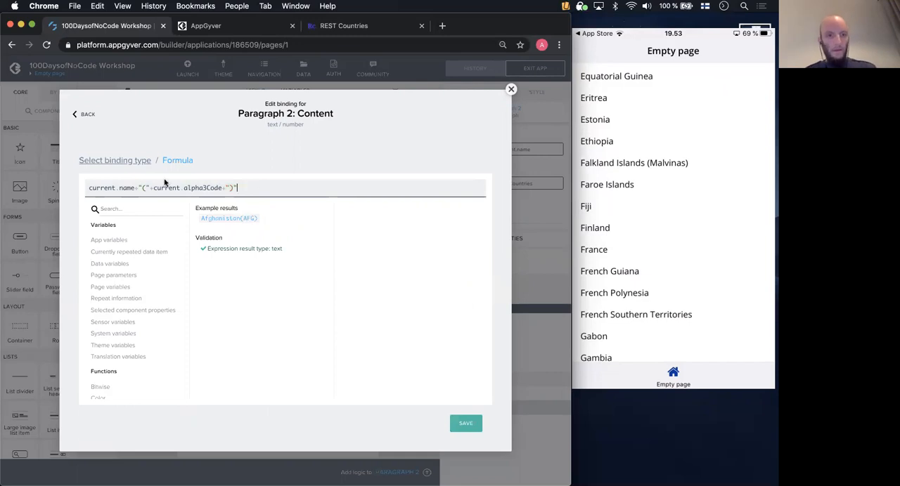
- Insert a space before the opening parenthesis in the formula's text, save the binding and deselect the paragraph
left_click(144, 188)
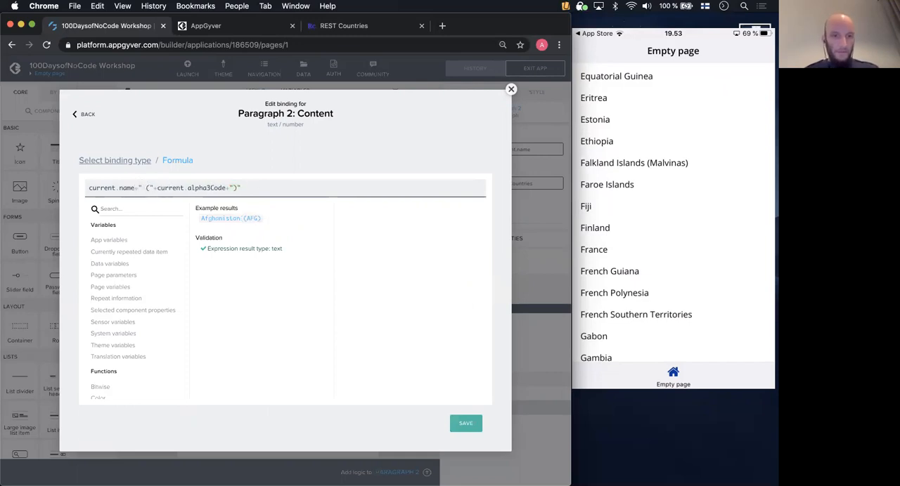
left_click(277, 186)
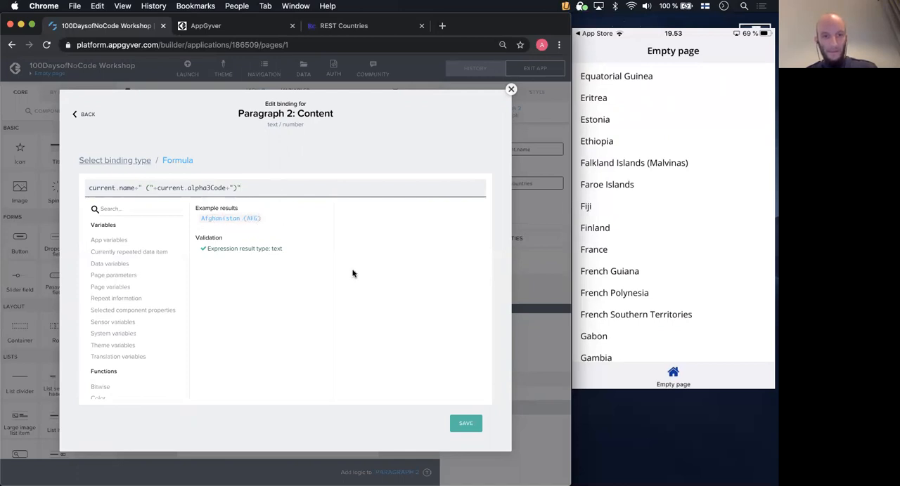
left_click(467, 426)
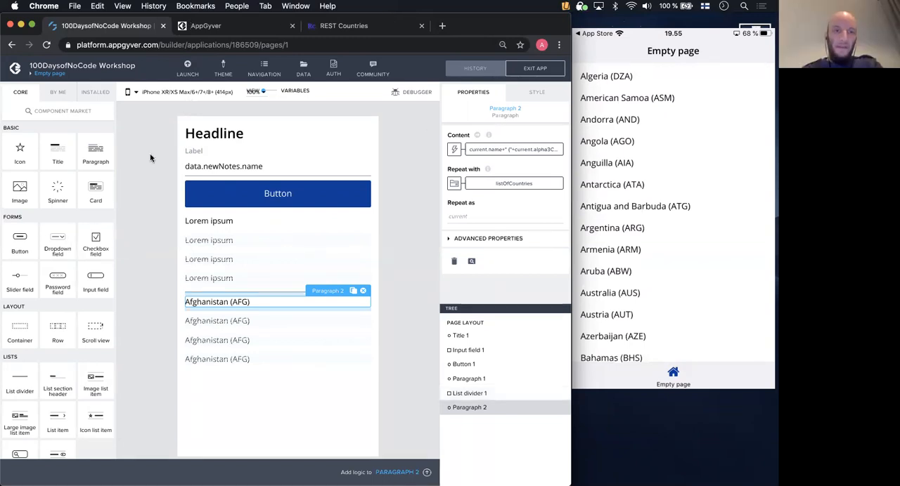
left_click(138, 120)
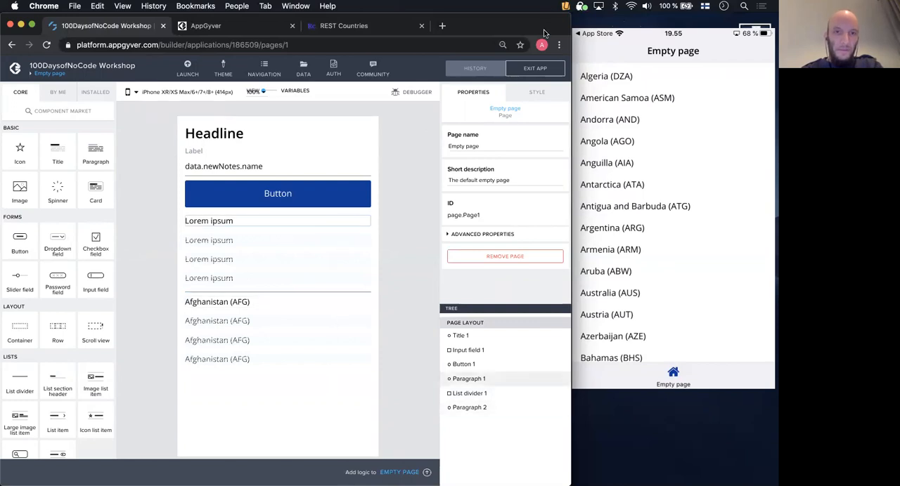
- Bring up the AppGyver website homepage in the browser and reposition the browser window
left_click_drag(543, 30, 592, 82)
left_click(280, 79)
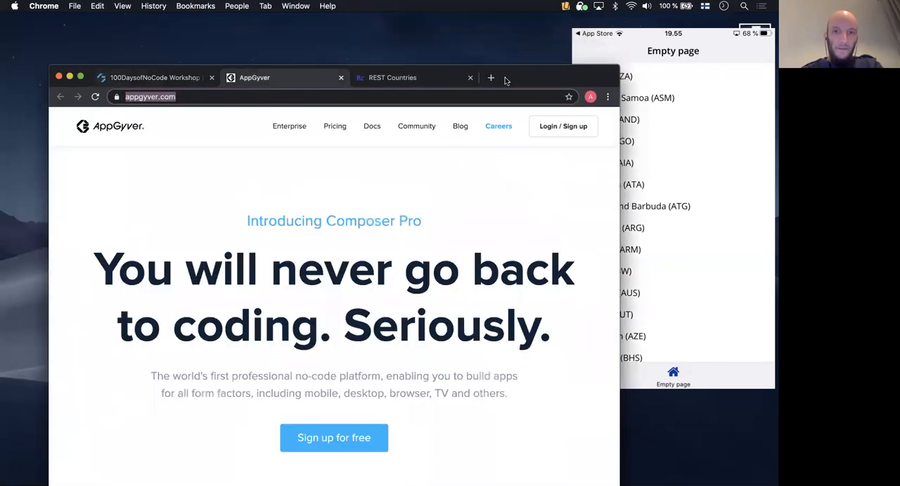
left_click_drag(505, 81, 493, 34)
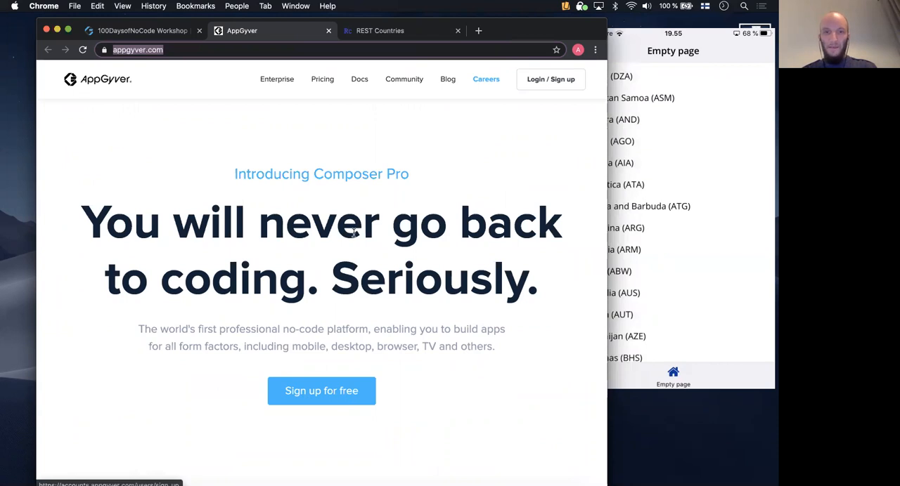
- Open the AppGyver community forum to view its latest topics, and close the forum again
left_click(404, 79)
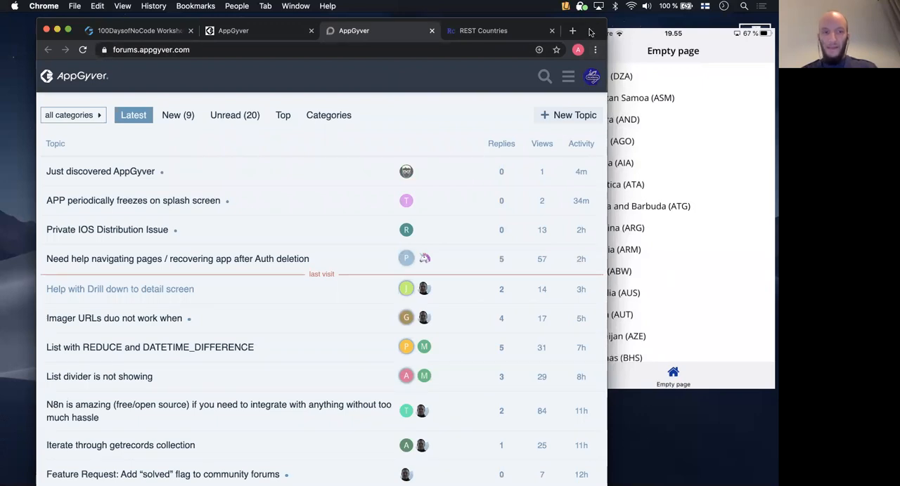
left_click_drag(591, 32, 581, 74)
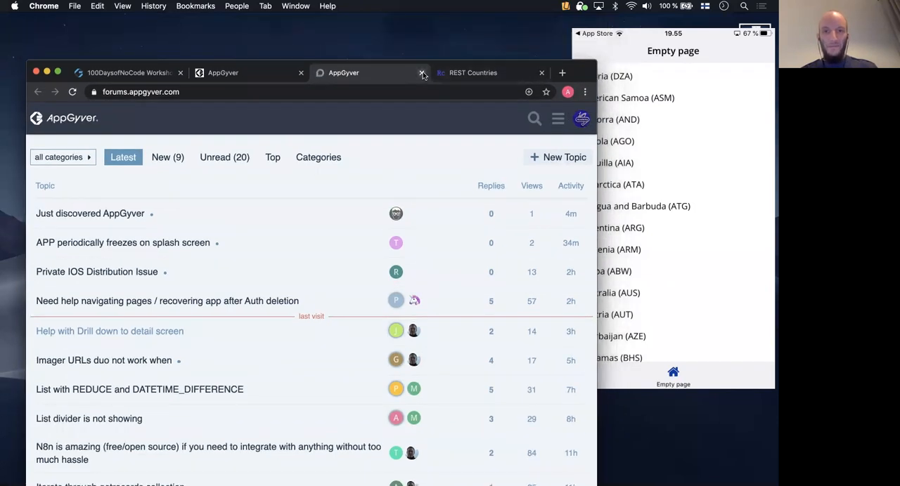
left_click(422, 74)
left_click_drag(475, 76, 447, 26)
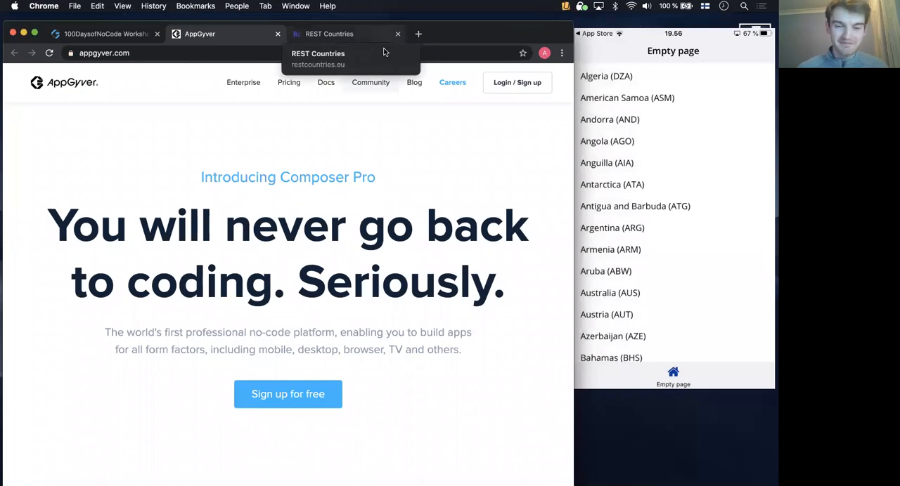